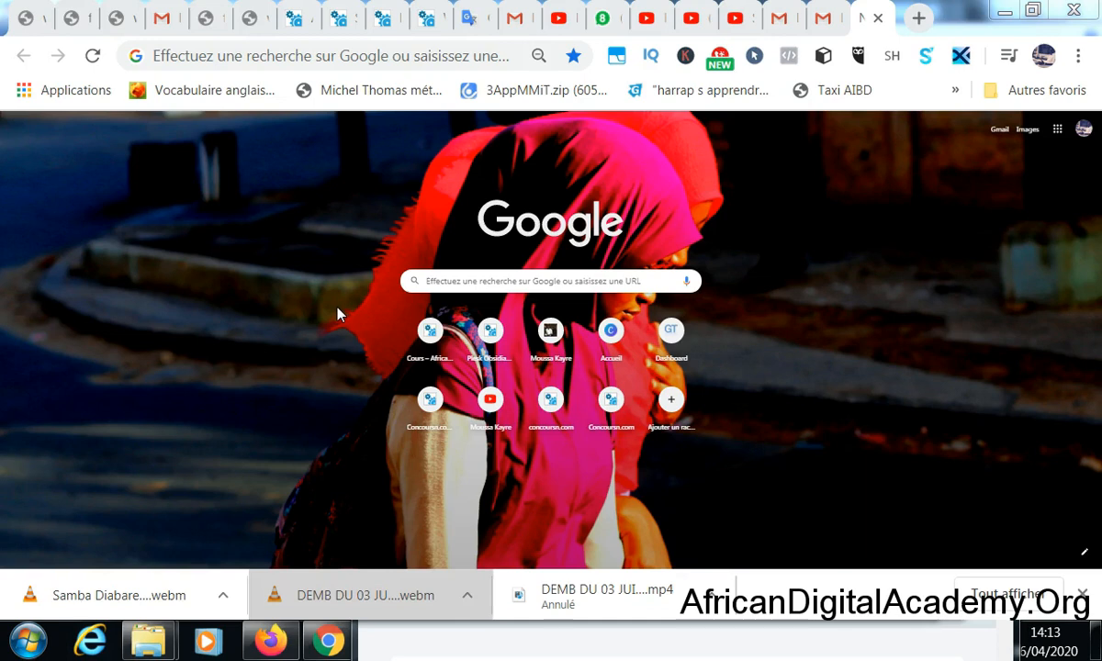
left_click(314, 56)
type("www.")
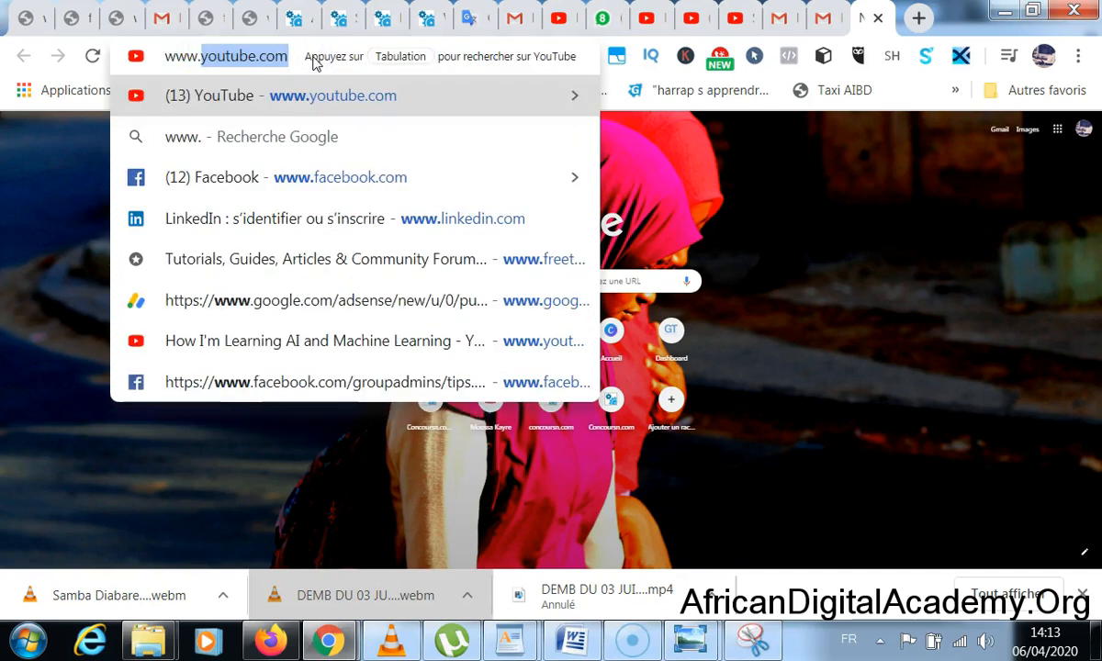
type("linke")
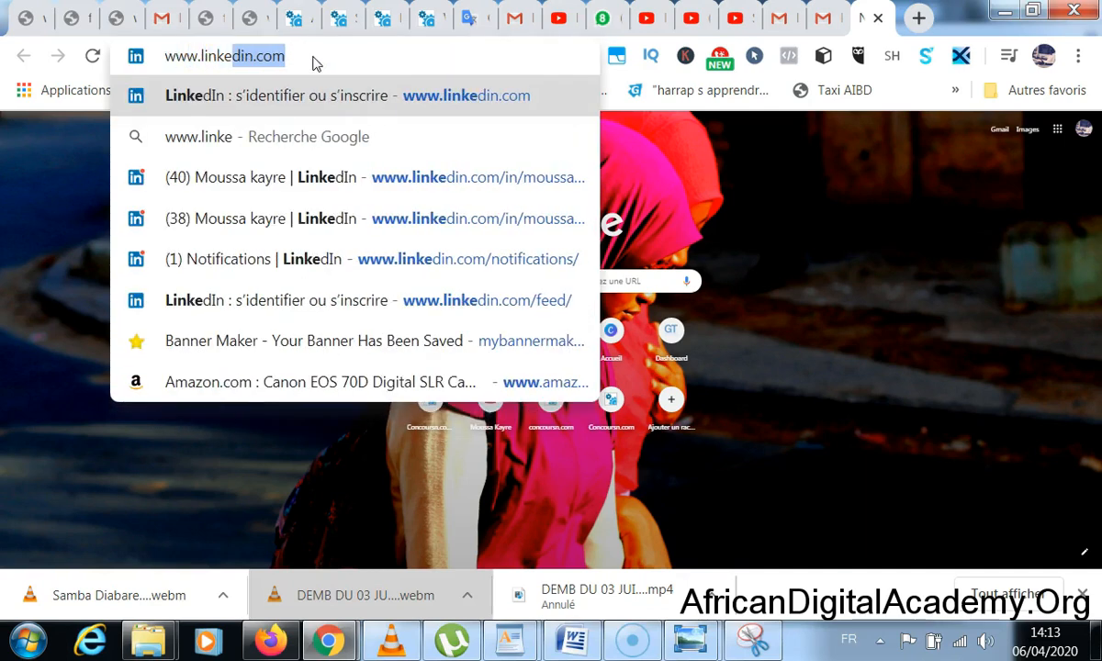
type("din.com")
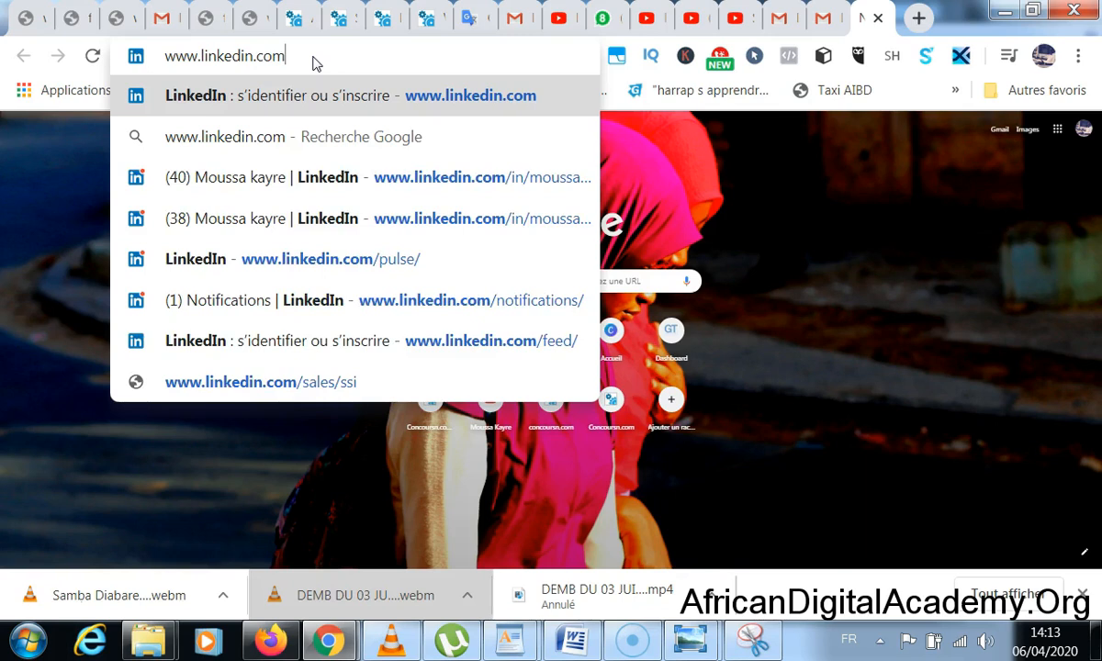
key("Return")
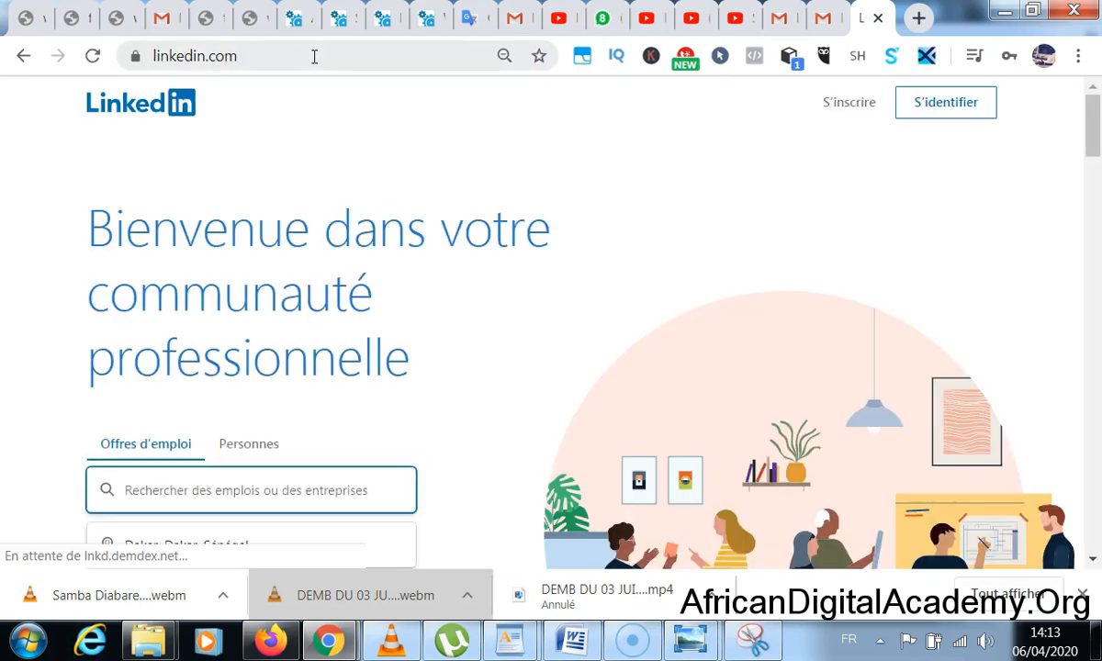
scroll(353, 230, "down", 4)
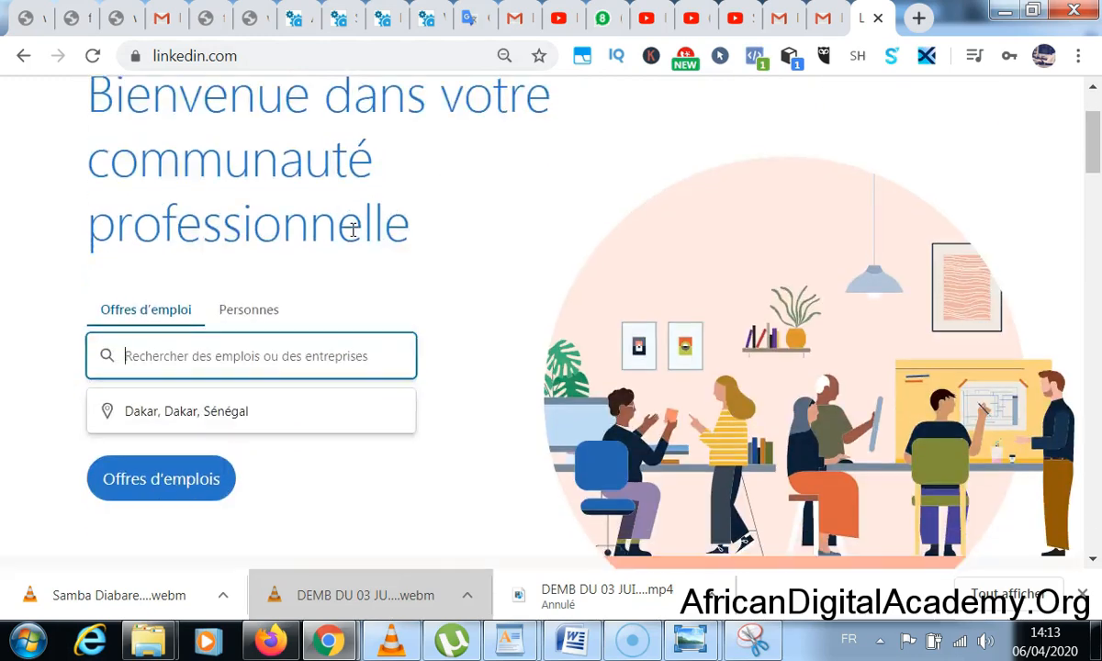
scroll(352, 229, "down", 9)
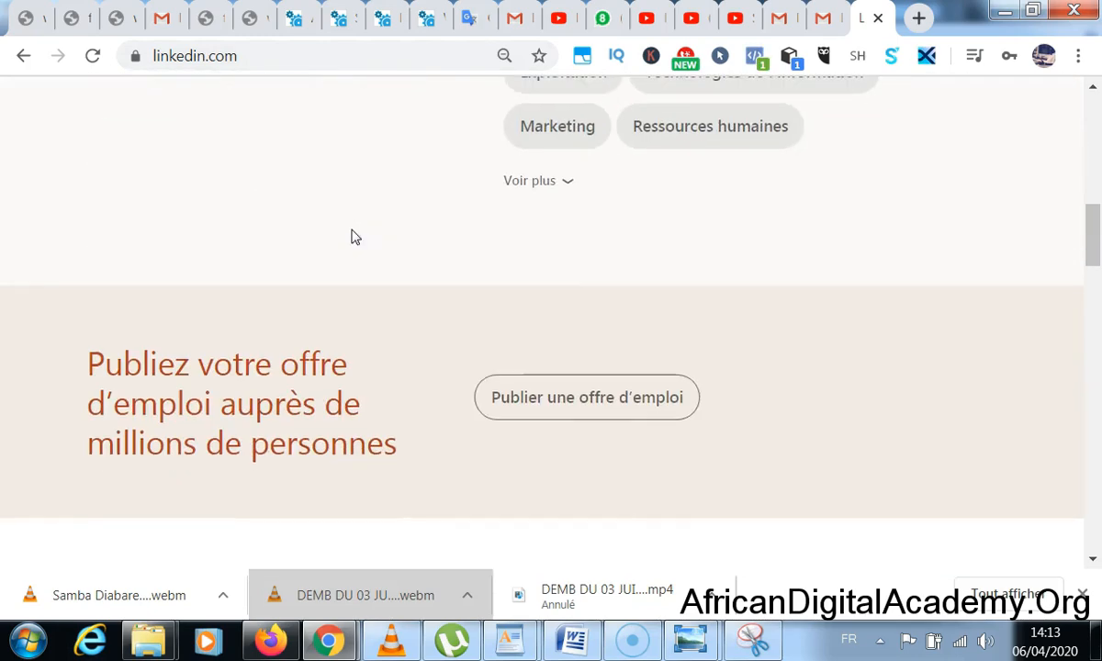
scroll(353, 236, "down", 6)
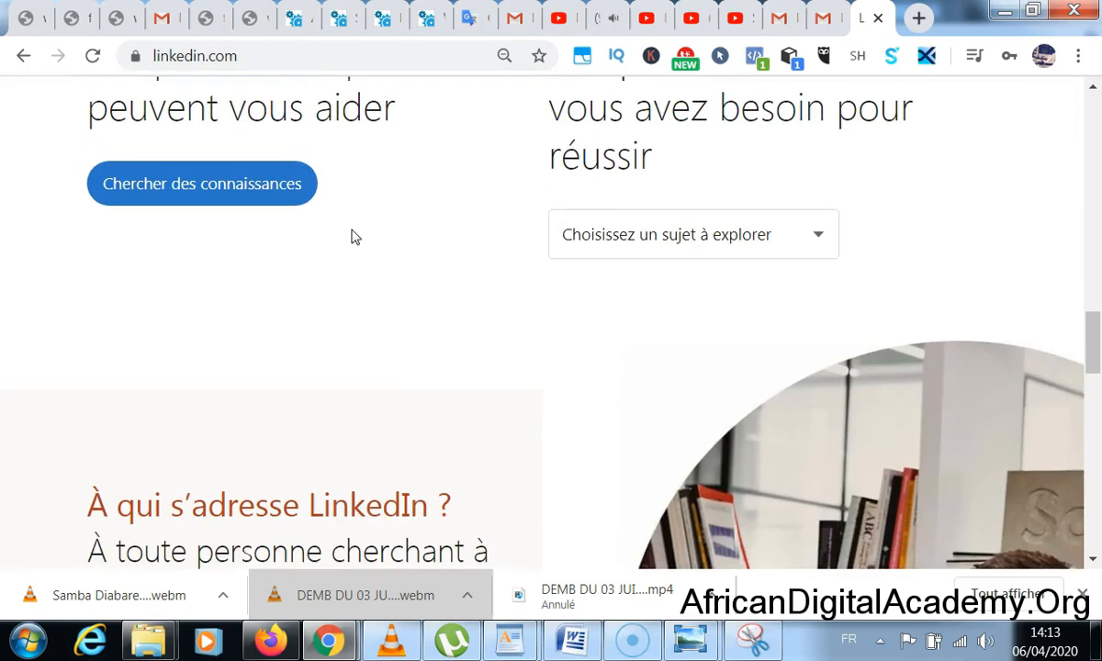
scroll(353, 234, "down", 1)
scroll(355, 240, "down", 15)
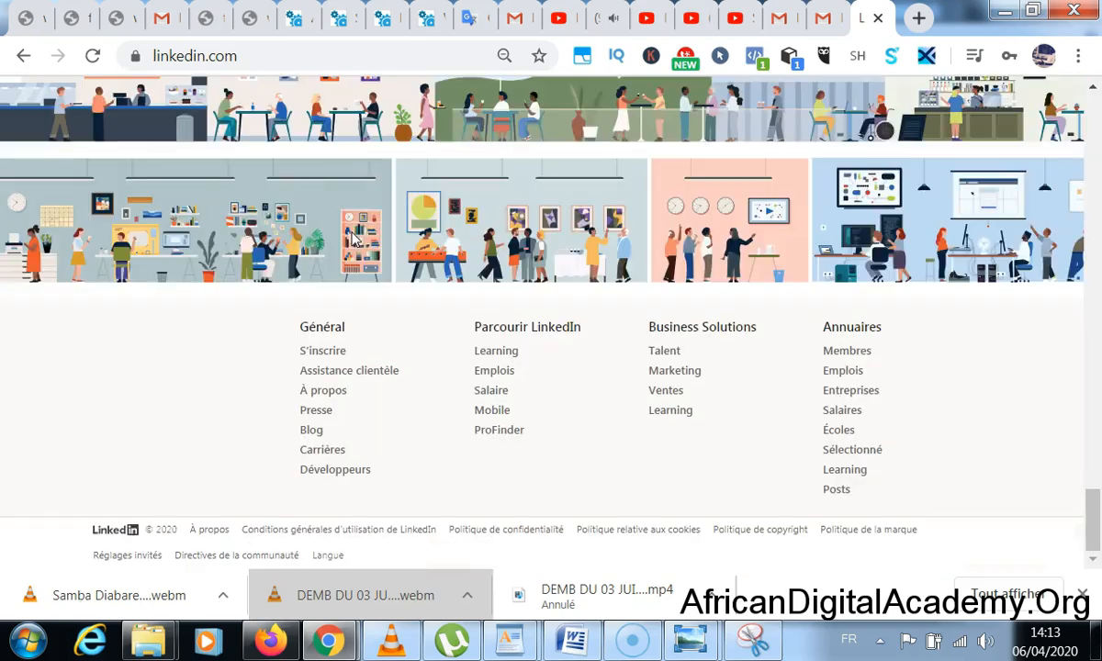
scroll(356, 239, "up", 15)
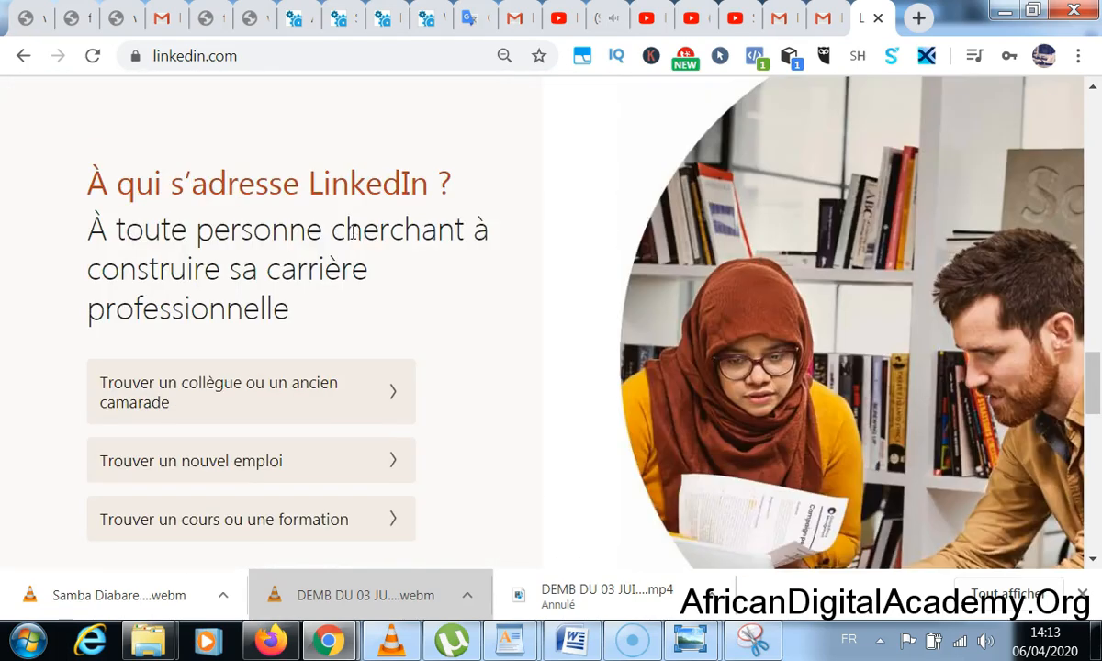
scroll(353, 232, "up", 12)
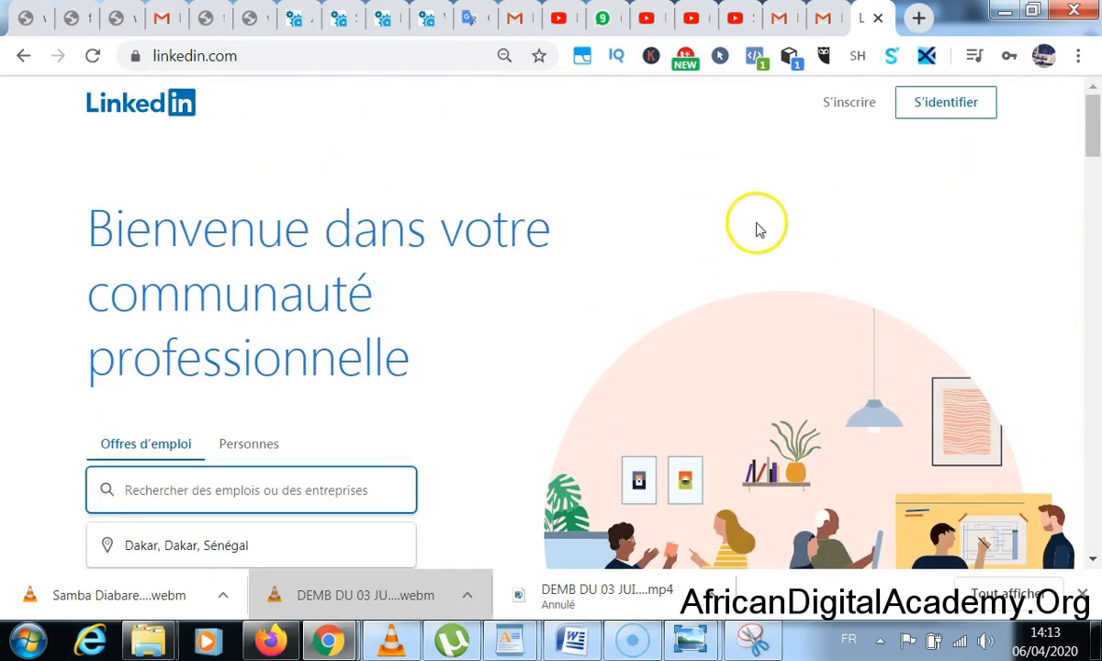
left_click(844, 109)
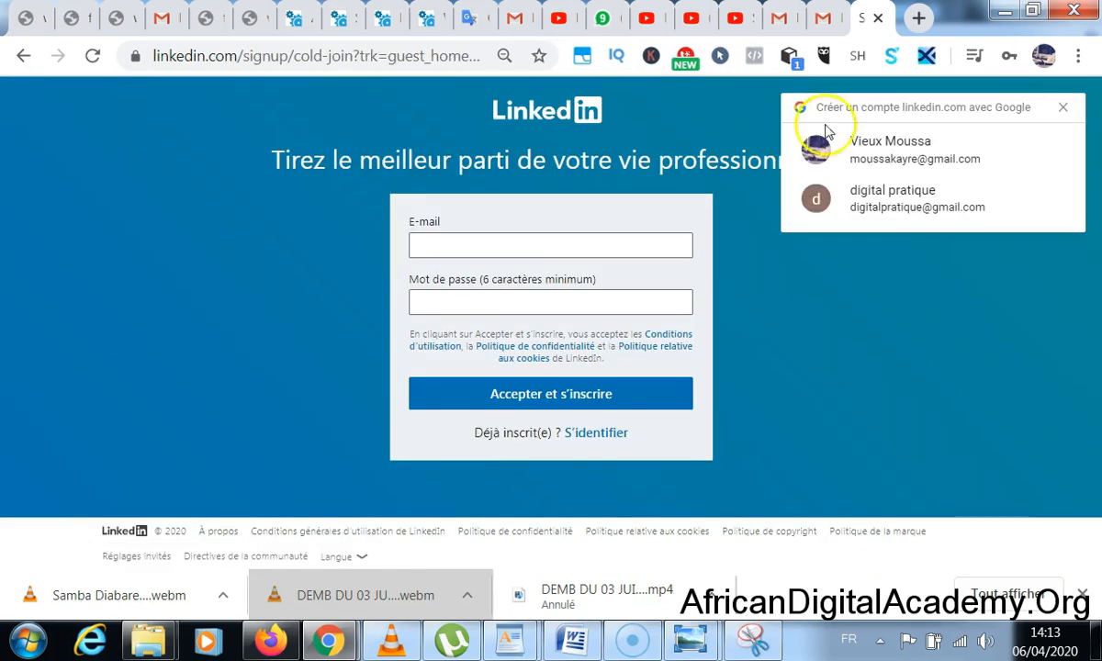
- Start typing the sign-up e-mail address into the E-mail field
left_click(589, 249)
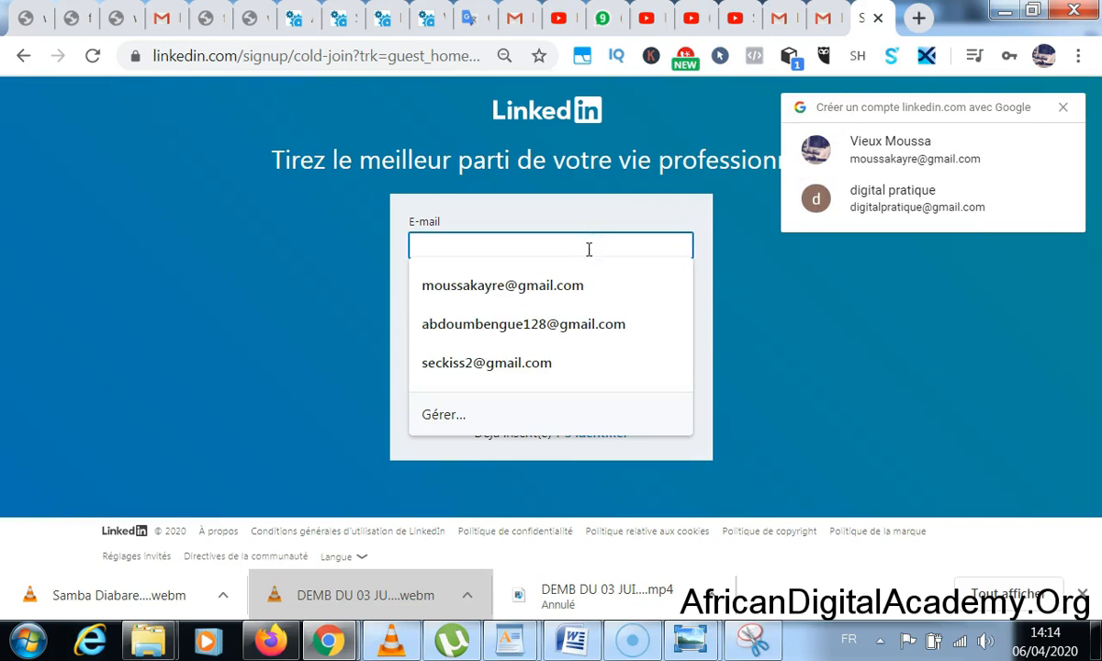
type("di")
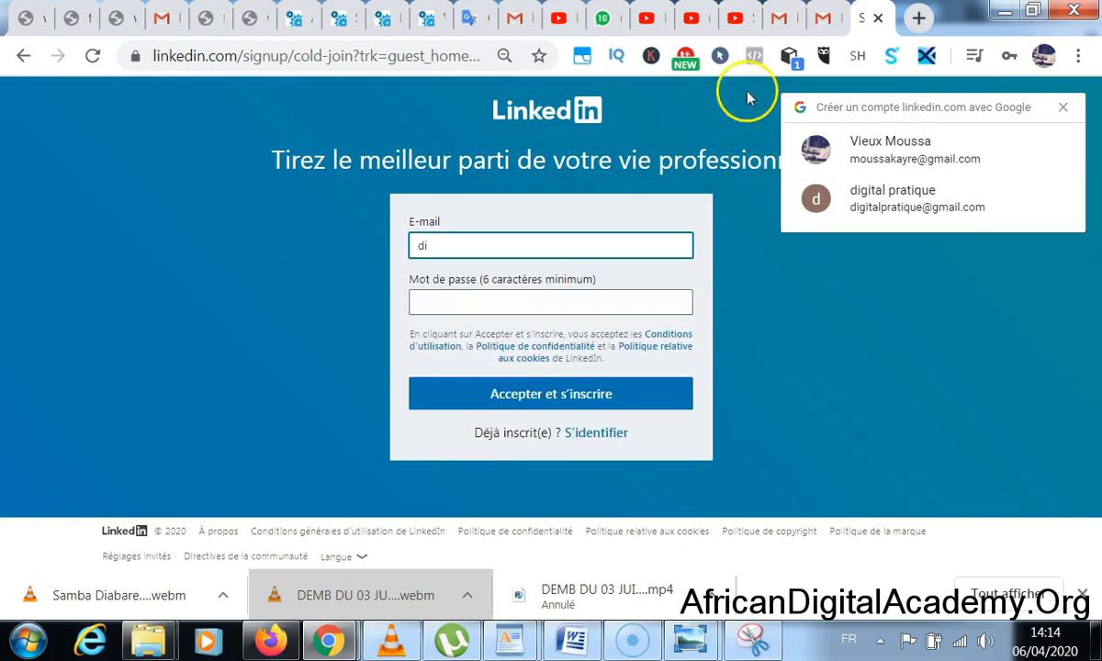
- Copy the Gmail account's e-mail address and select the partial entry in LinkedIn's e-mail field
left_click(821, 20)
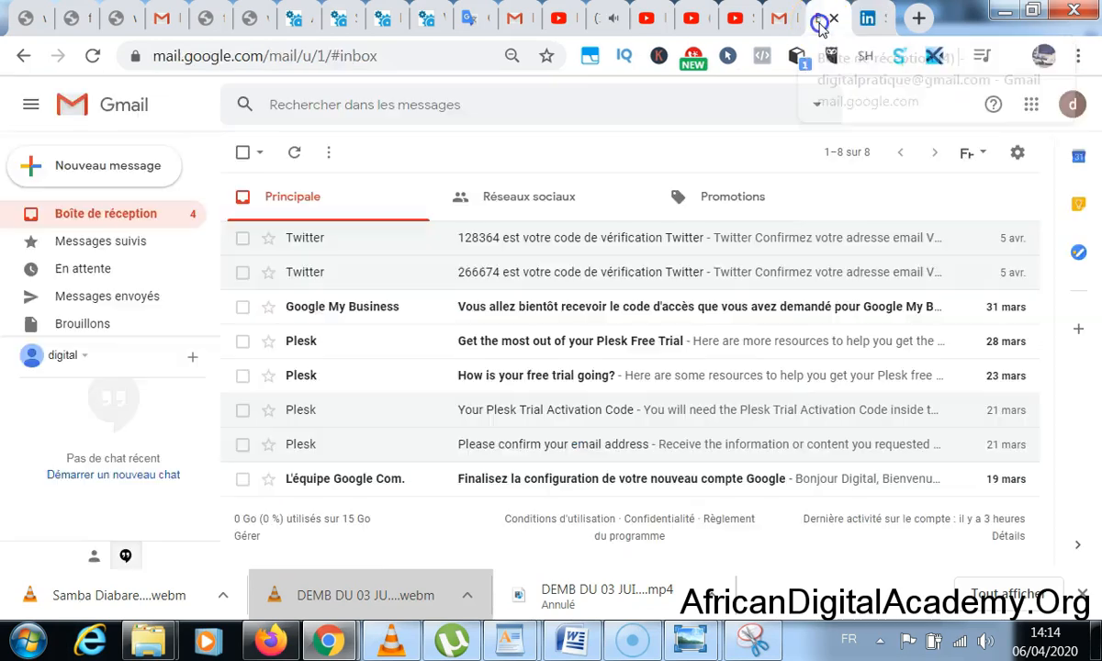
left_click(1073, 104)
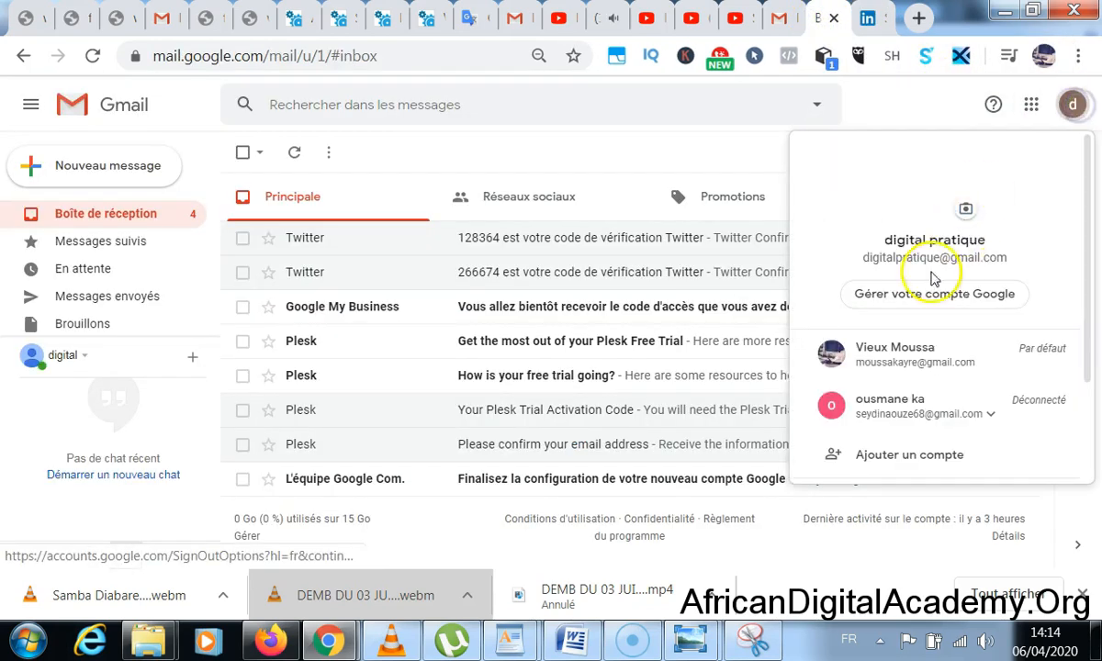
left_click_drag(1012, 261, 866, 261)
key("ctrl+c")
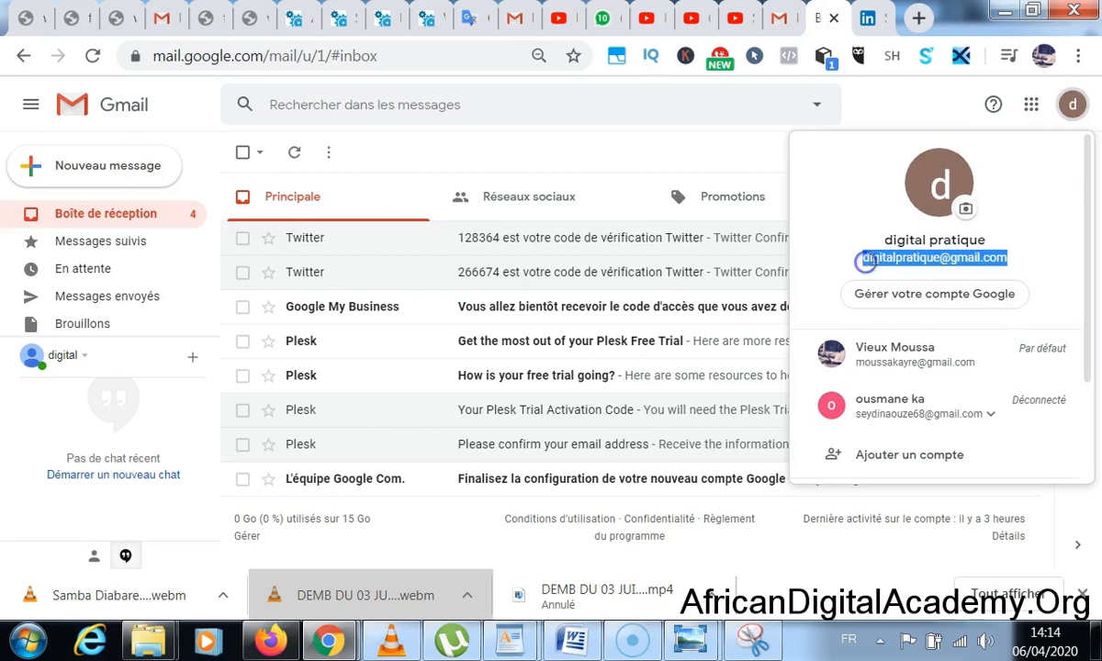
left_click(1073, 104)
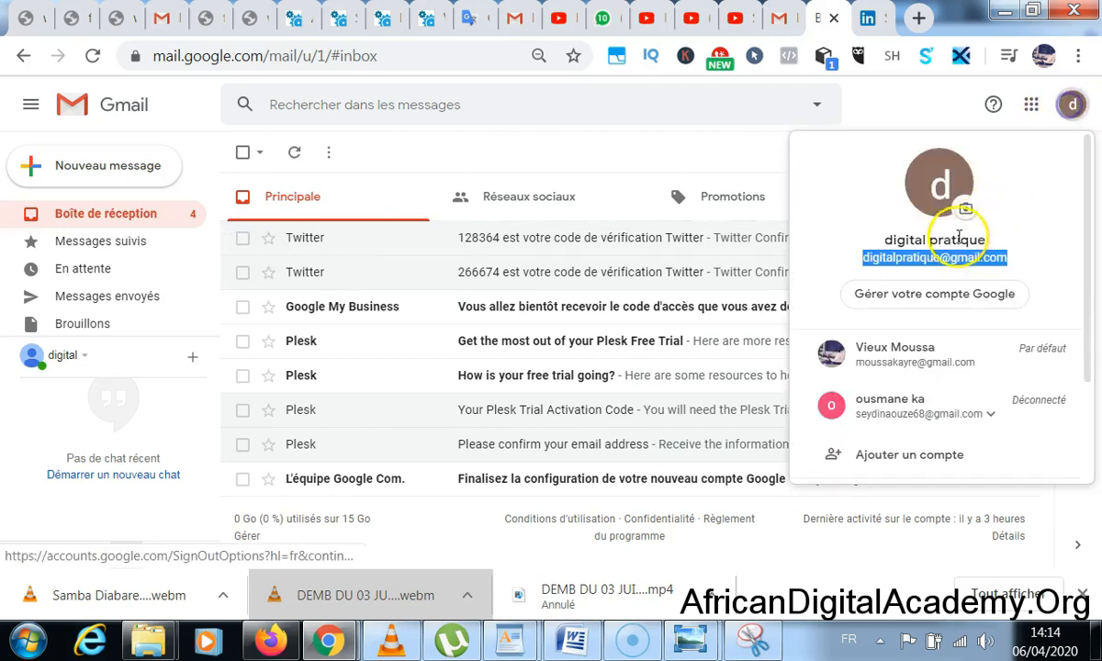
right_click(934, 258)
left_click(929, 276)
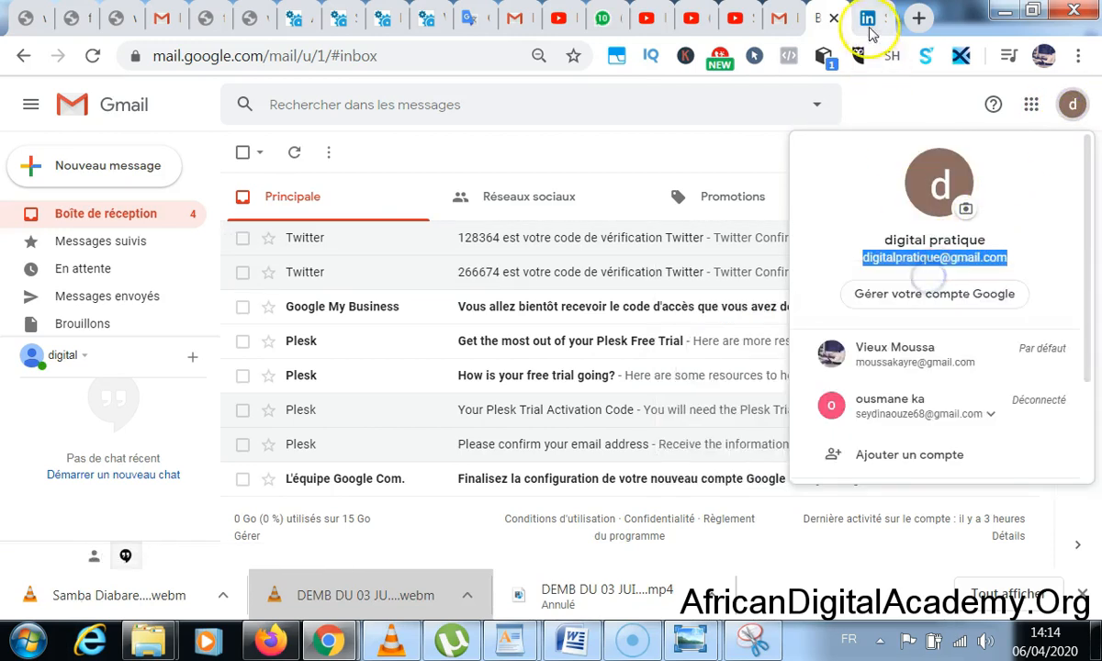
left_click(867, 19)
left_click(561, 247)
key("ctrl+a")
- Paste the e-mail, enter the account password, and submit with Accepter et s'inscrire
key("ctrl+v")
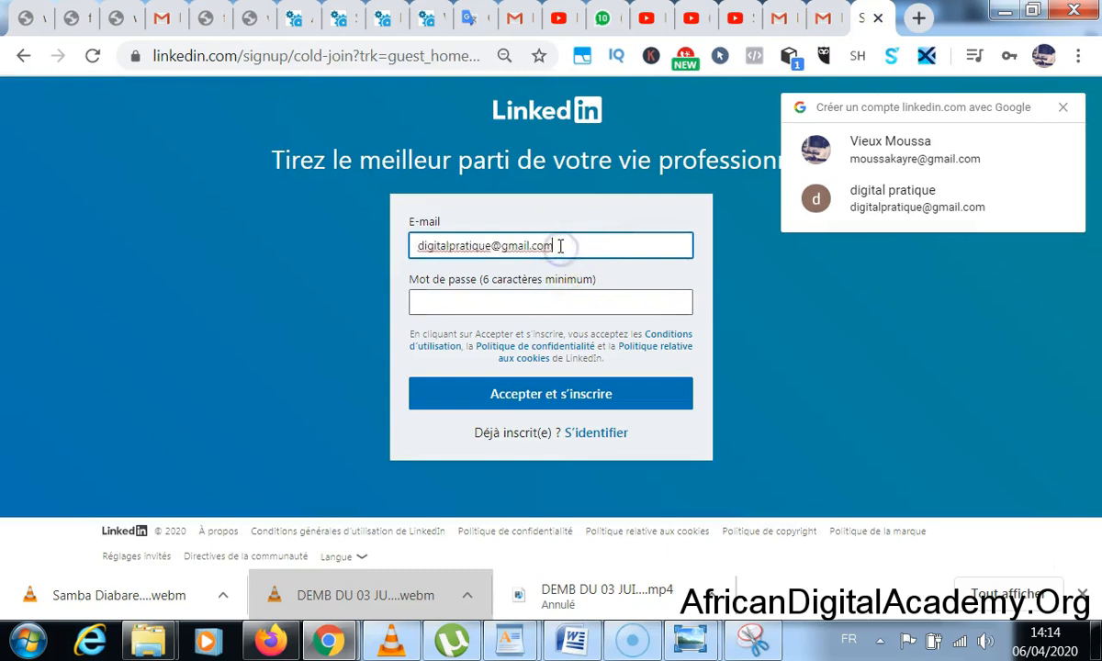
left_click(549, 304)
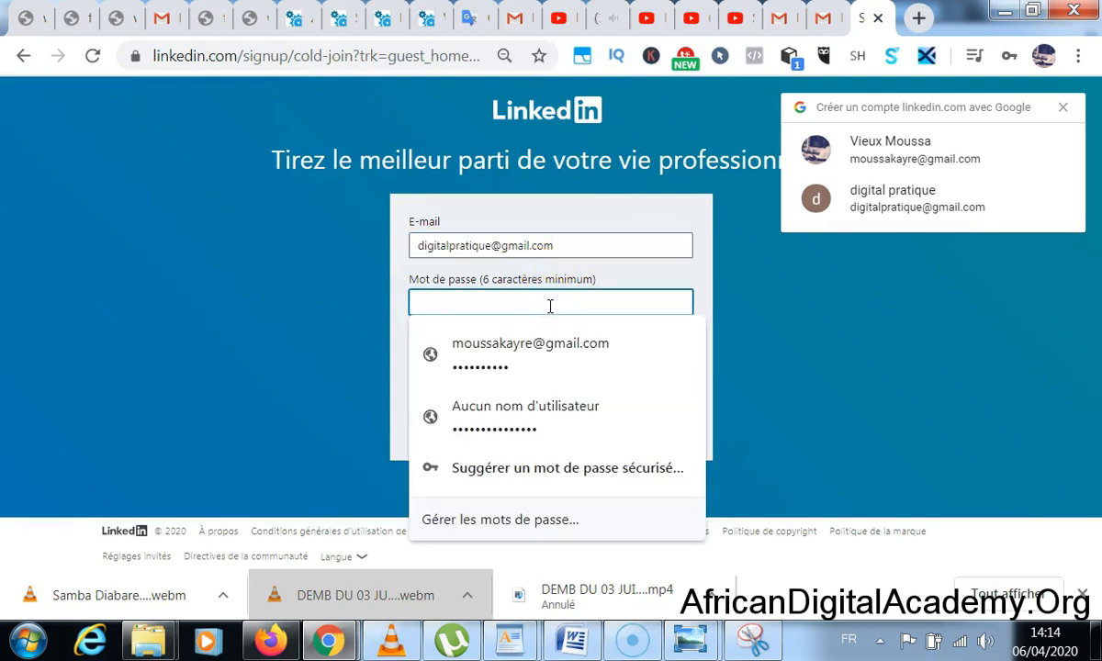
type("•••••••")
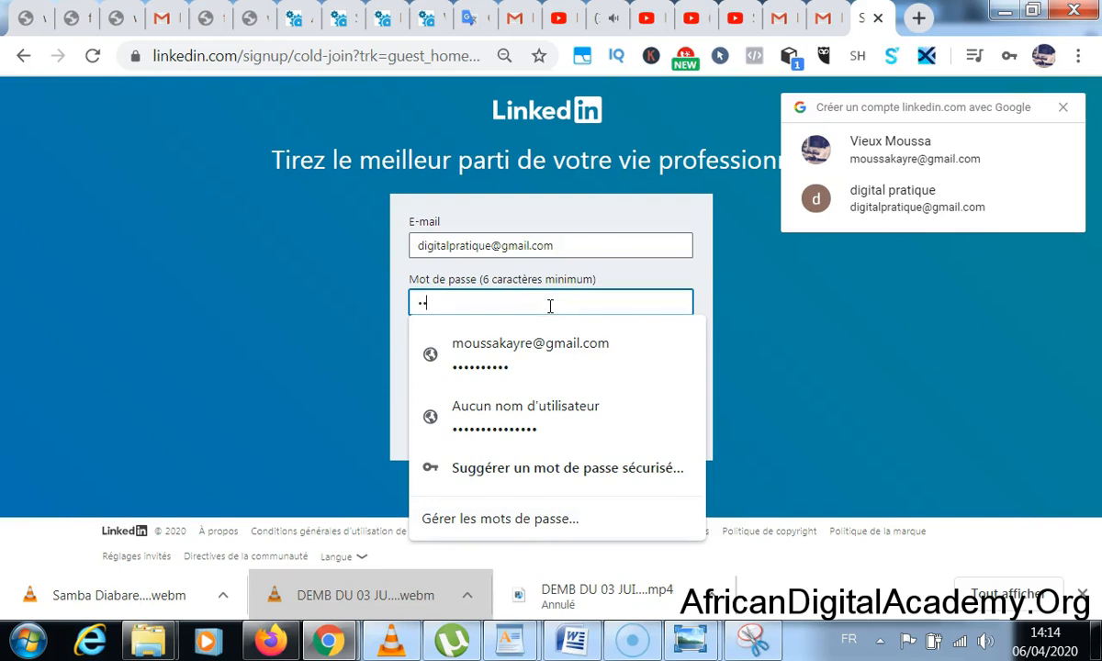
type("••••••••••••")
left_click(873, 344)
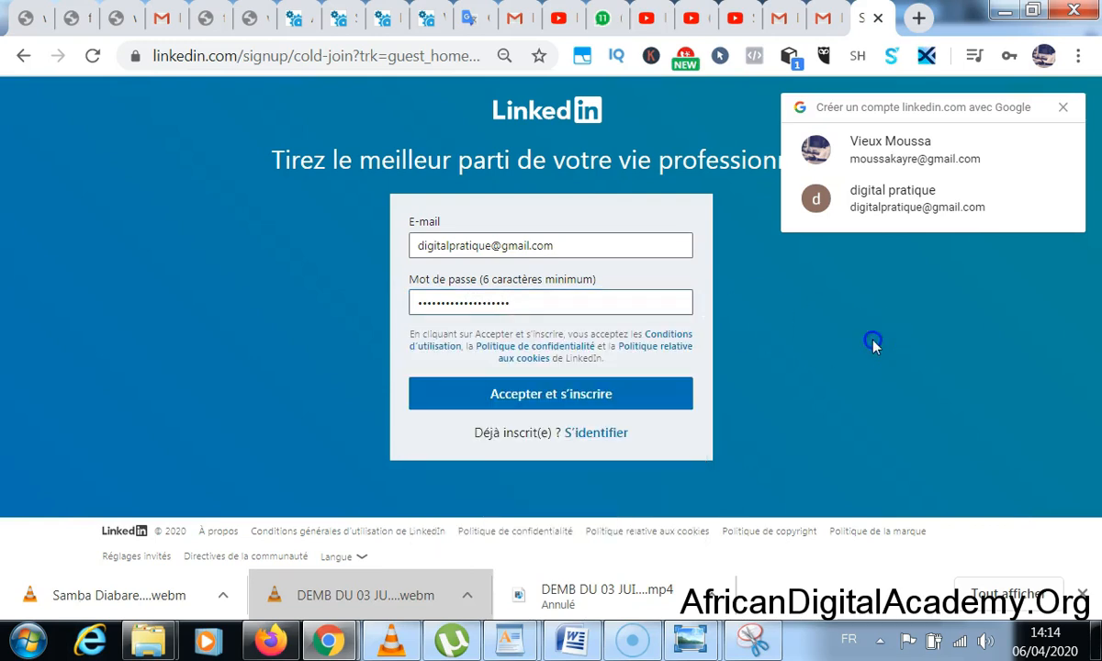
left_click(574, 395)
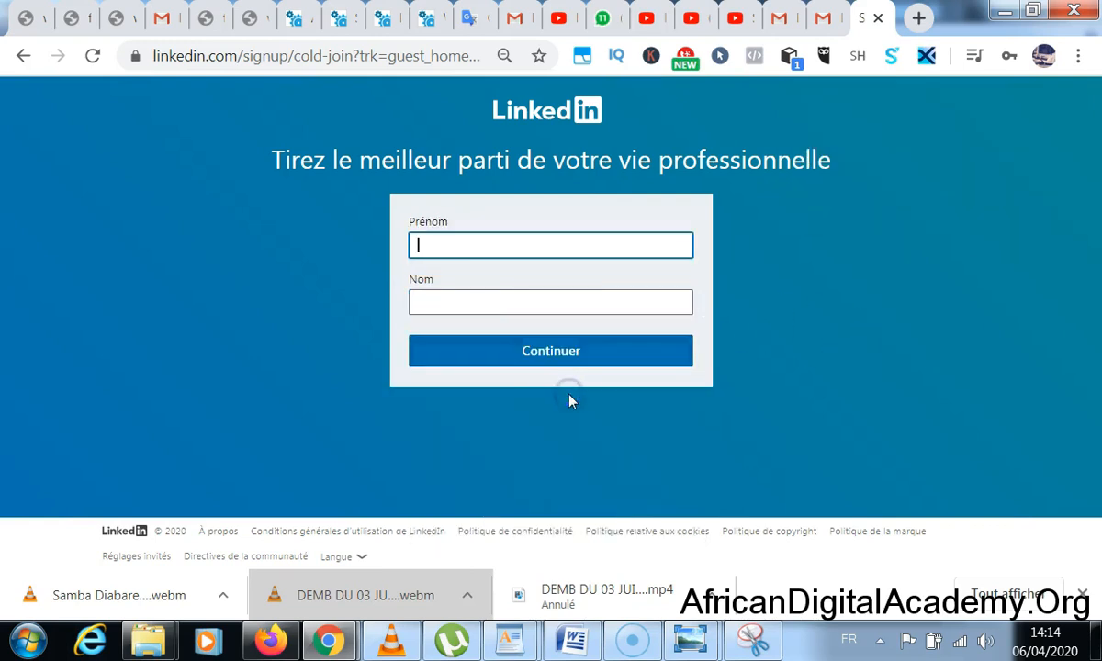
left_click(507, 251)
- Enter a first and last name, then clear both name fields
key("Tab")
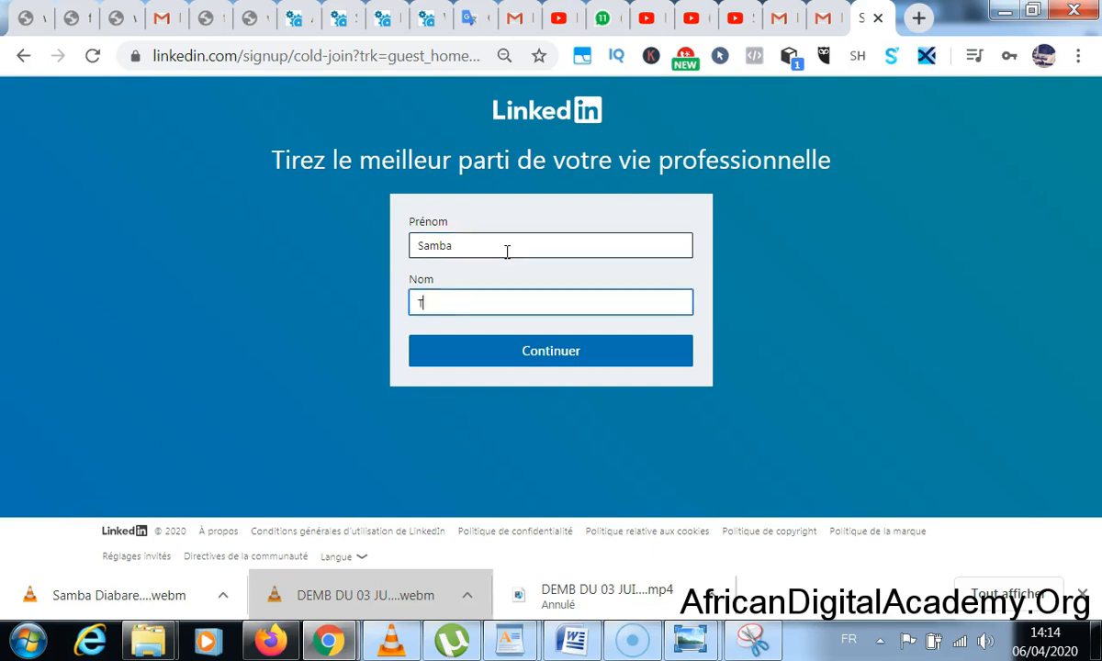
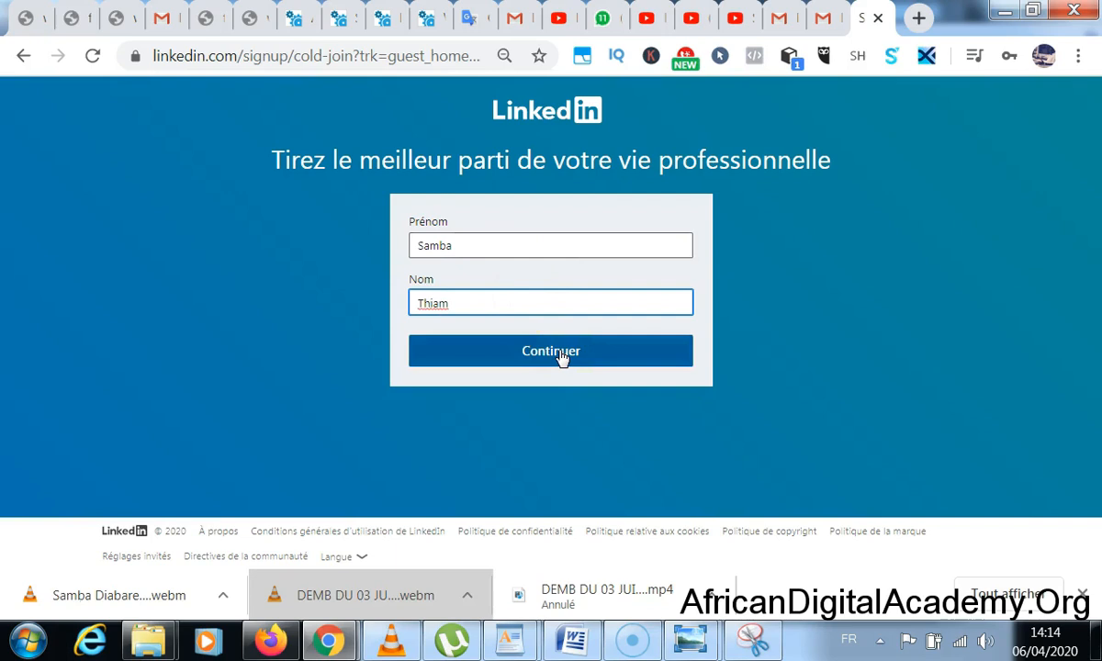
double_click(529, 243)
key("BackSpace")
double_click(460, 301)
key("BackSpace")
- Fill in the replacement first and last name and click Continuer
left_click(481, 245)
key("Tab")
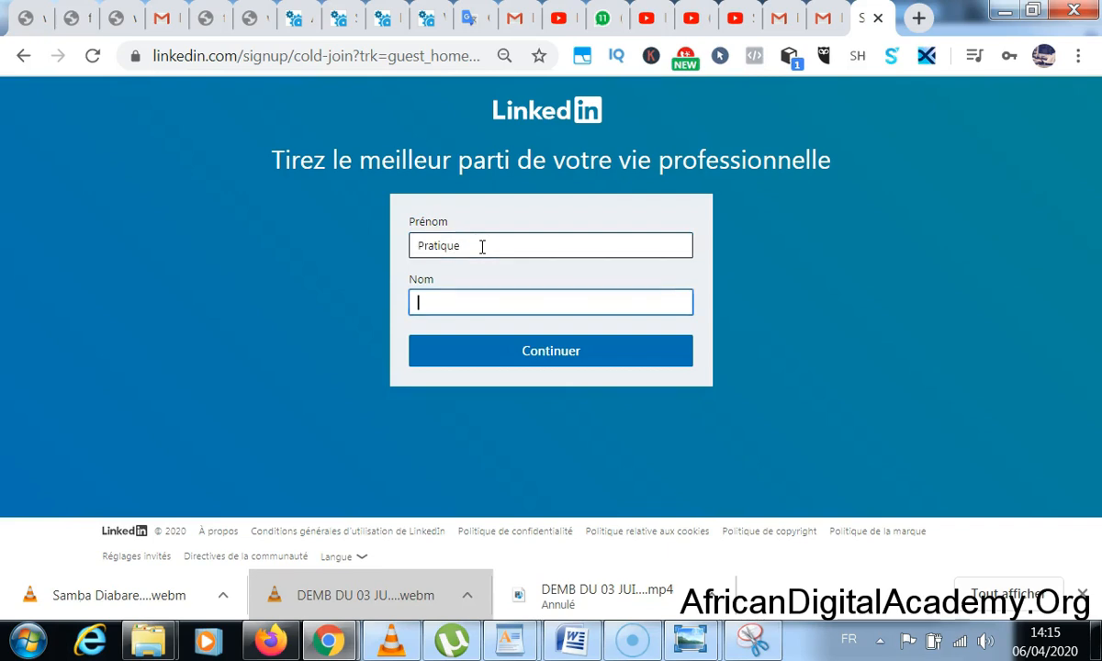
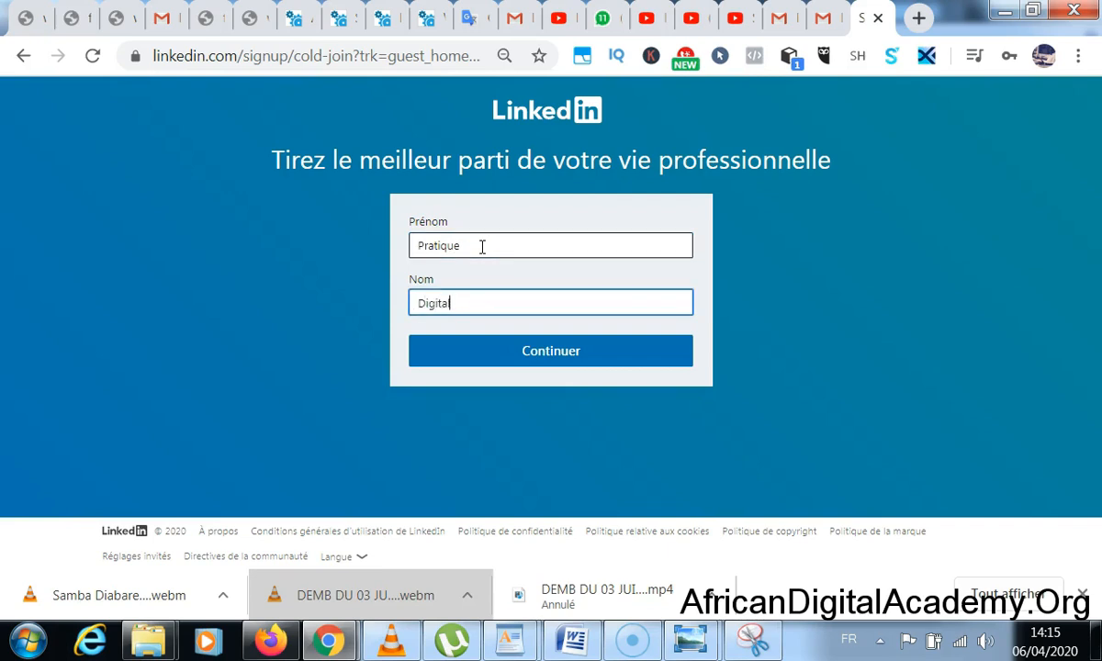
left_click(560, 356)
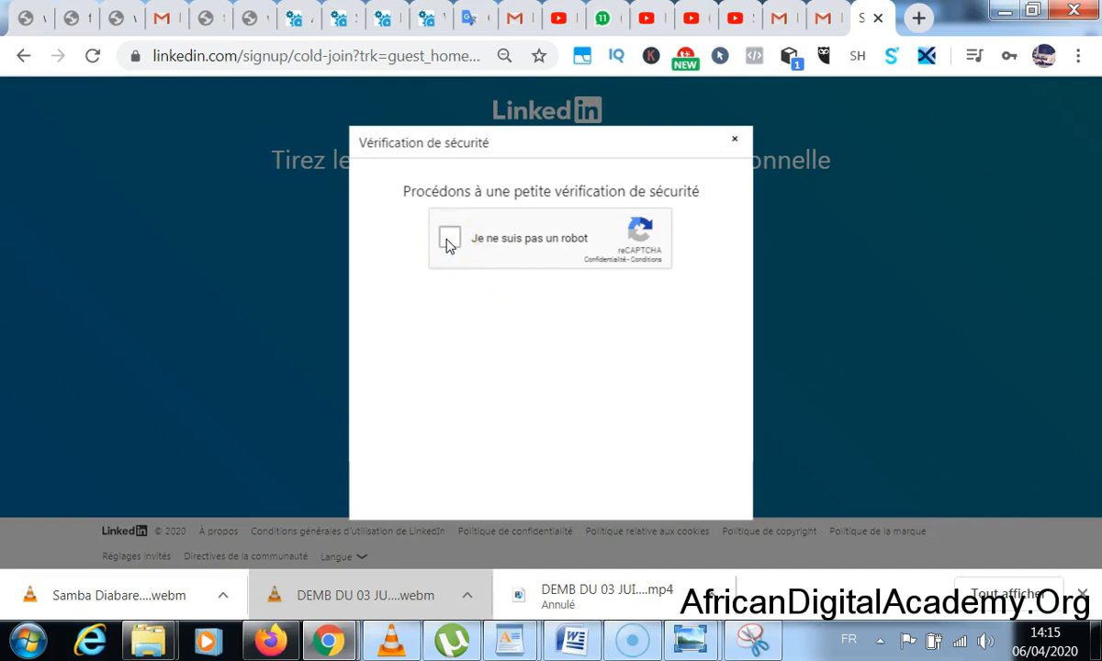
- Pass the reCAPTCHA check, decline saving the password, and submit the Dakar, Dakar location
left_click(448, 241)
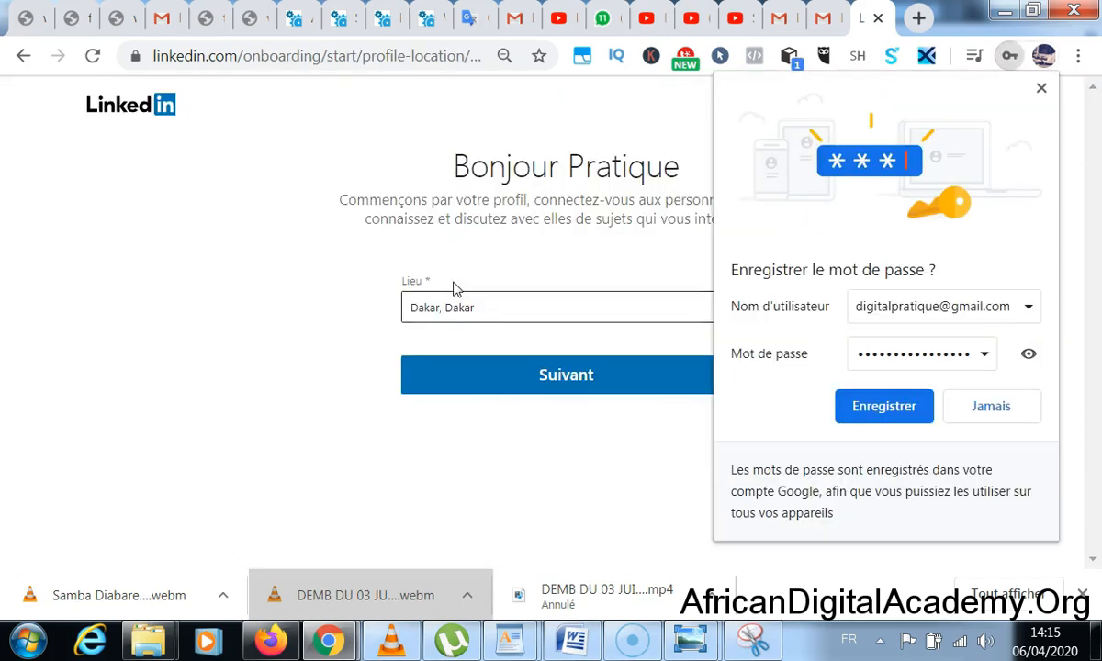
left_click(1012, 410)
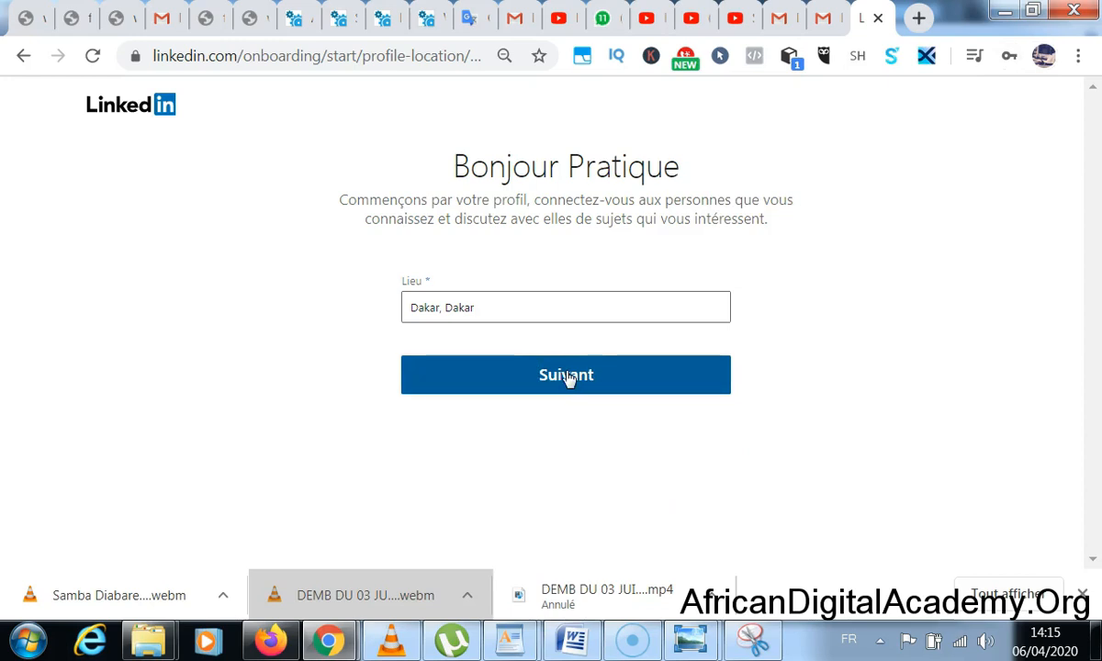
left_click(567, 376)
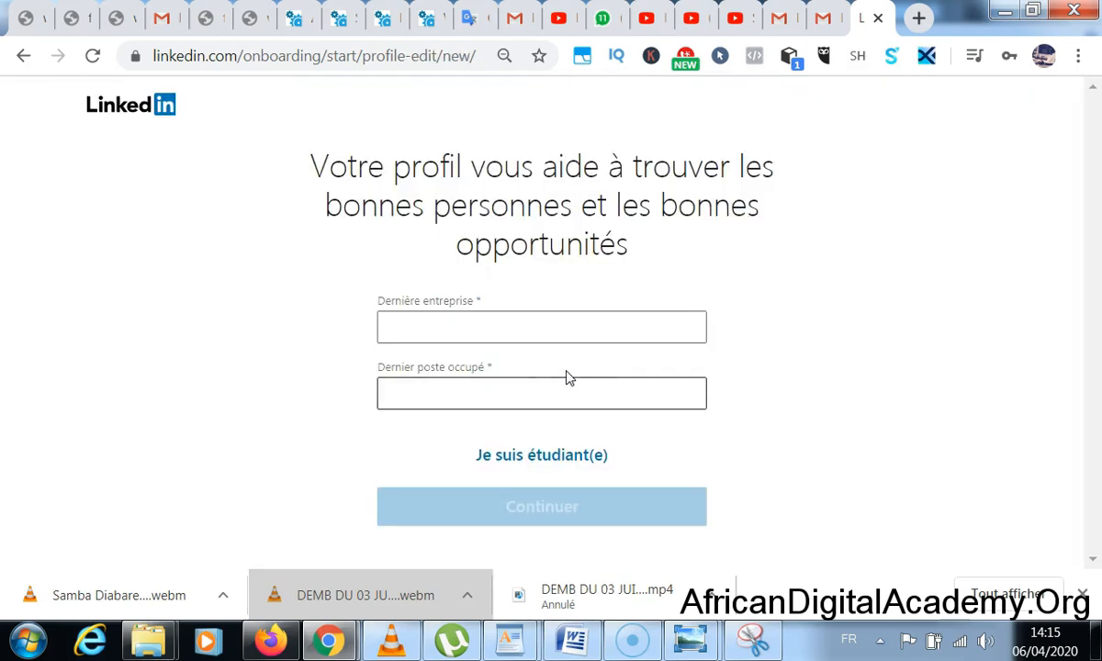
- Switch to the student form and set the school to Ecole de la vie
left_click(571, 323)
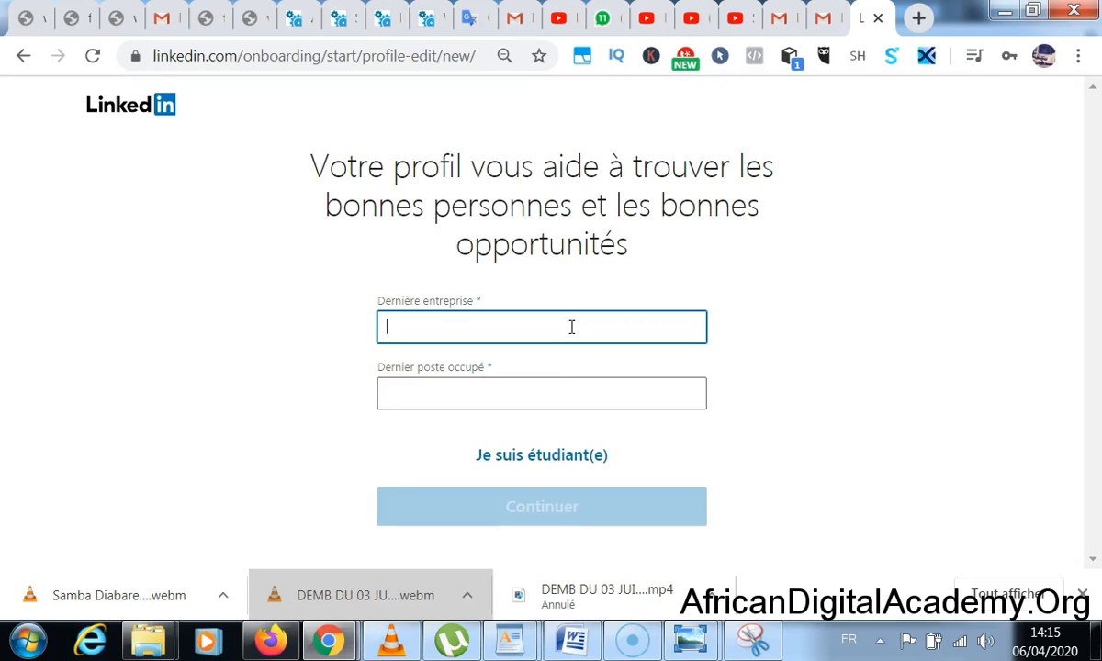
left_click(583, 457)
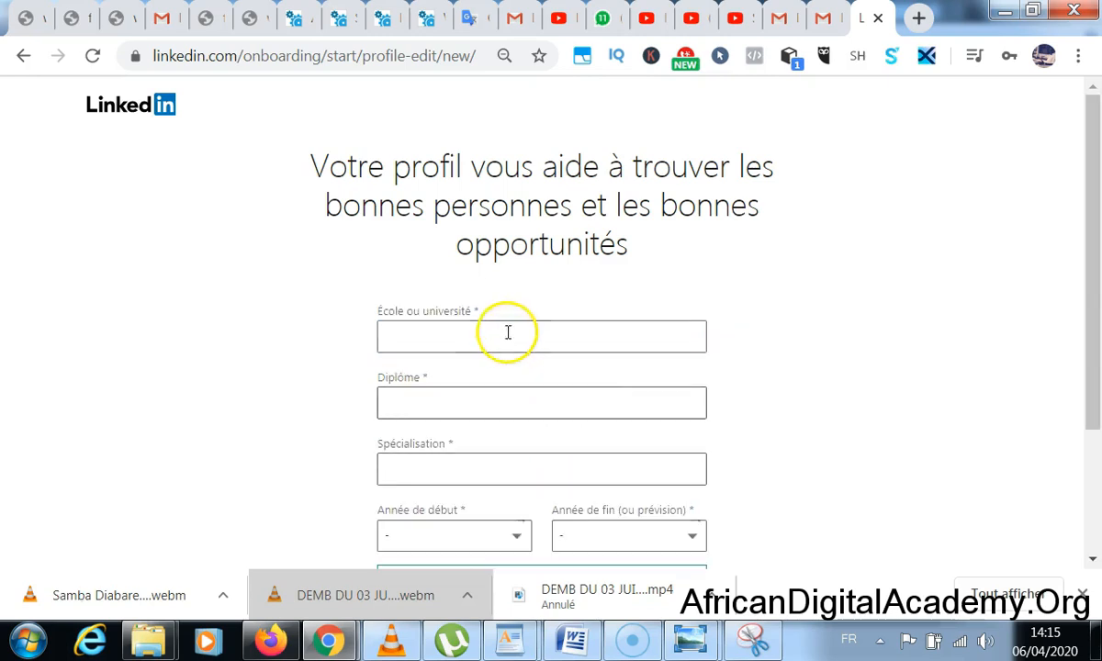
scroll(507, 335, "down", 1)
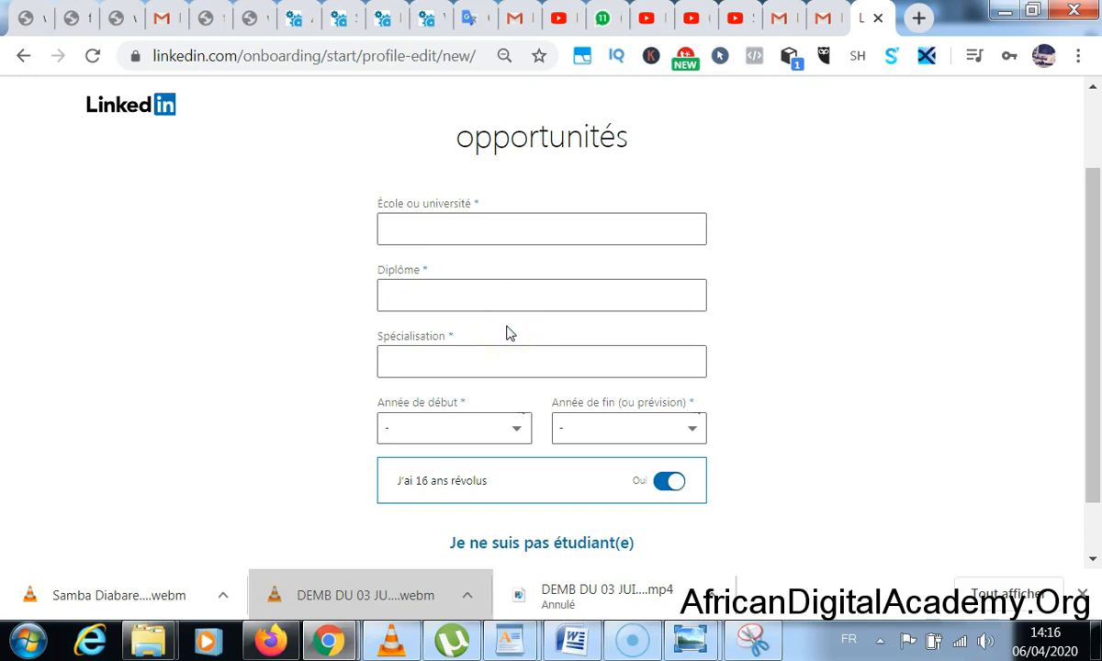
left_click(488, 221)
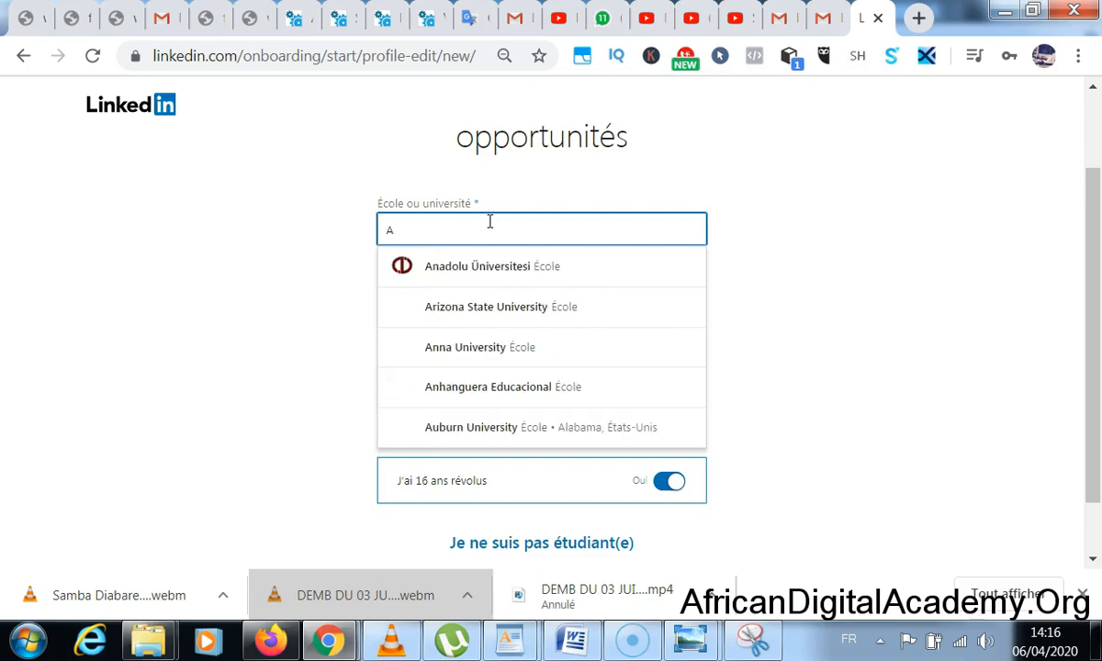
type("ica")
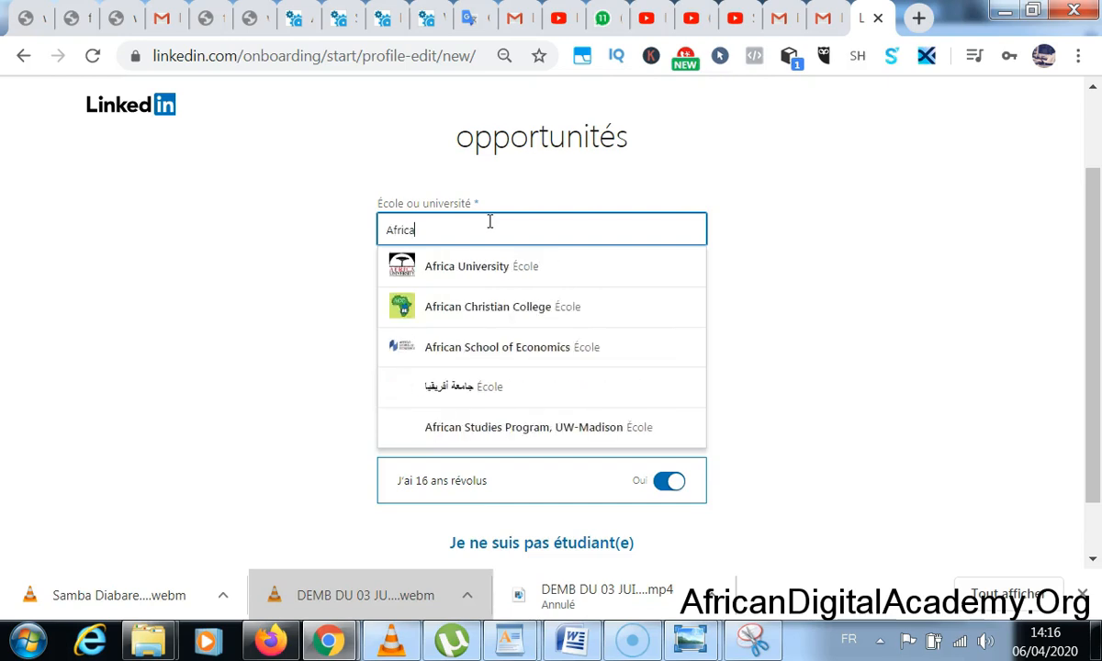
type("nEcole de la vie")
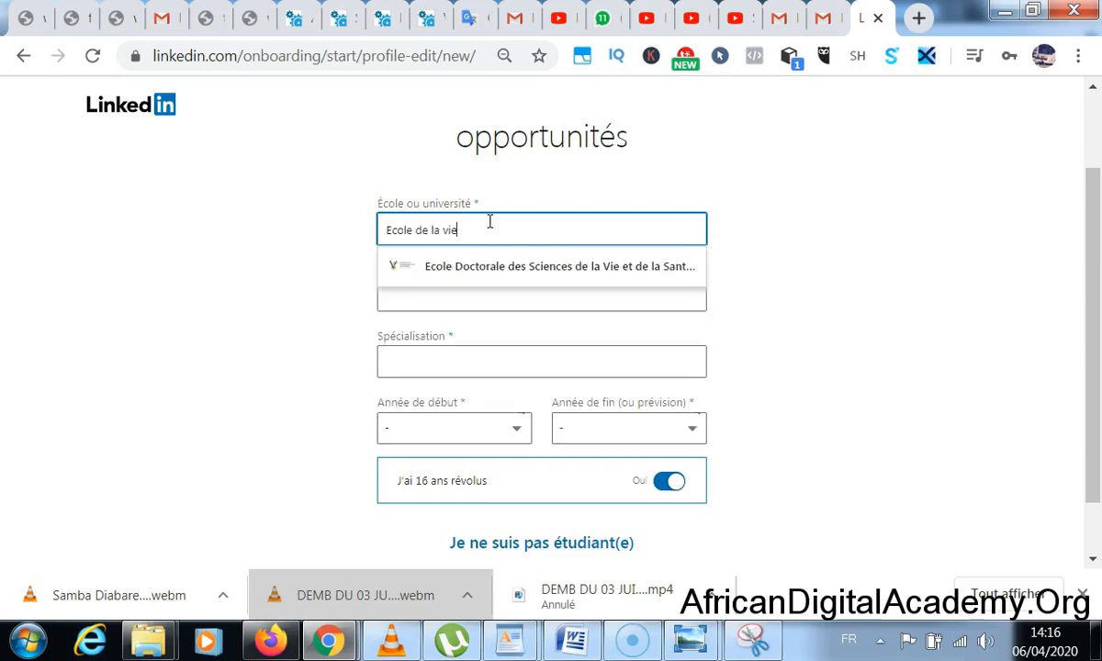
left_click(791, 227)
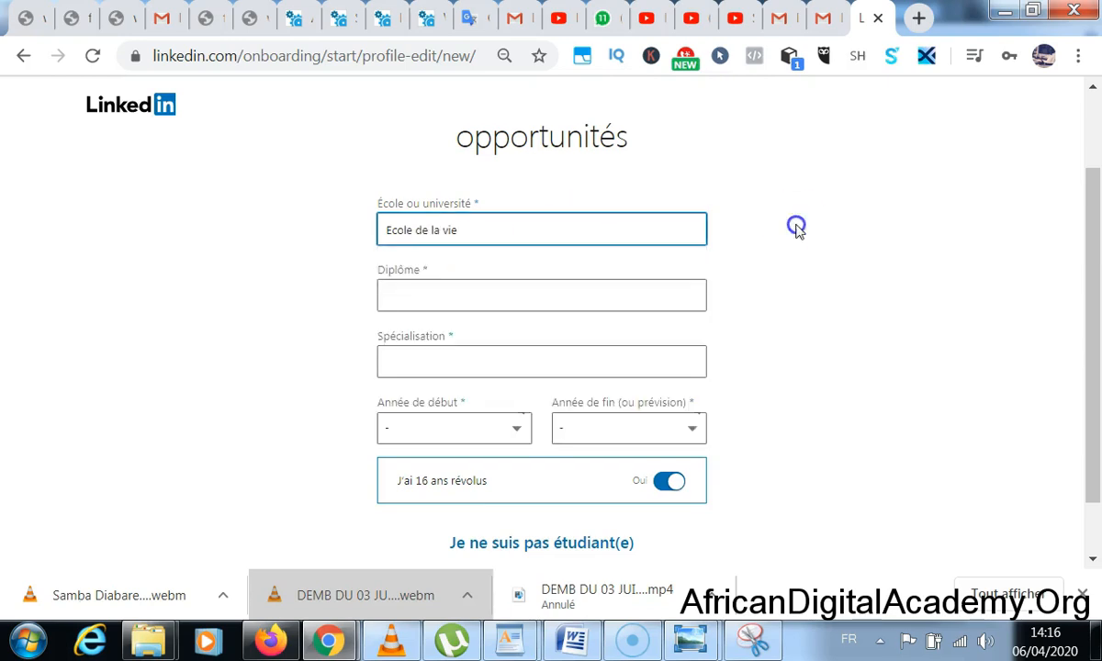
- Set the degree to DUT and the specialisation to Geomatique
left_click(543, 292)
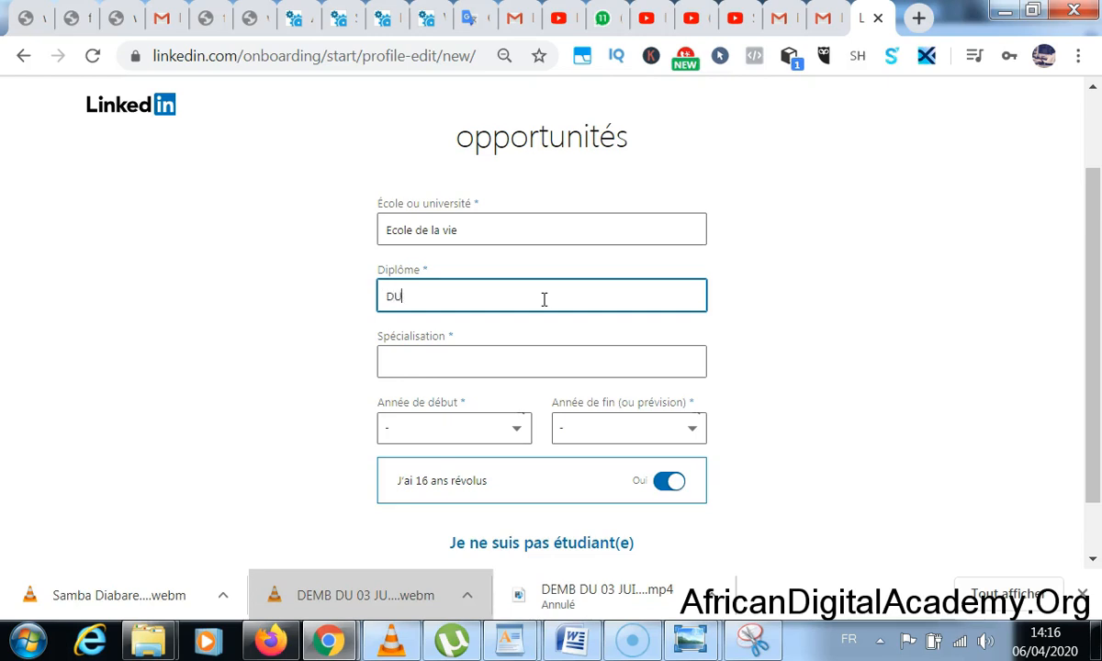
type("UT")
left_click(362, 333)
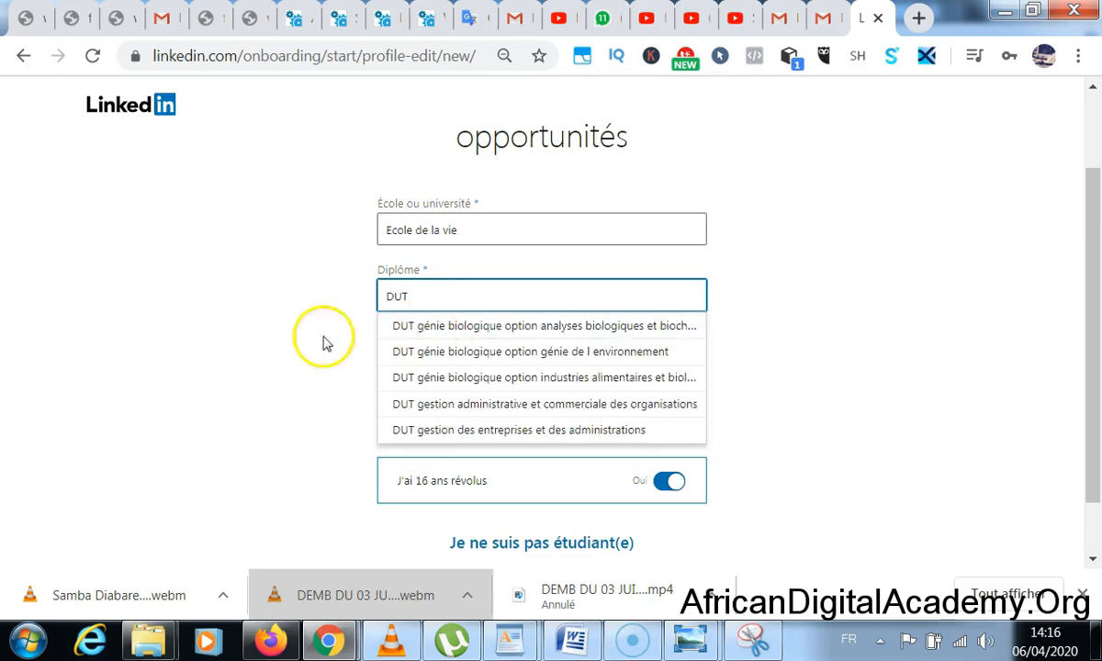
left_click(441, 358)
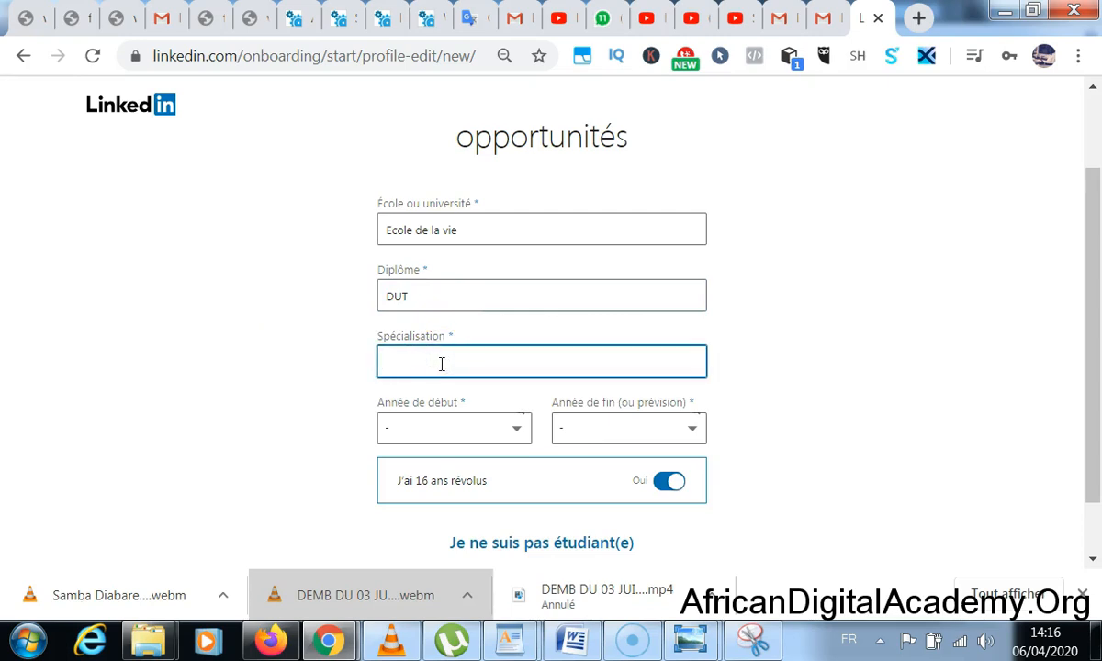
type("Geo")
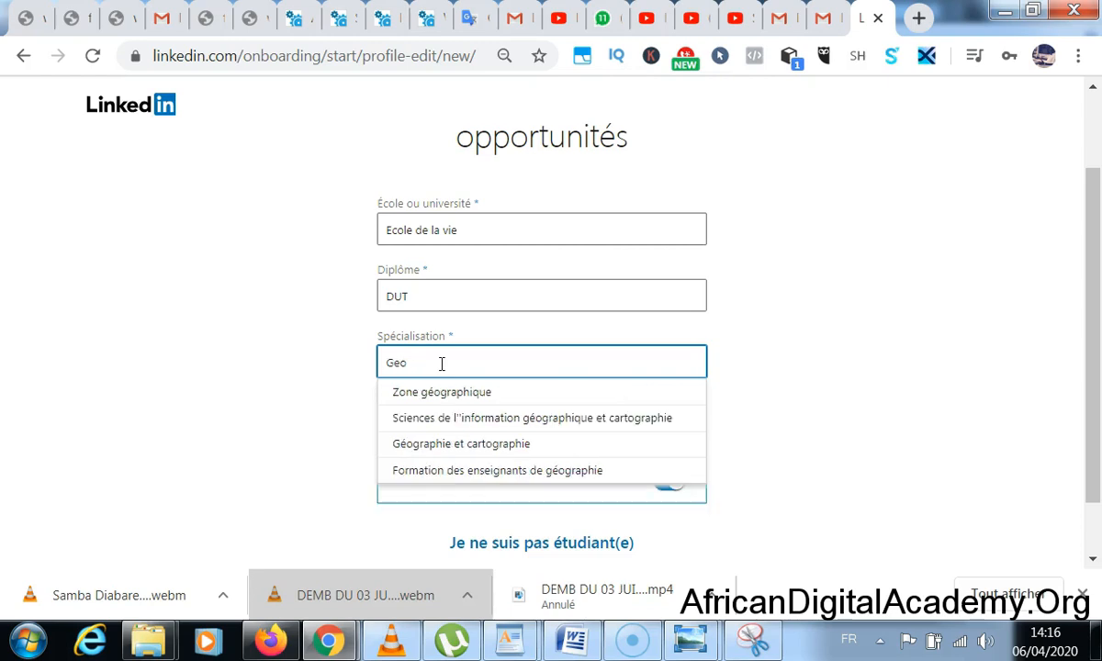
type("matique")
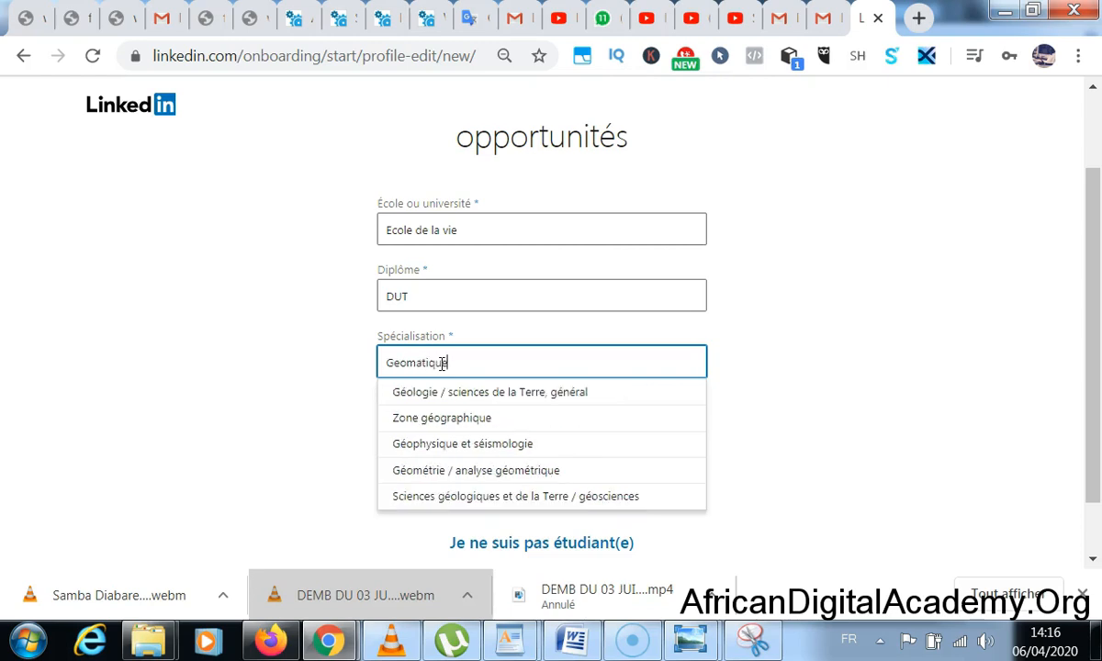
left_click(339, 383)
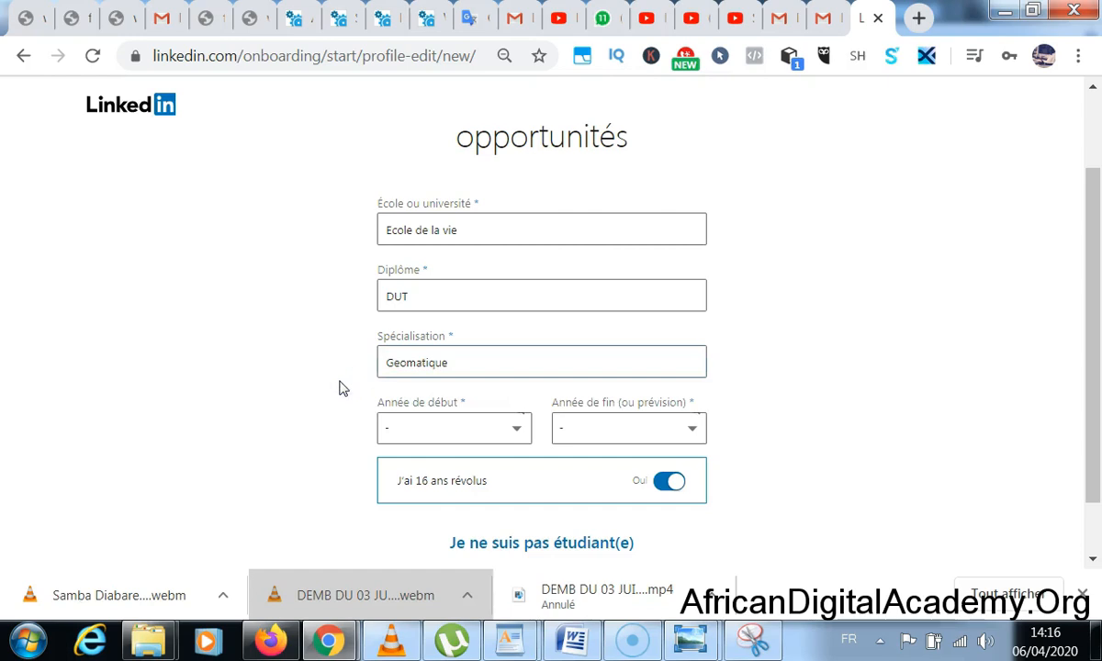
- Choose start year 2013 and end year 2021, then submit the education details
left_click(445, 428)
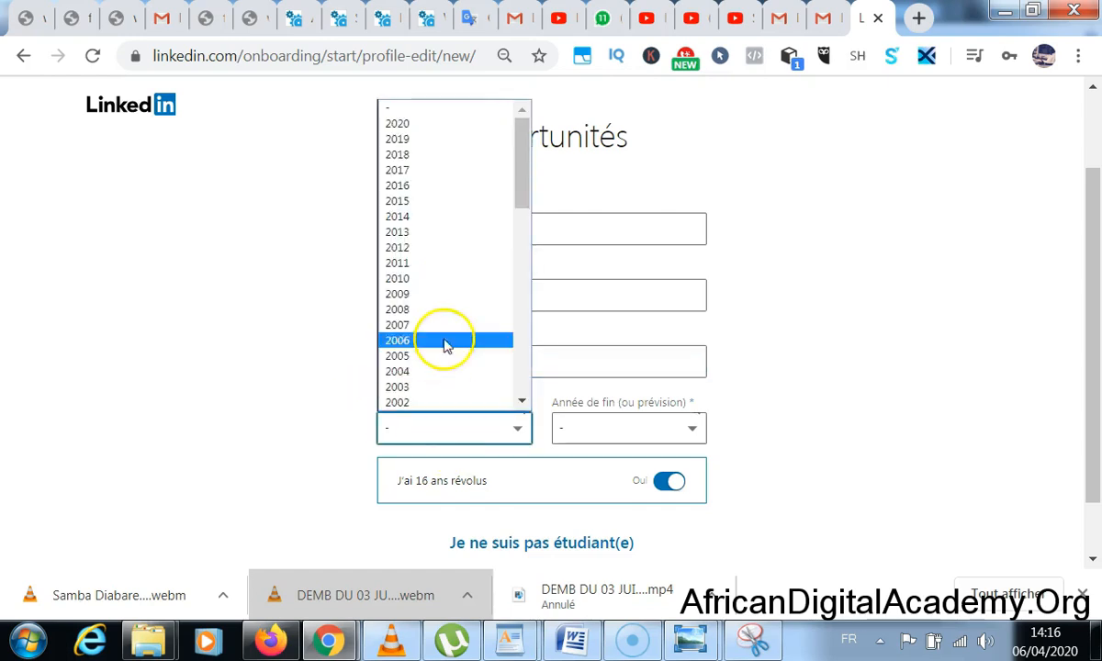
left_click(437, 234)
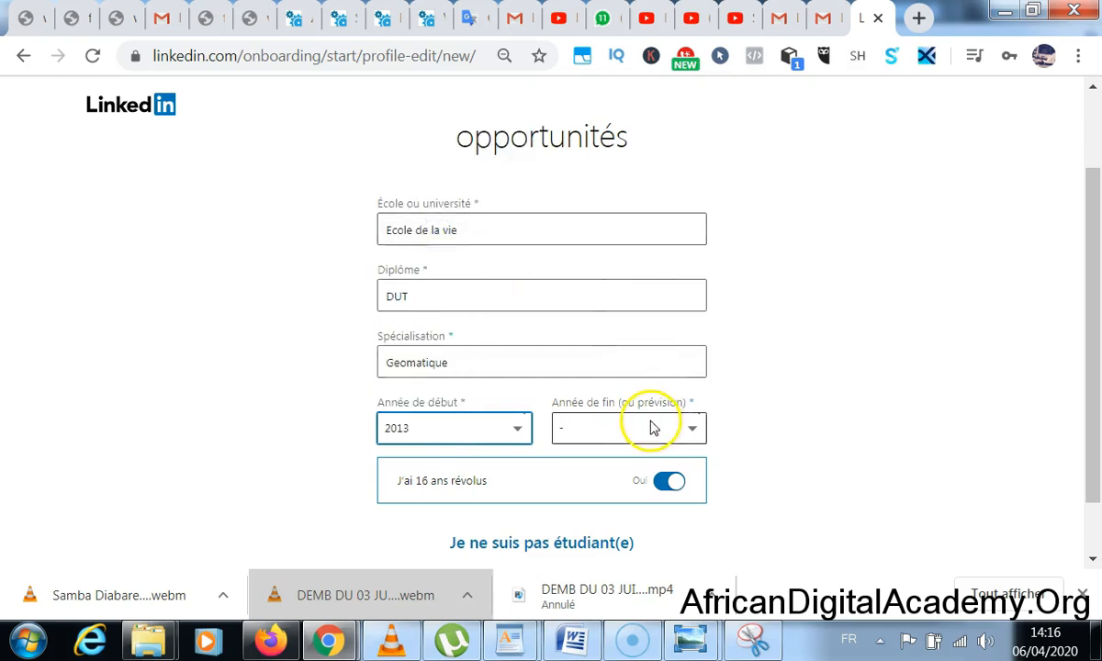
left_click(651, 430)
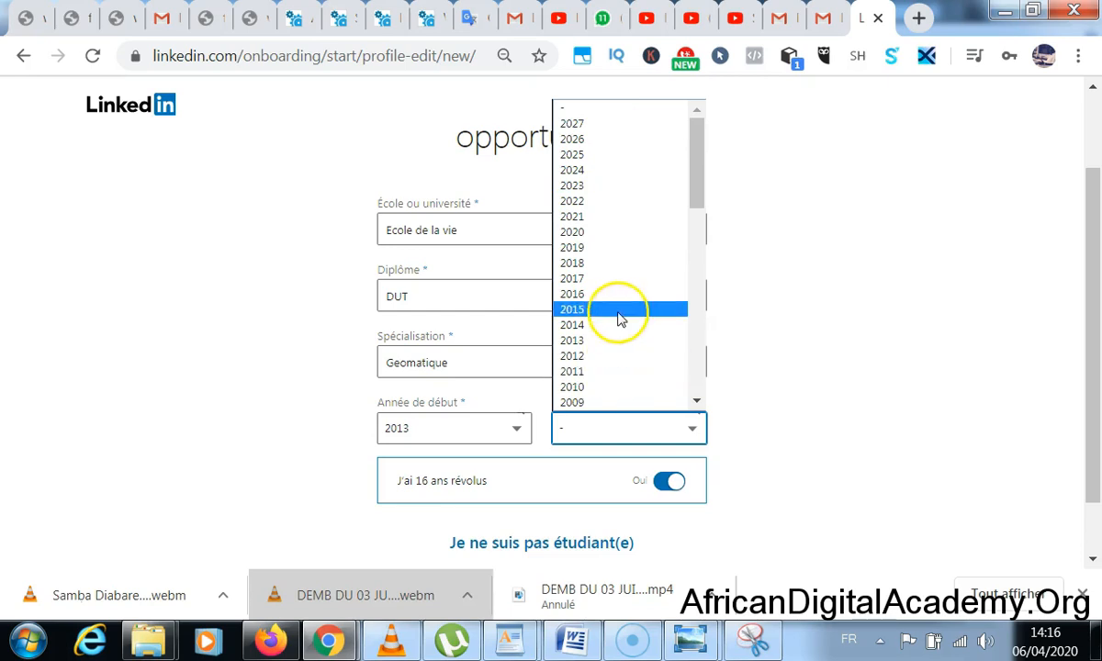
left_click(618, 216)
scroll(166, 393, "down", 1)
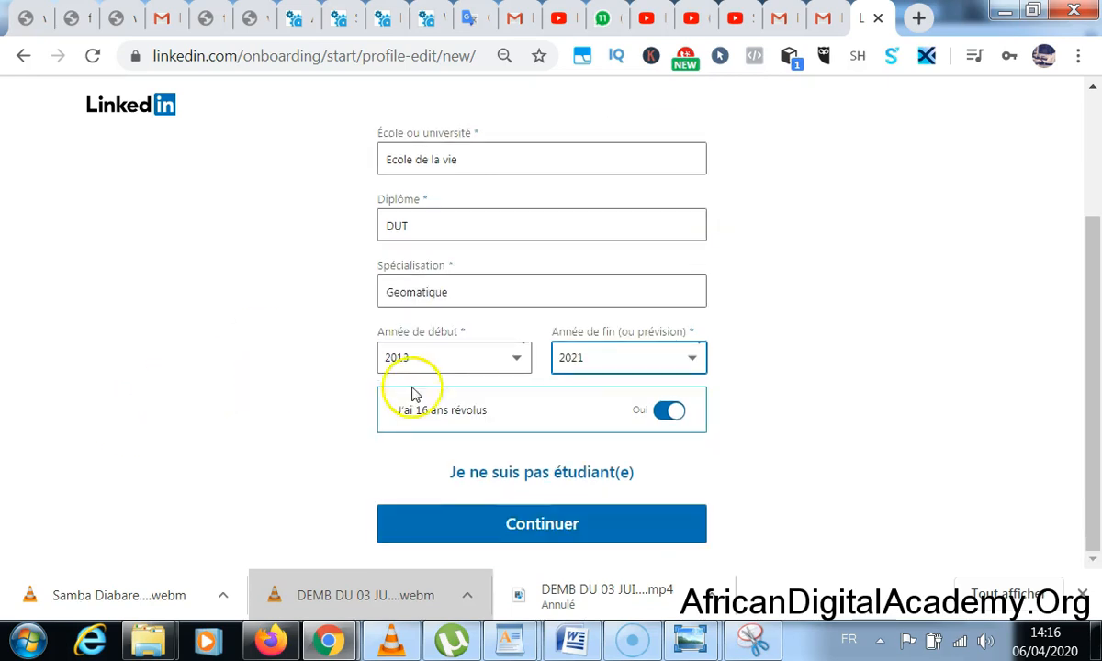
left_click(533, 532)
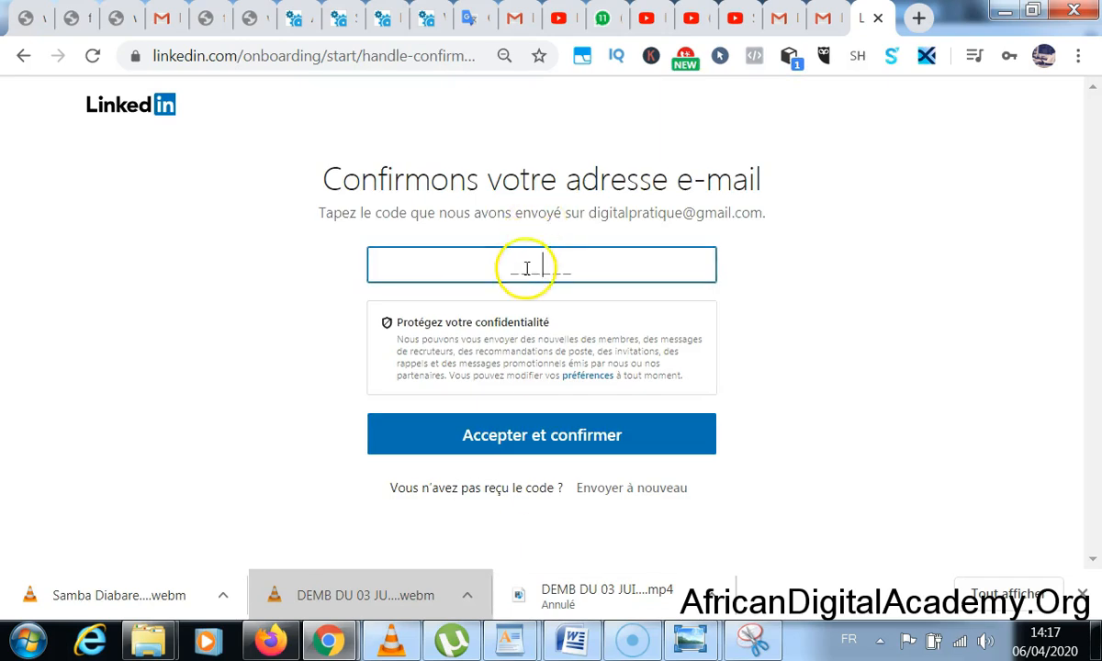
- Read the six-digit code instruction on the confirmation page and switch to Gmail
left_click_drag(350, 213, 750, 214)
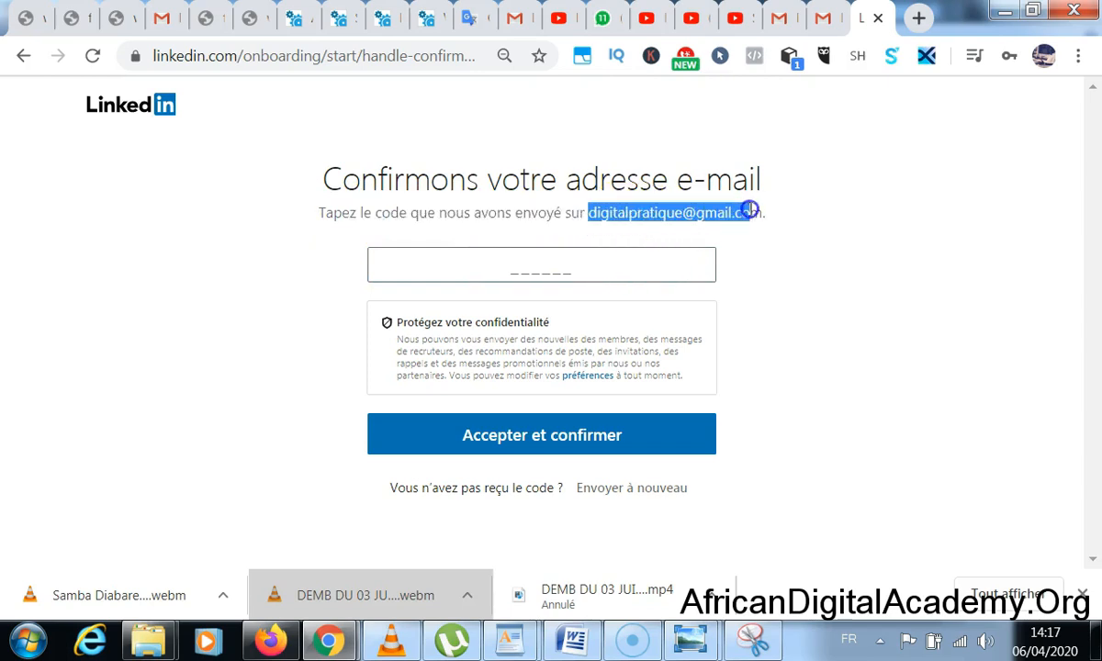
left_click(779, 21)
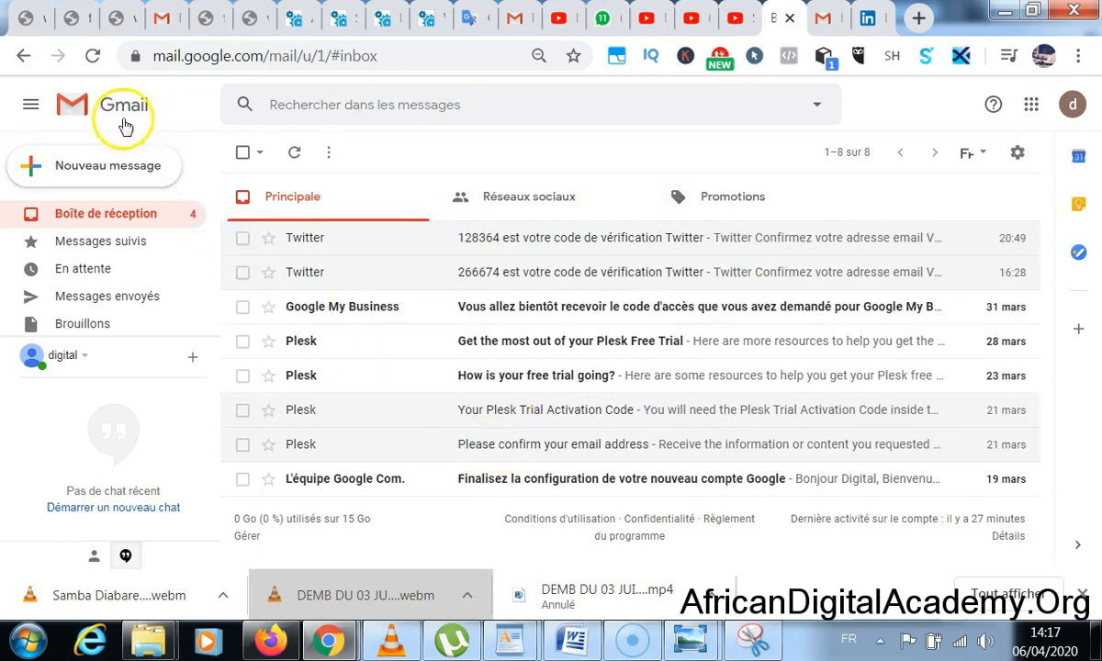
- Reload Gmail, copy the verification code from LinkedIn's e-mail, and return to LinkedIn
left_click(91, 57)
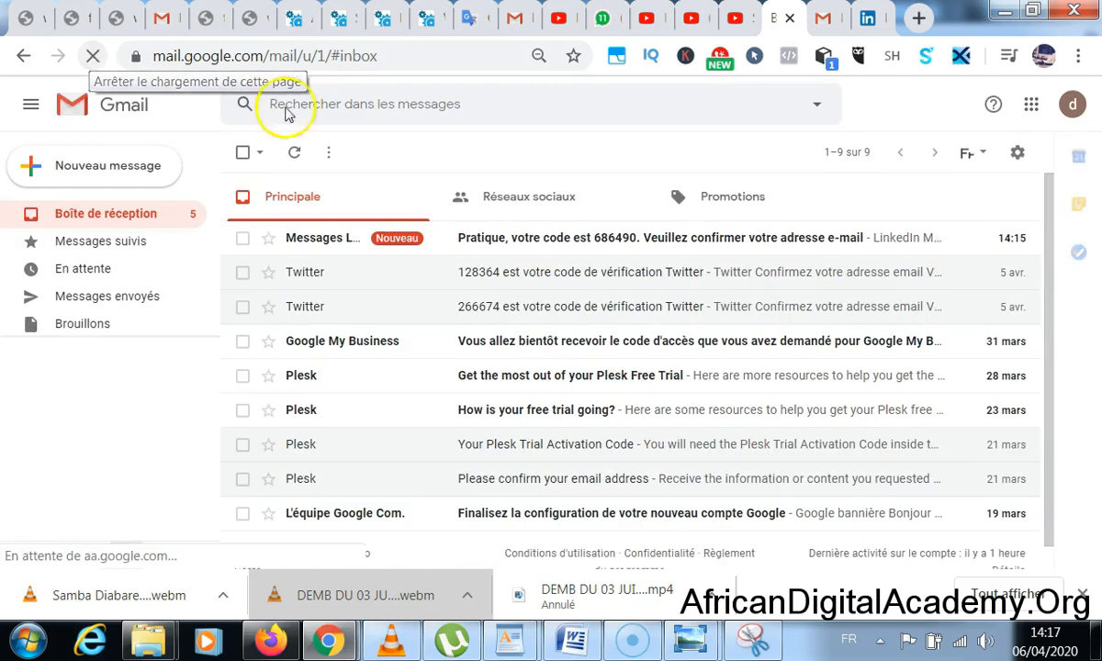
left_click(595, 238)
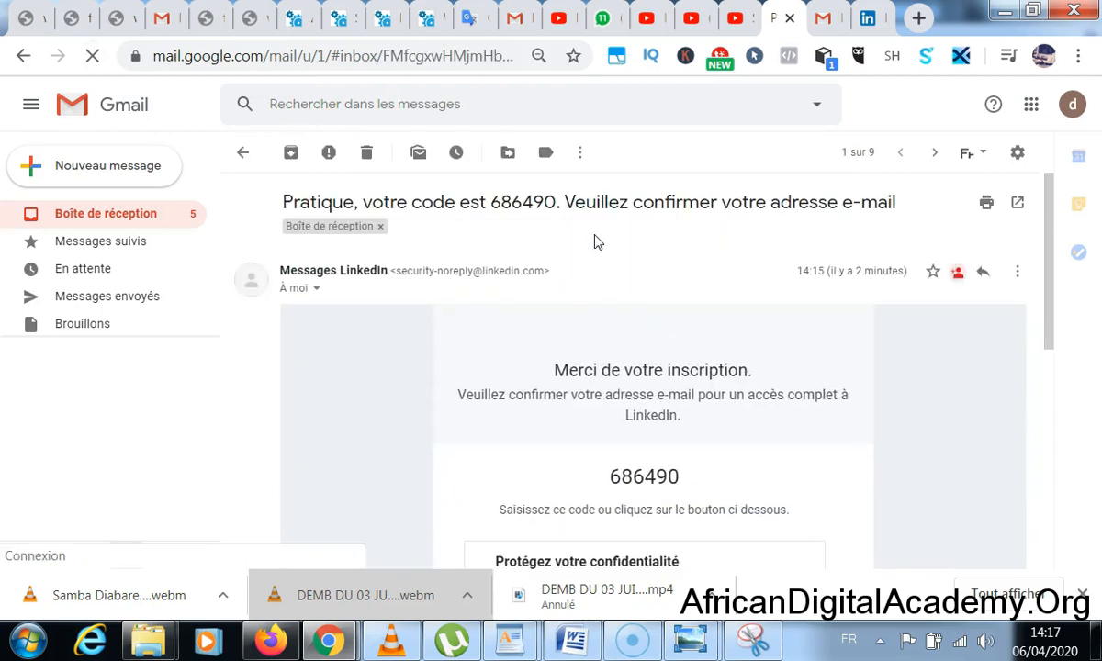
scroll(571, 260, "down", 1)
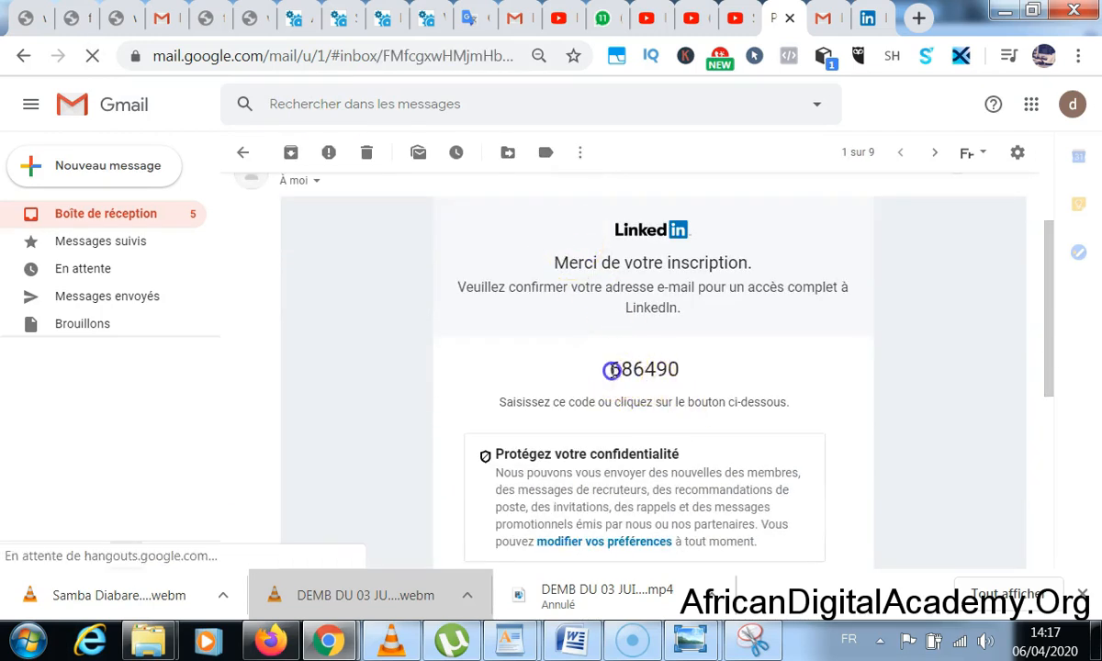
double_click(688, 367)
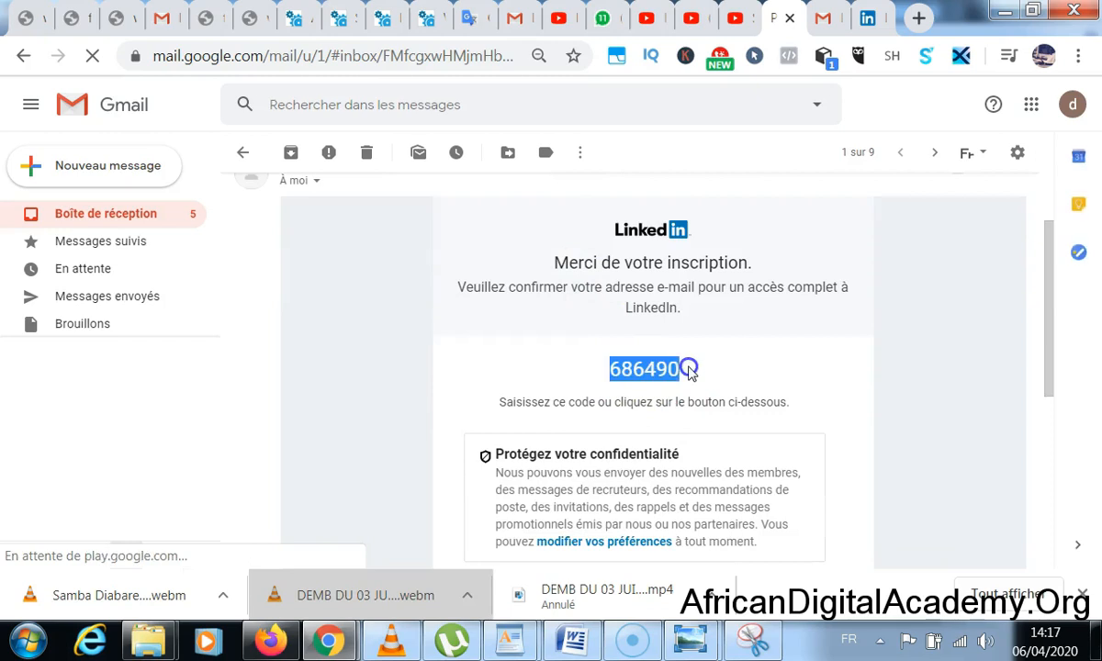
right_click(659, 367)
left_click(678, 388)
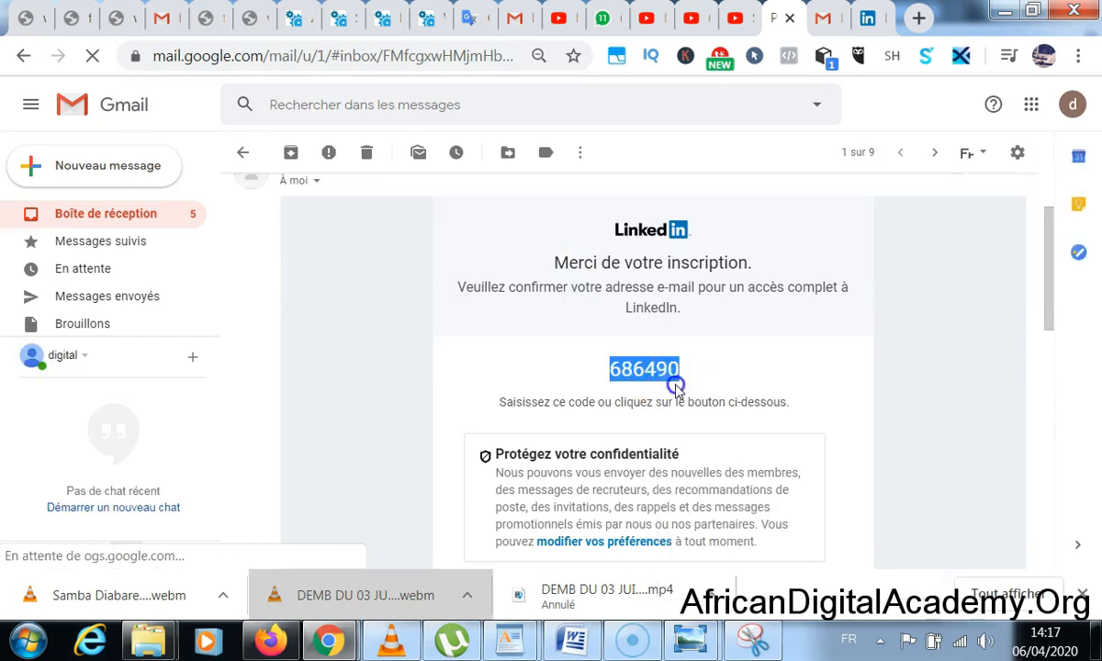
left_click(867, 18)
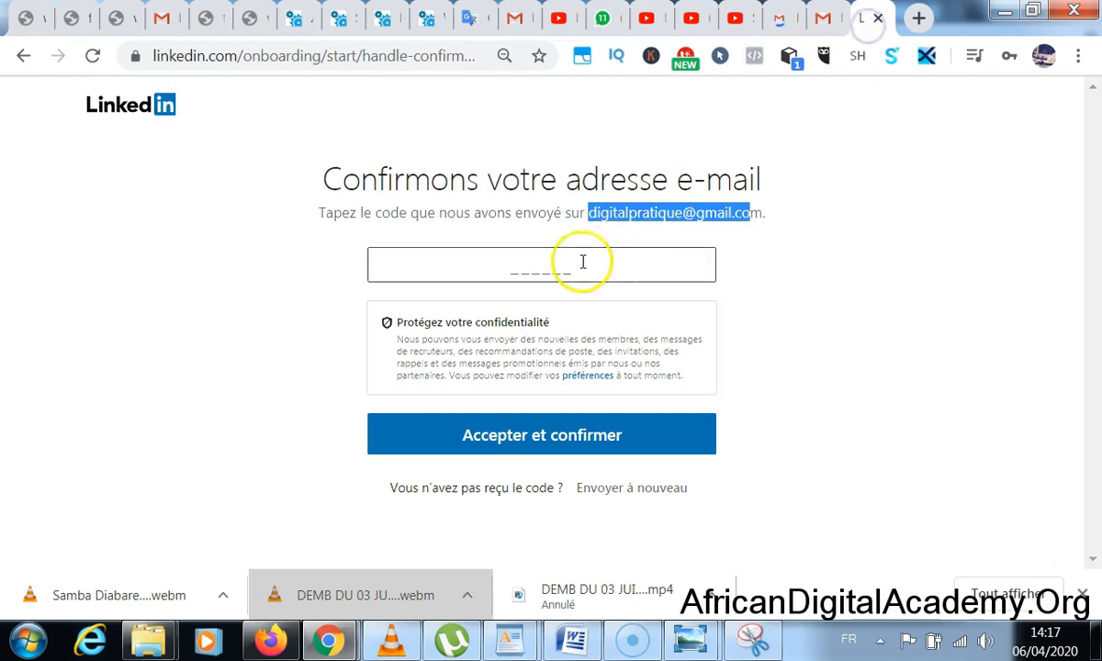
- Paste the verification code into the code field and confirm with Accepter et confirmer
left_click(551, 269)
right_click(551, 269)
left_click(597, 397)
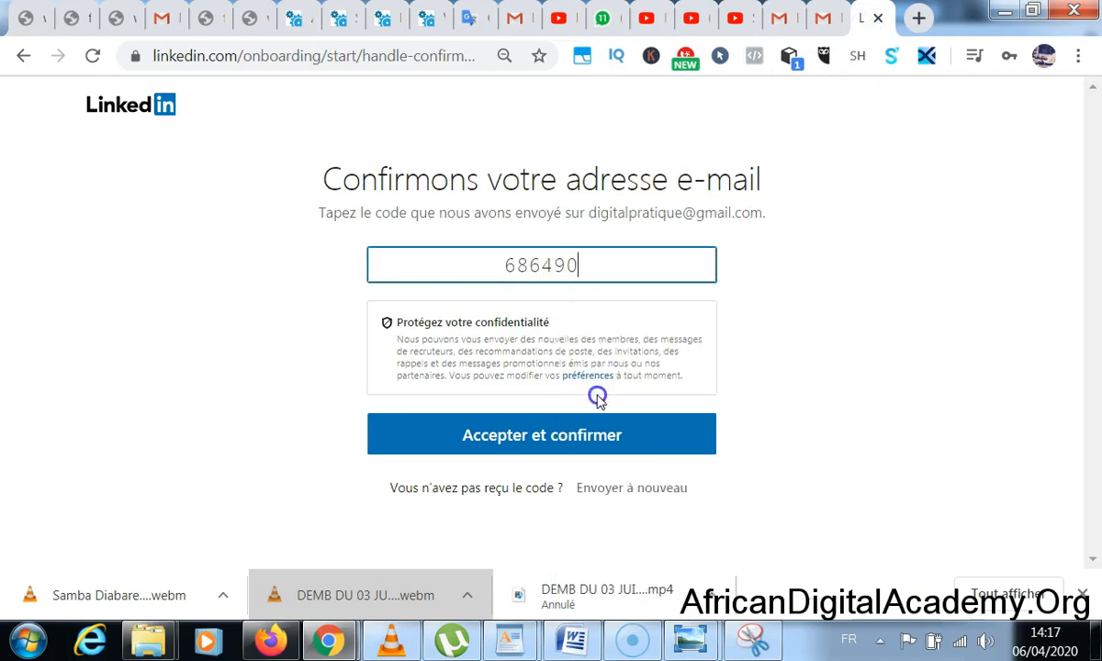
left_click(571, 439)
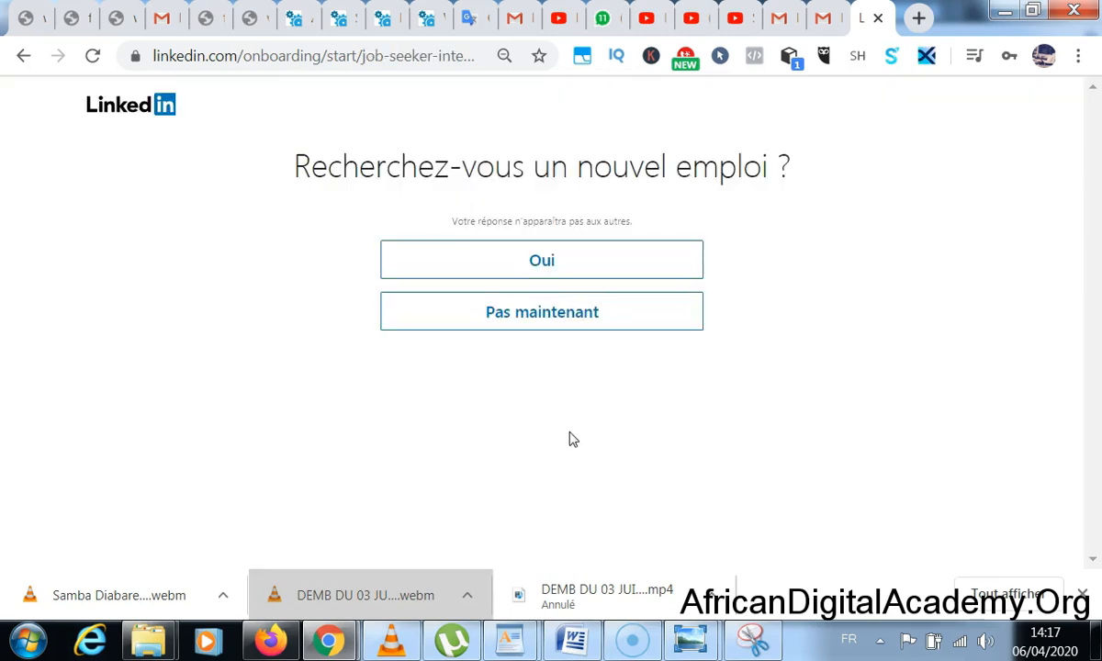
- Decline the job-search question, then skip importing e-mail contacts and confirm the skip
left_click_drag(510, 173, 749, 158)
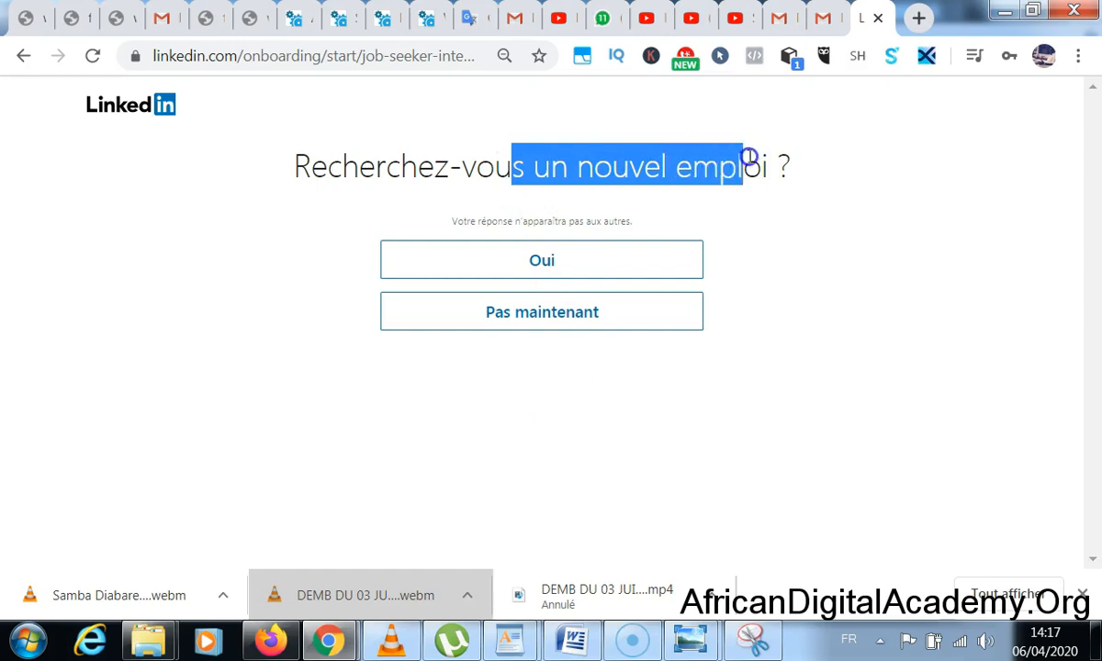
left_click(528, 321)
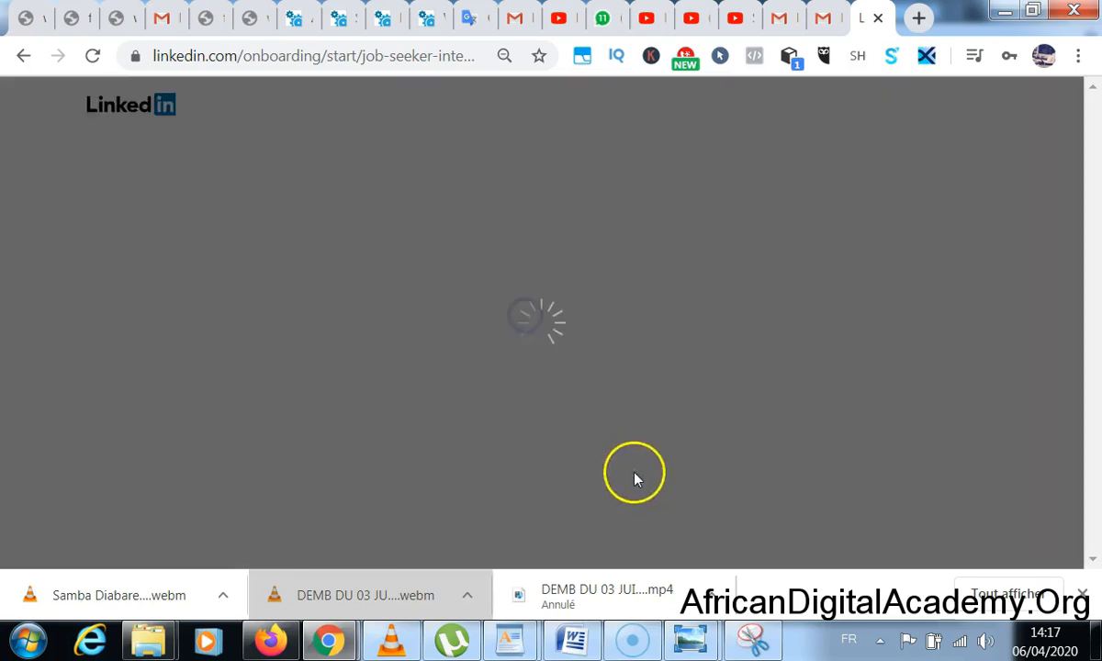
left_click_drag(447, 166, 725, 235)
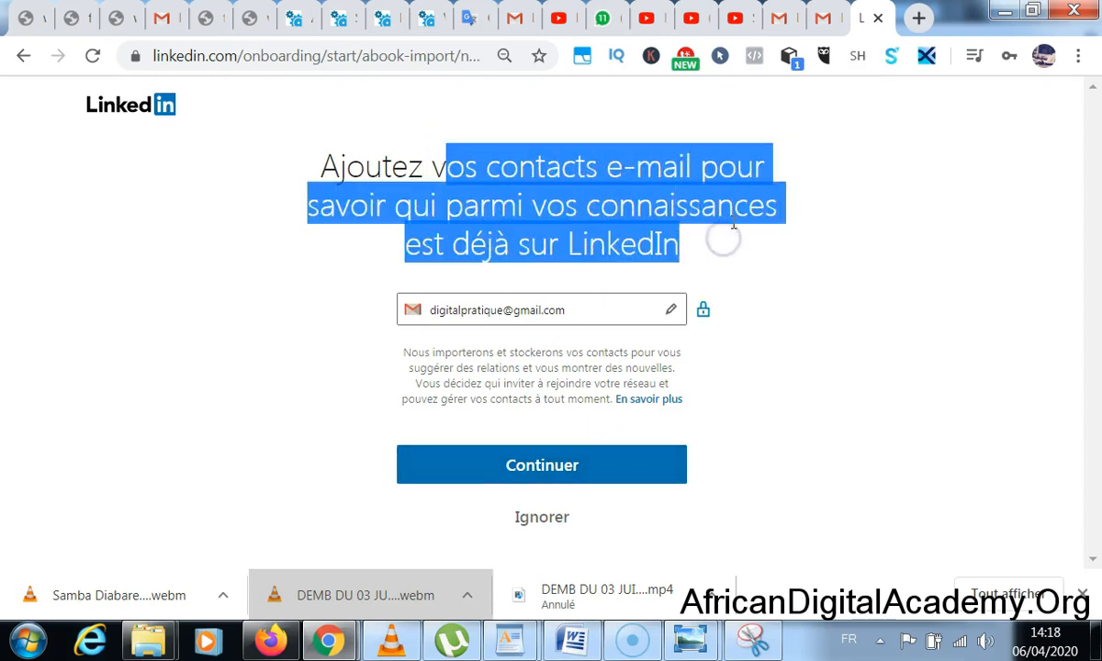
left_click(542, 518)
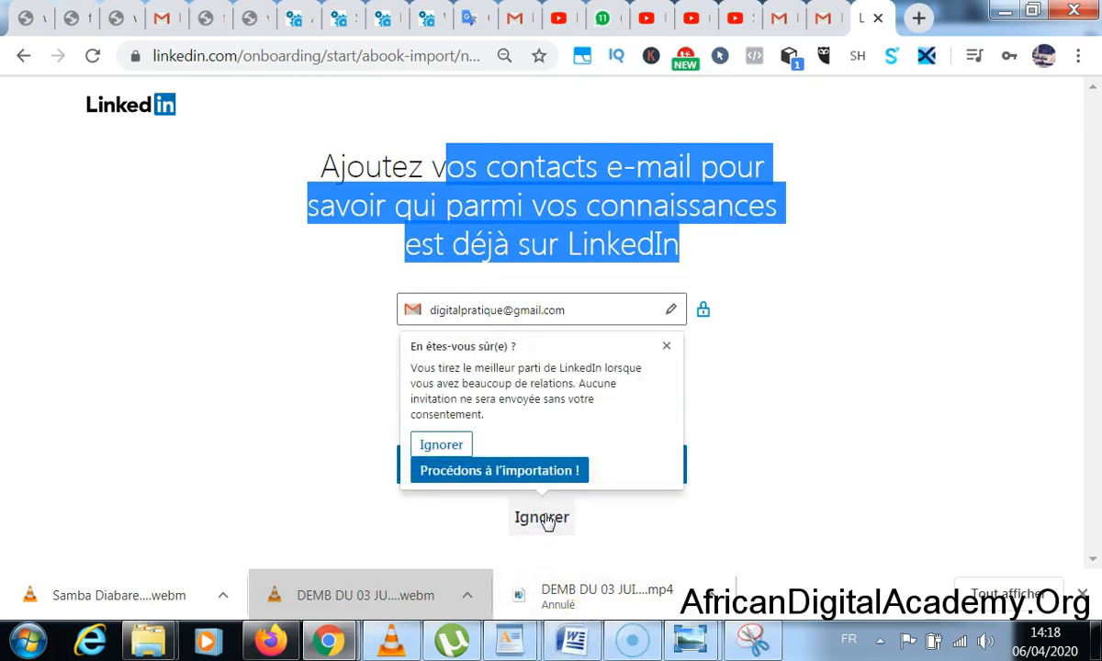
left_click(446, 446)
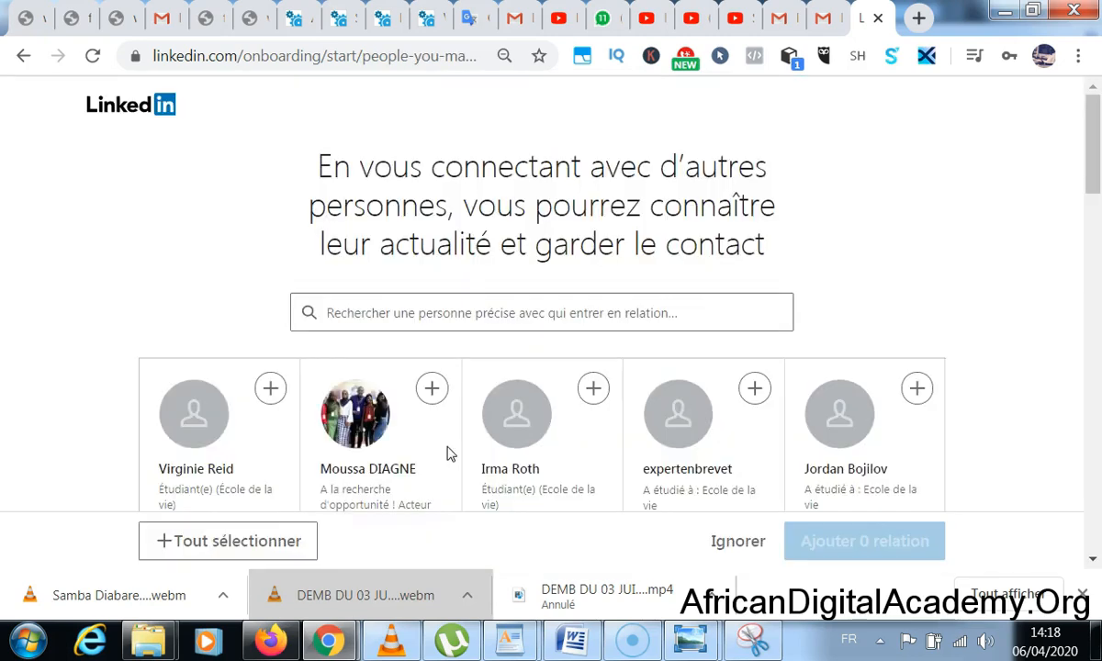
- Look through the suggested people cards and skip without adding any connections
scroll(448, 453, "down", 10)
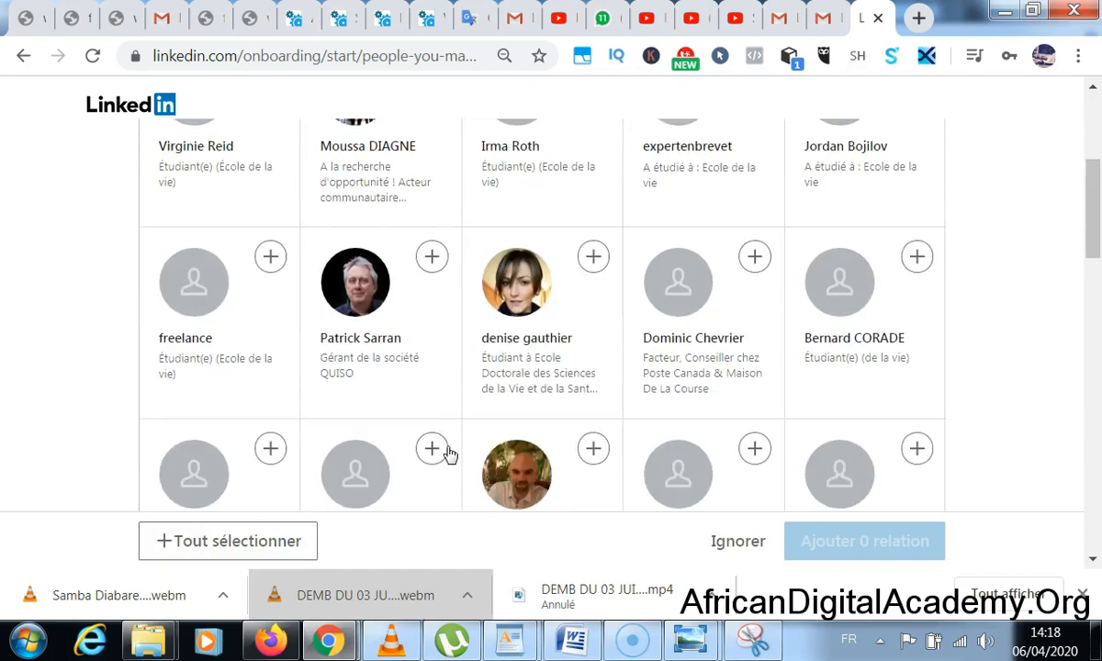
scroll(449, 454, "down", 3)
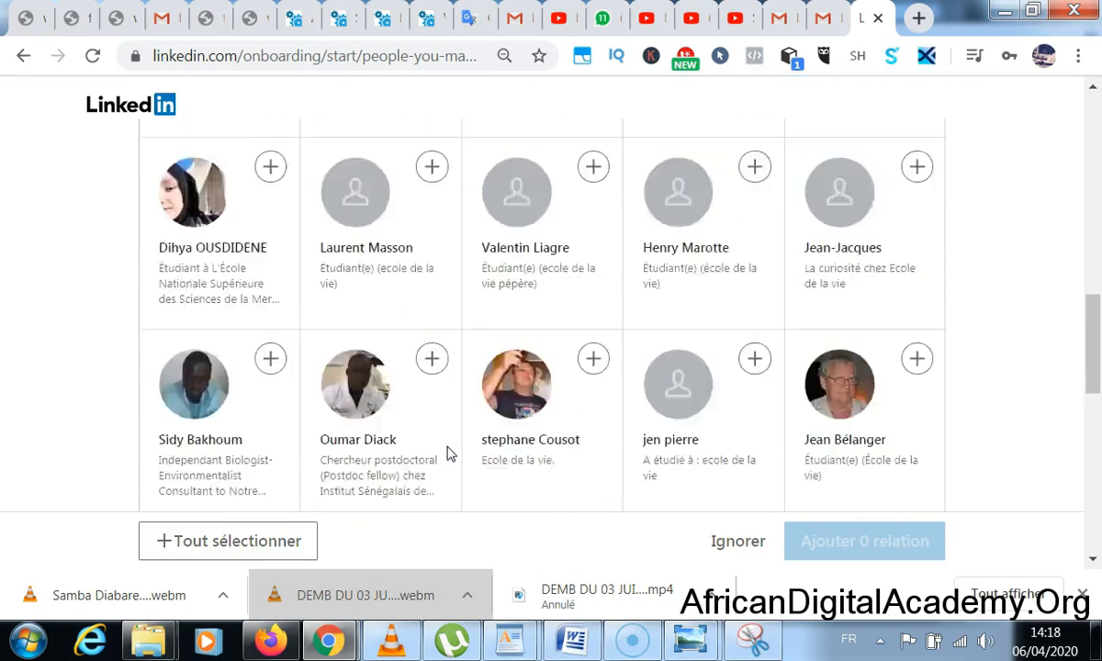
scroll(448, 454, "up", 10)
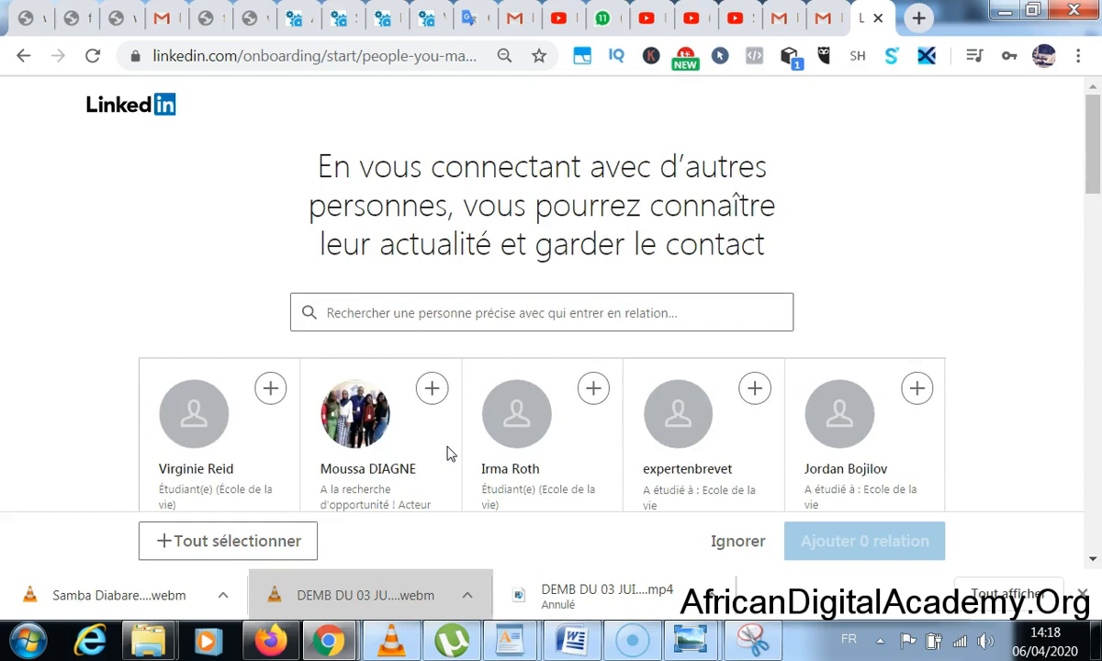
scroll(448, 453, "down", 7)
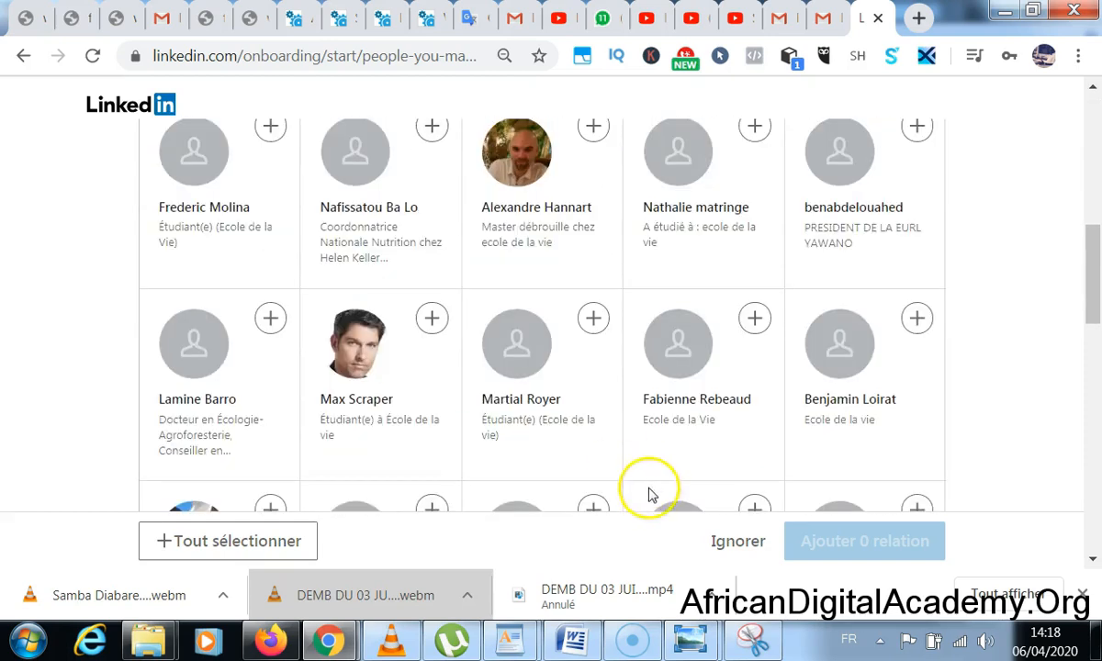
left_click(730, 540)
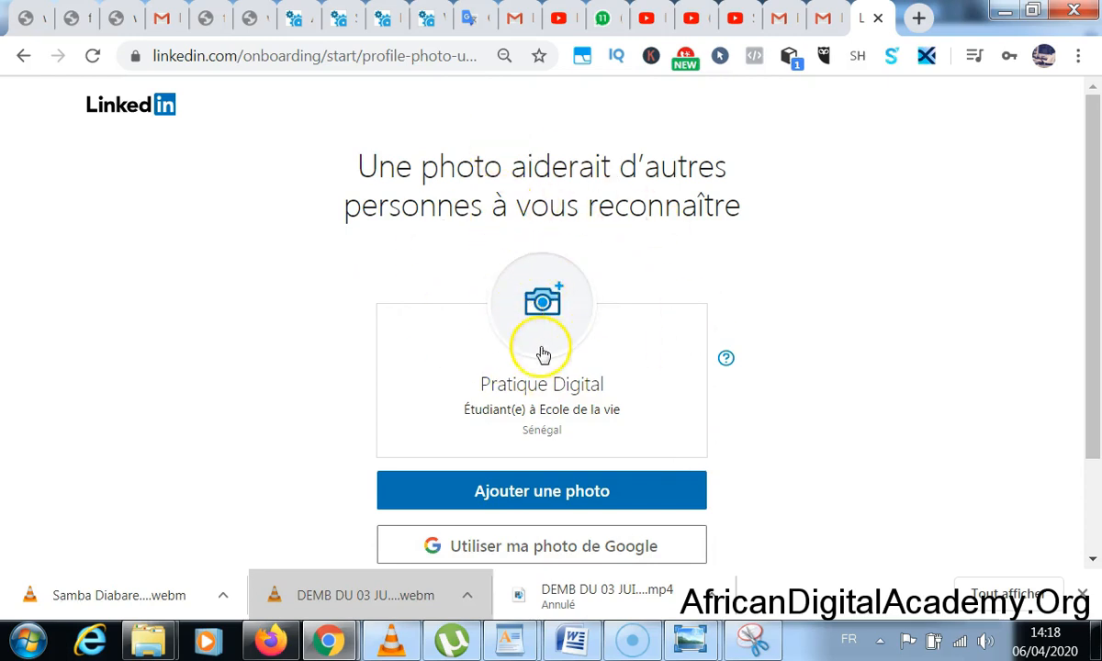
- Pick the Profil-photo image from the Adacedemy folder as the profile picture
left_click(546, 301)
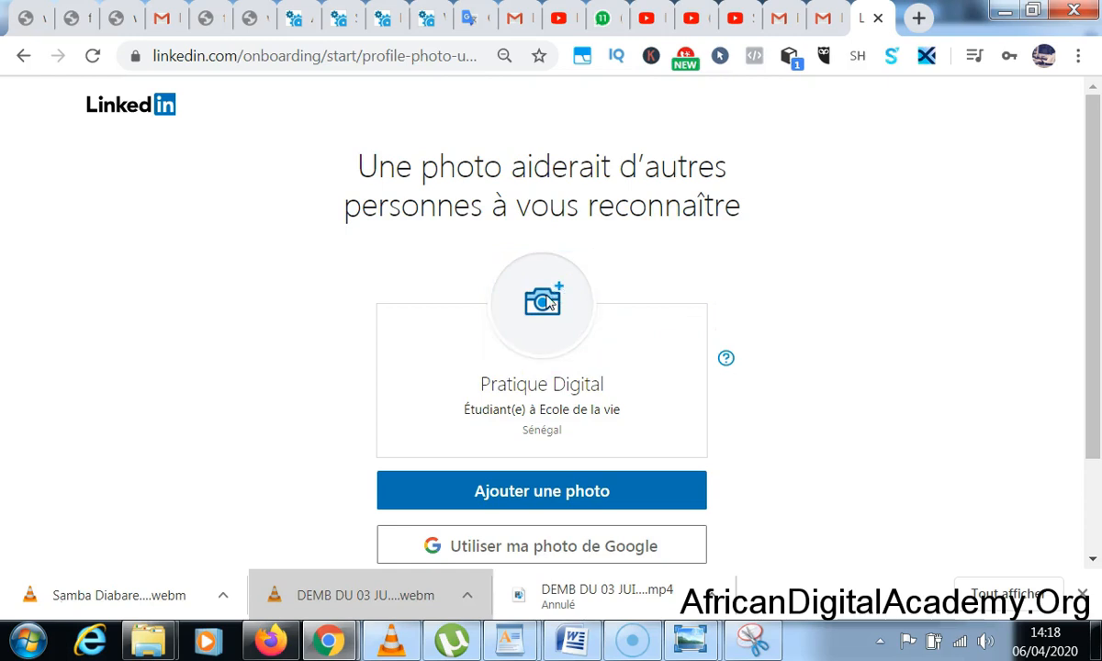
left_click(548, 301)
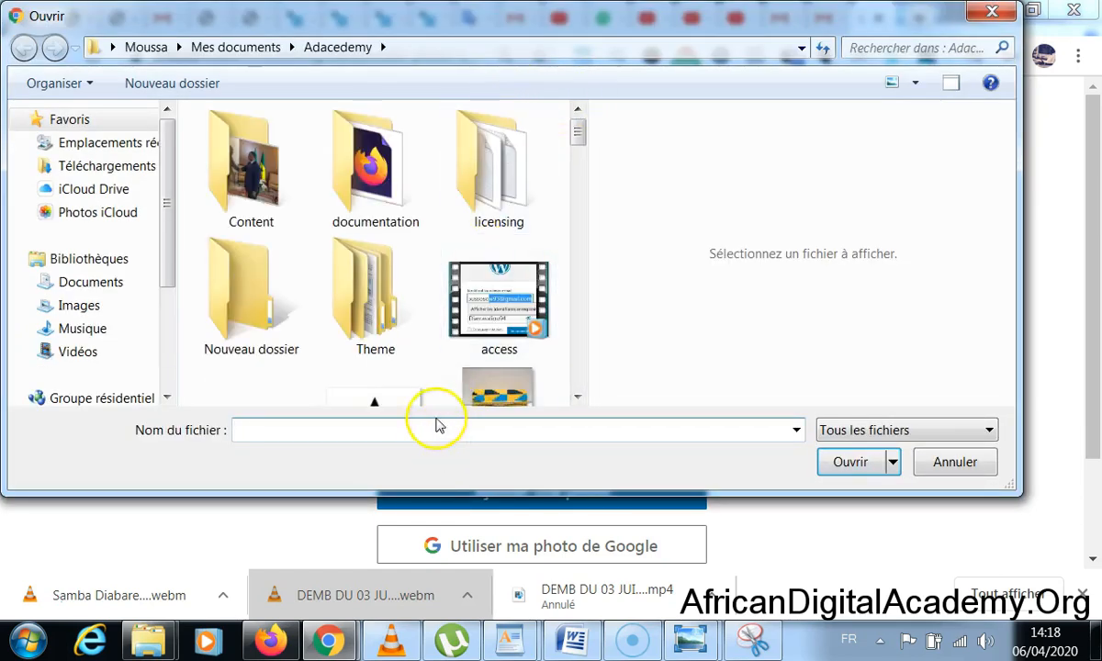
left_click_drag(579, 129, 590, 336)
left_click(381, 276)
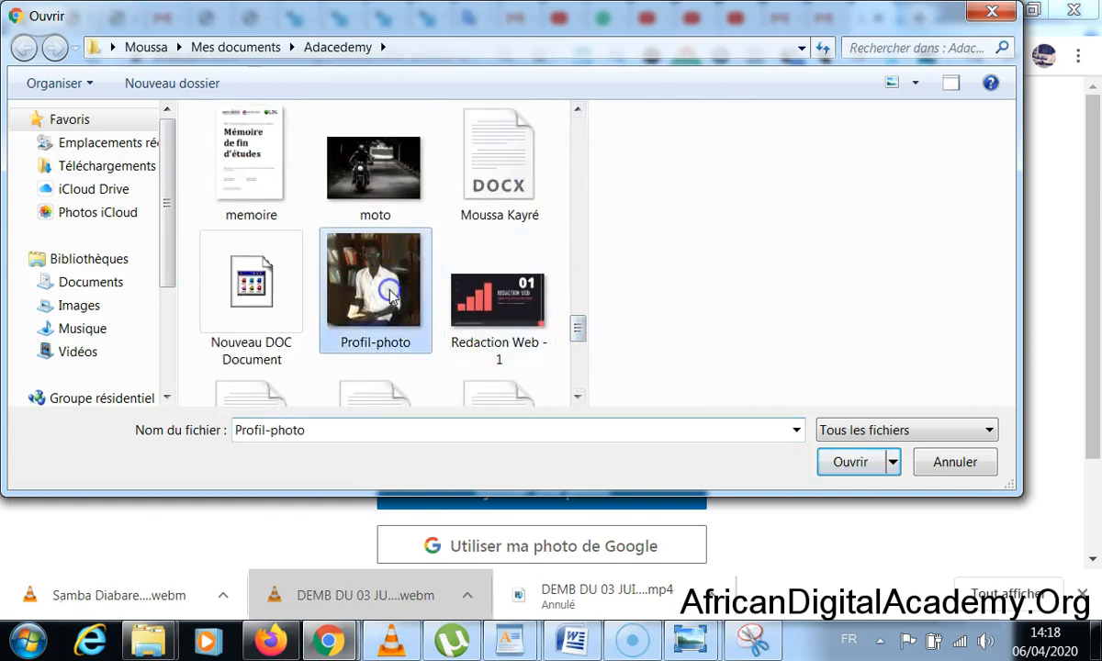
left_click(845, 464)
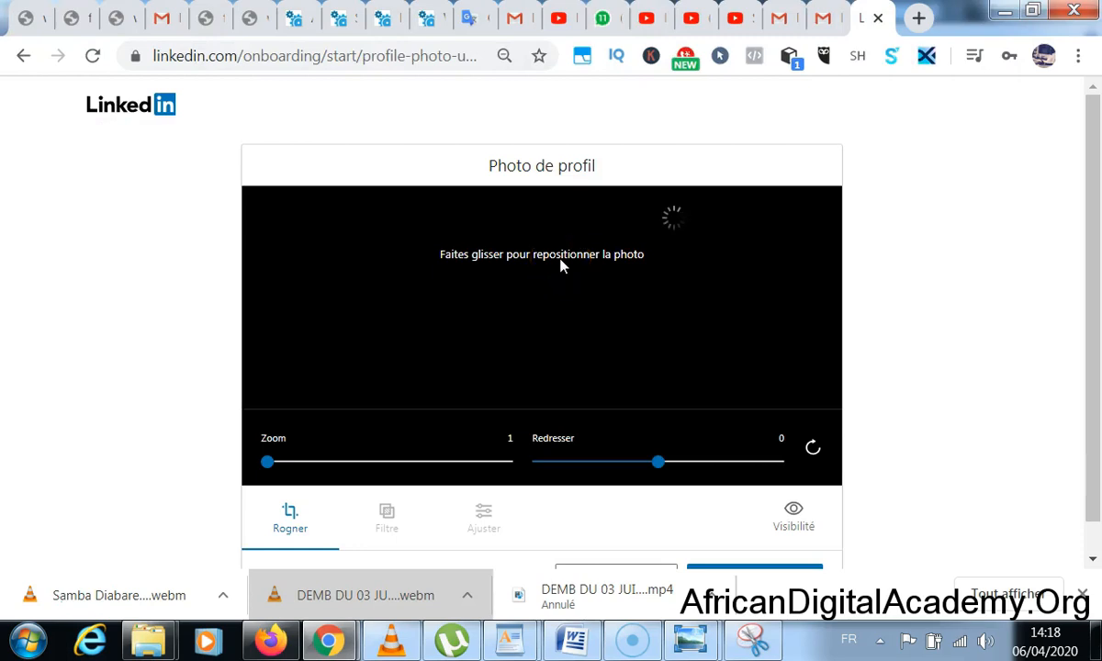
- Save the new profile photo in the Photo de profil editor and continue
left_click(936, 204)
scroll(936, 204, "down", 1)
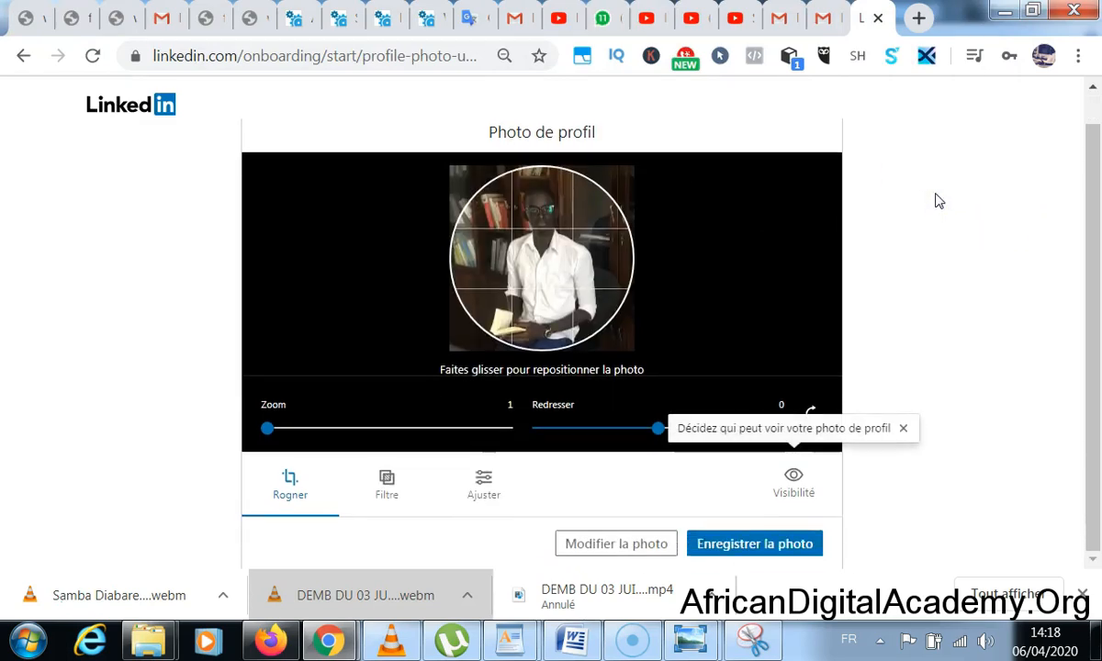
left_click(759, 545)
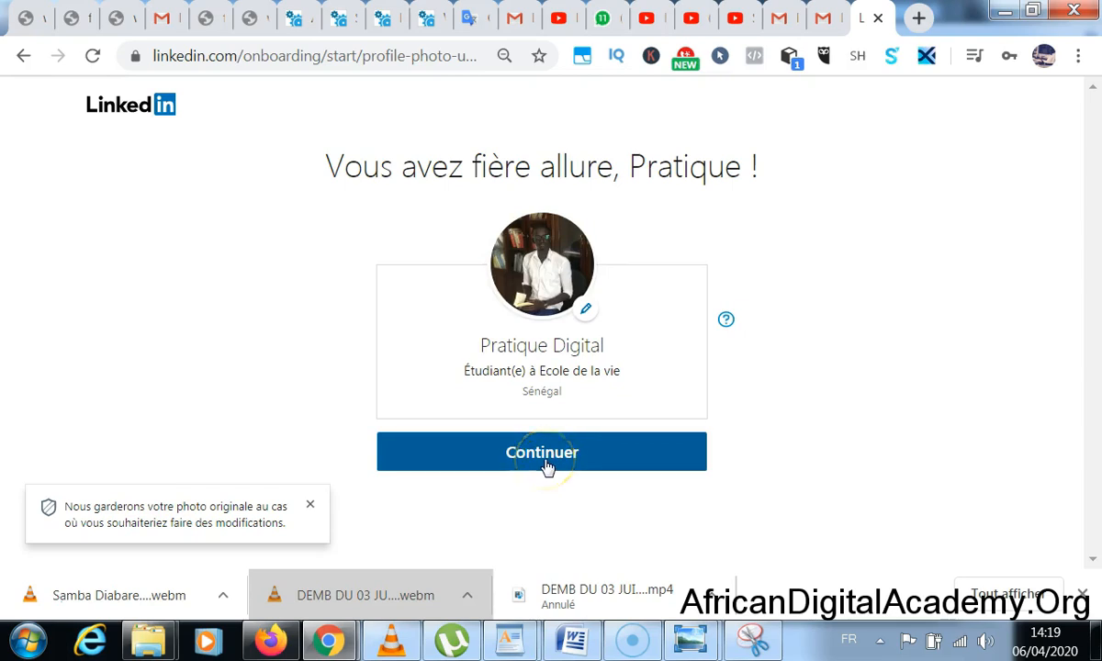
left_click(546, 466)
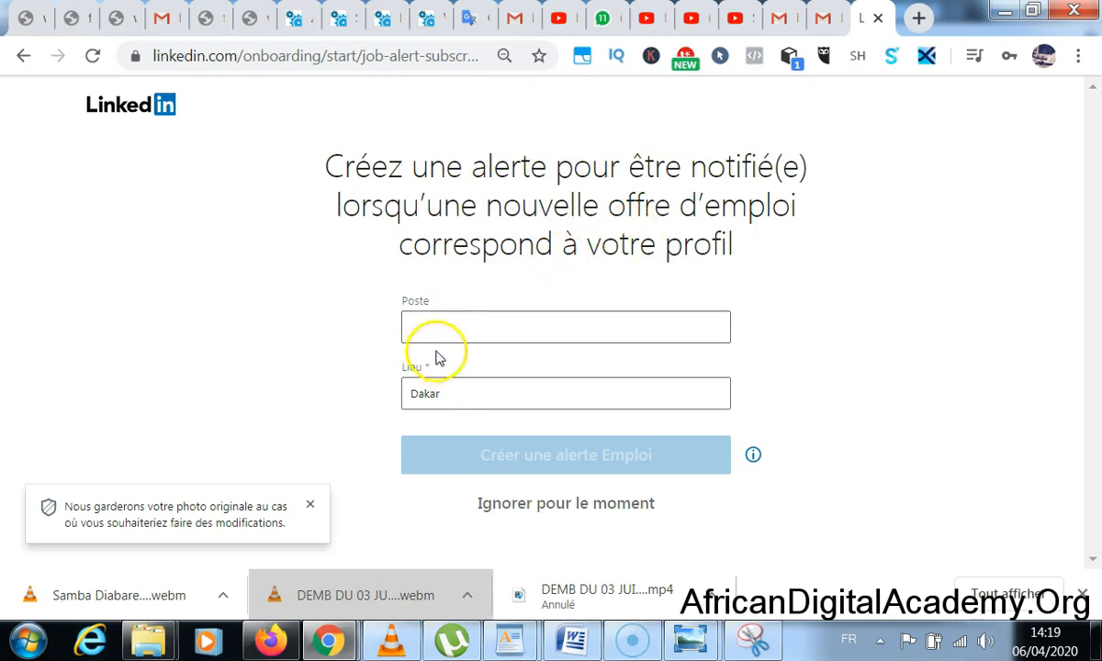
- Skip both the job alert creation and the mobile app download steps
left_click(553, 512)
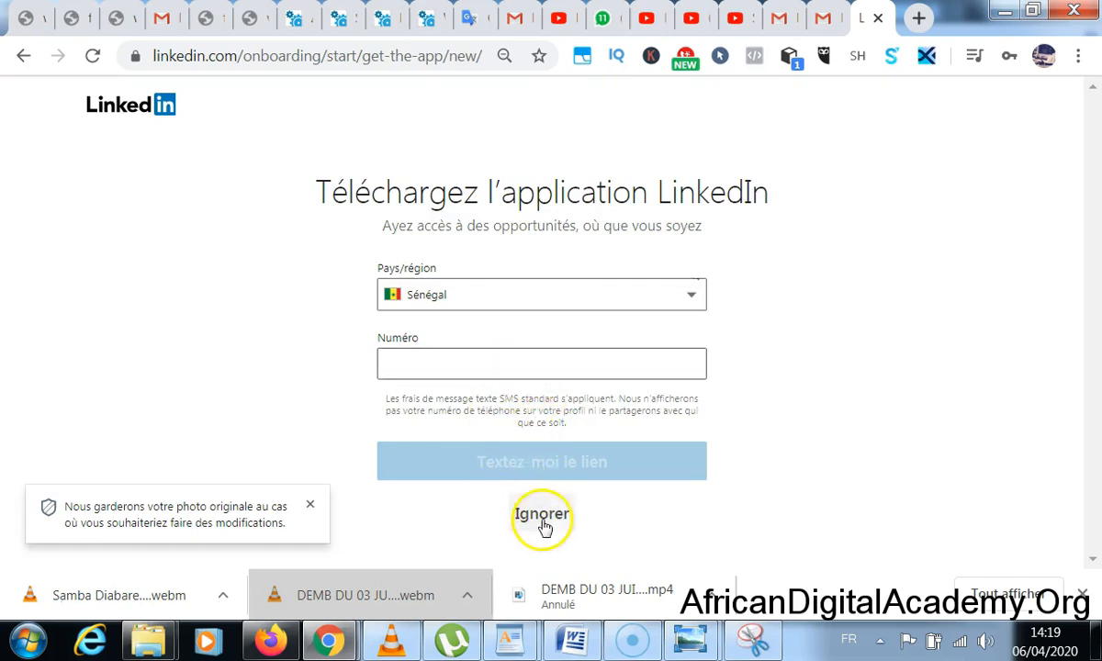
left_click(542, 513)
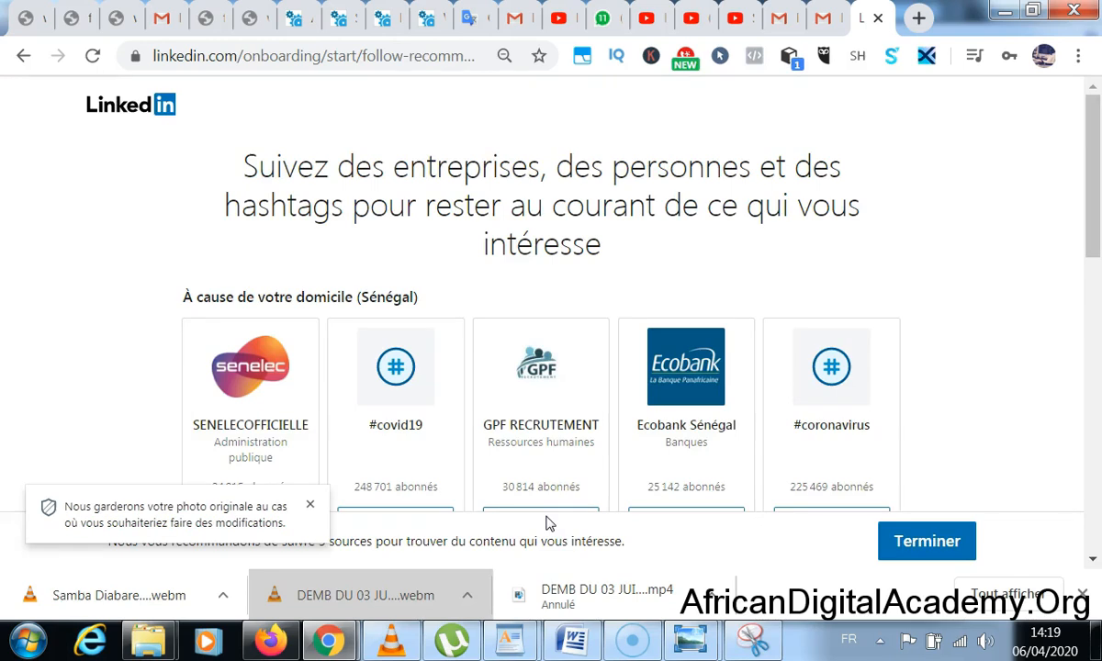
- Highlight the heading of the companies and hashtags follow-suggestions page
left_click_drag(263, 164, 861, 236)
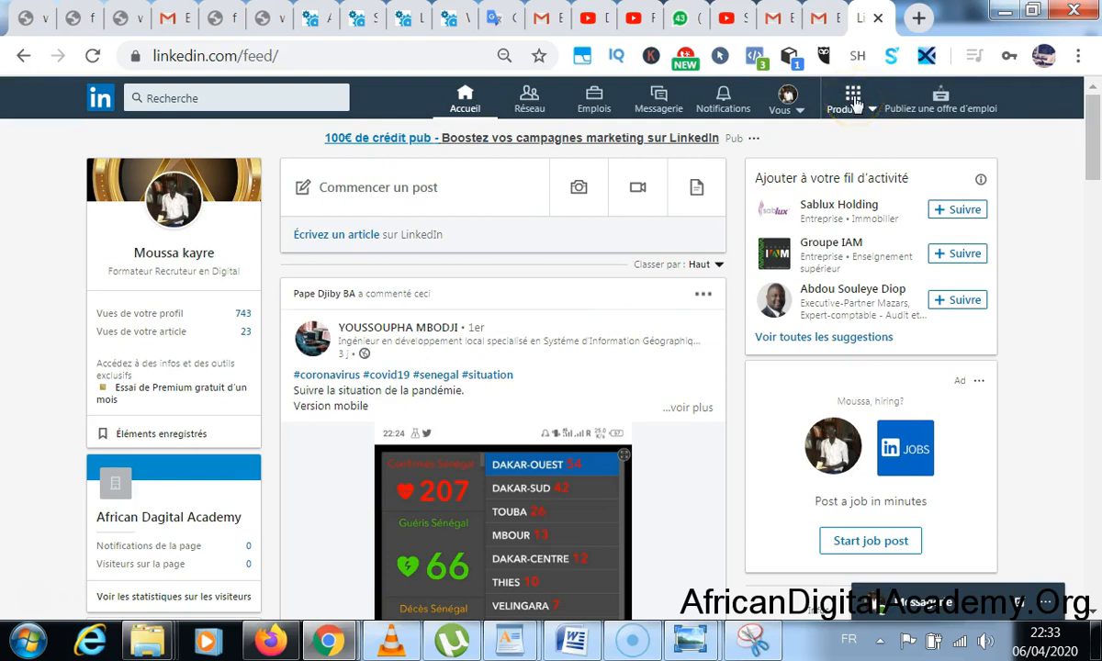
- Start Créer une Page LinkedIn from the Produits menu and review the four page types
left_click(849, 103)
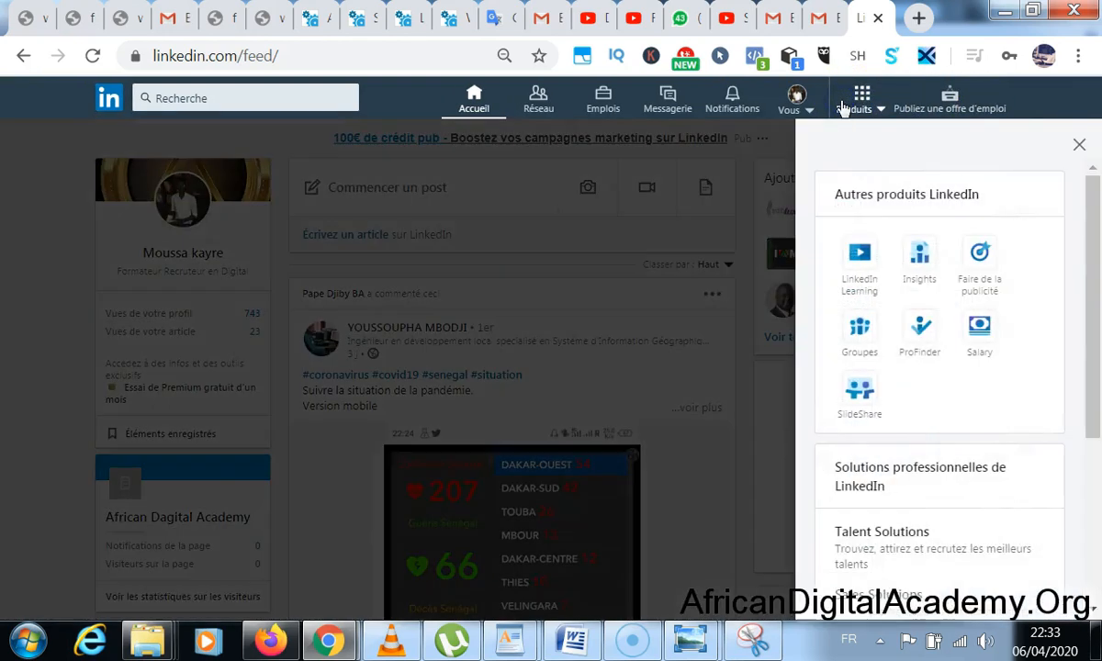
scroll(923, 261, "down", 3)
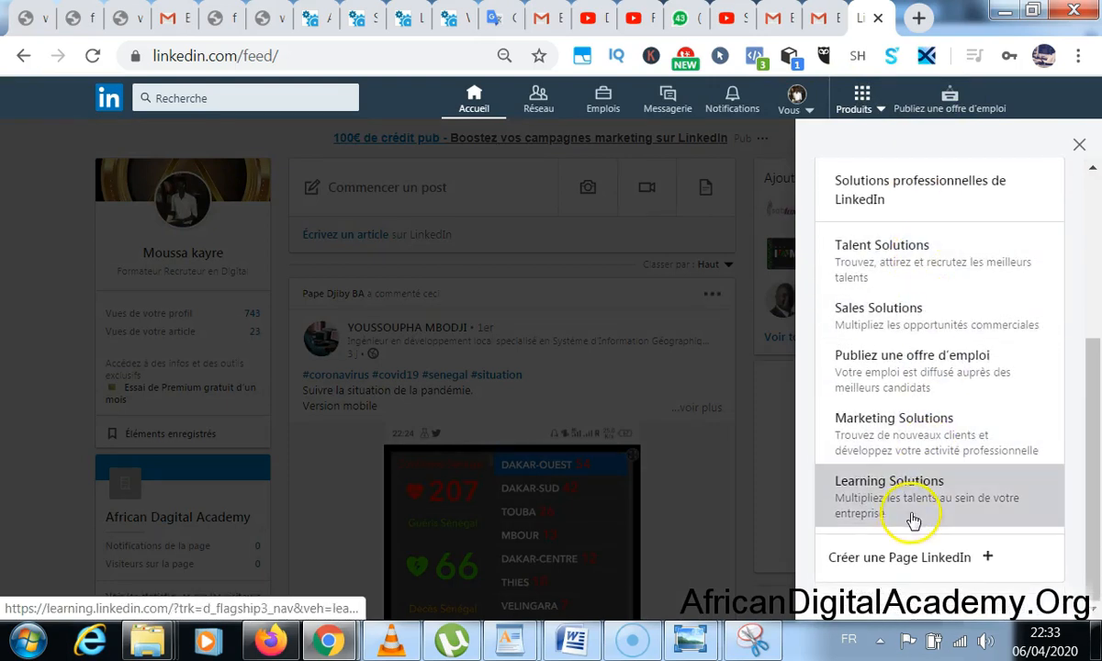
left_click(912, 557)
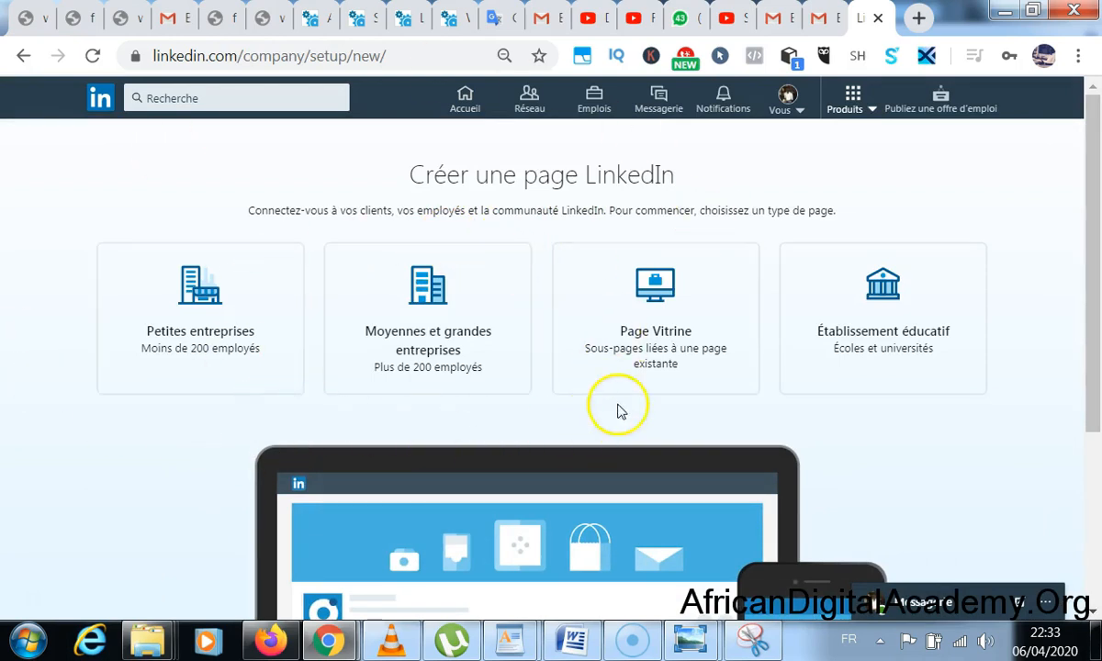
scroll(634, 394, "down", 3)
scroll(635, 394, "up", 3)
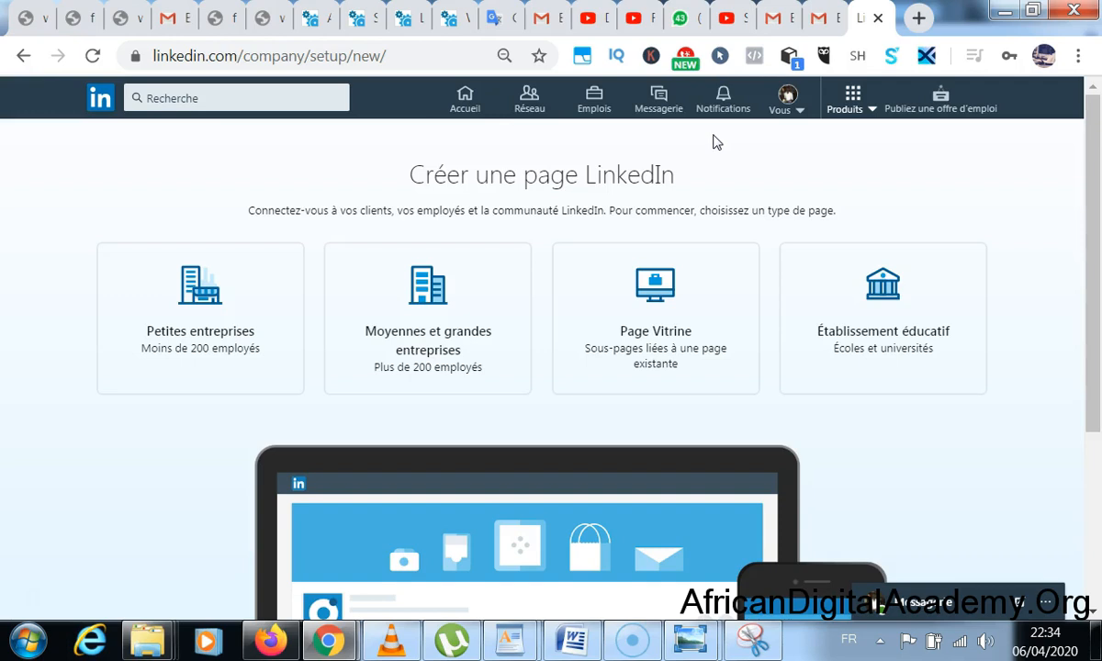
left_click(701, 142)
scroll(704, 186, "down", 3)
scroll(258, 339, "up", 3)
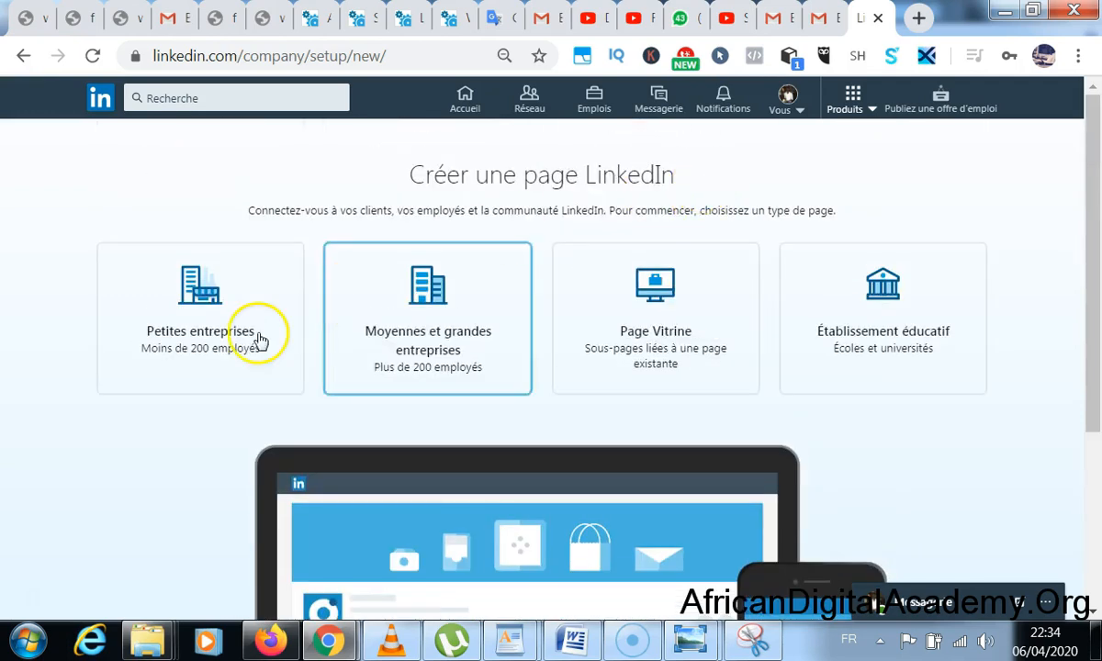
- Choose the small business page type and name the page KaneImmo Thies
left_click(235, 308)
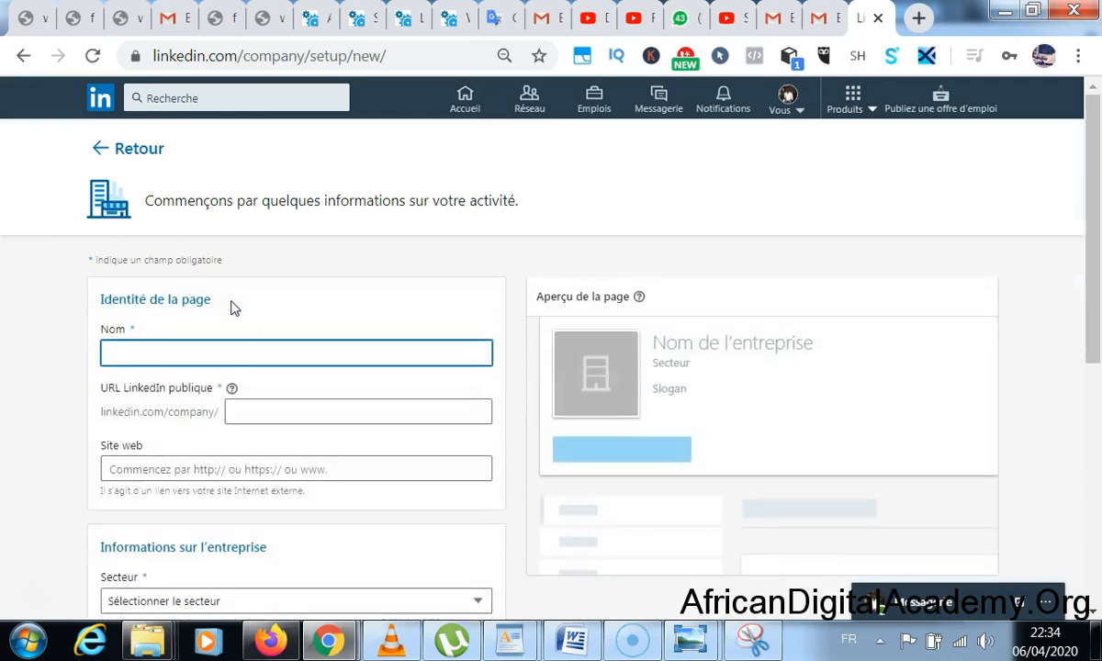
scroll(239, 321, "down", 2)
scroll(239, 317, "up", 2)
left_click(247, 359)
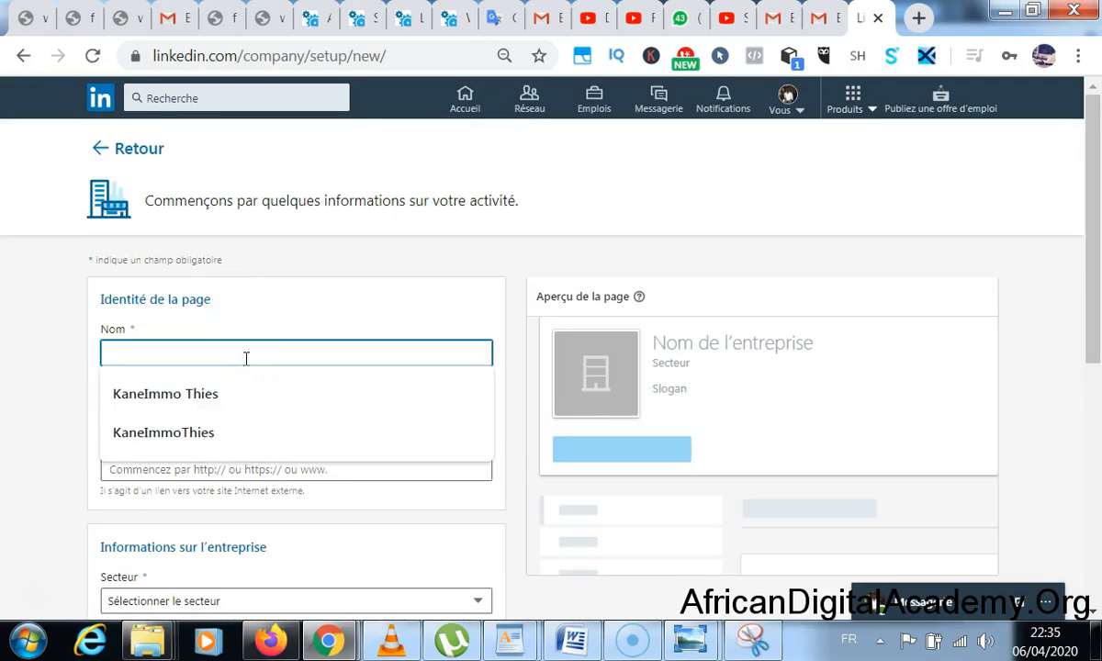
left_click(203, 397)
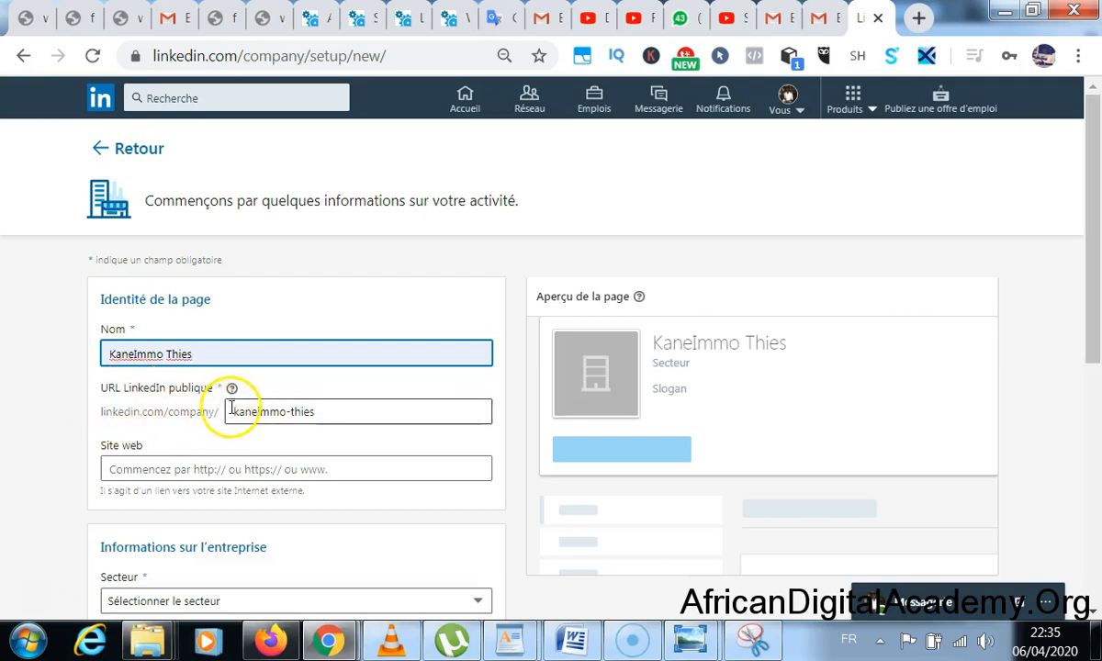
- Change the public URL from kaneimmo-thies to kaneimmothies by deleting the hyphen
left_click_drag(234, 412, 355, 417)
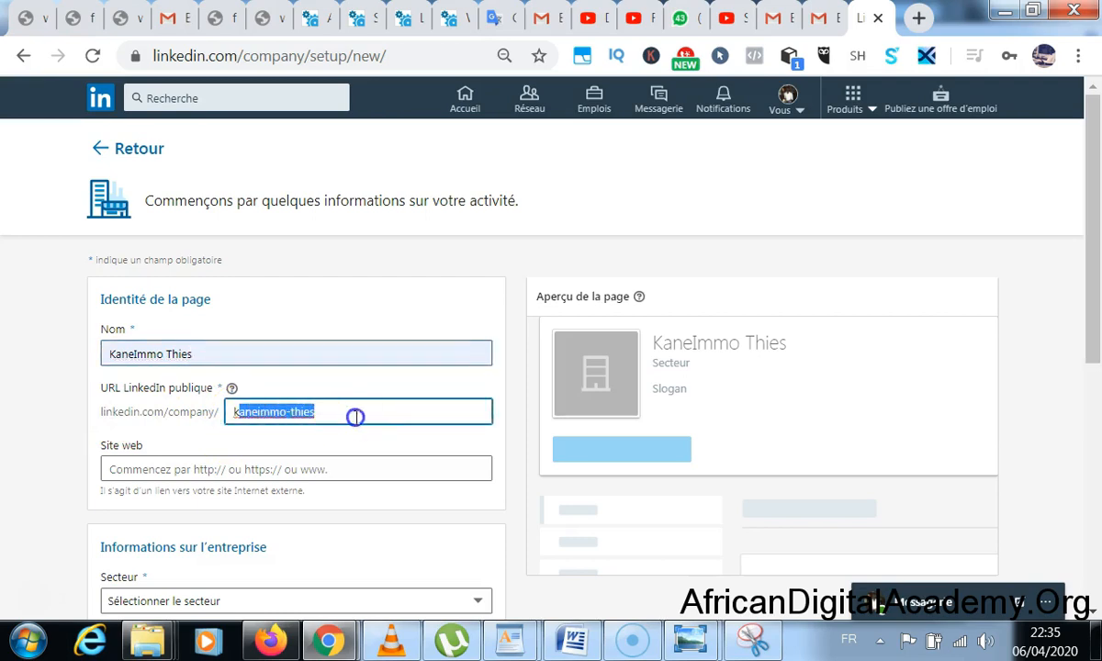
left_click(355, 416)
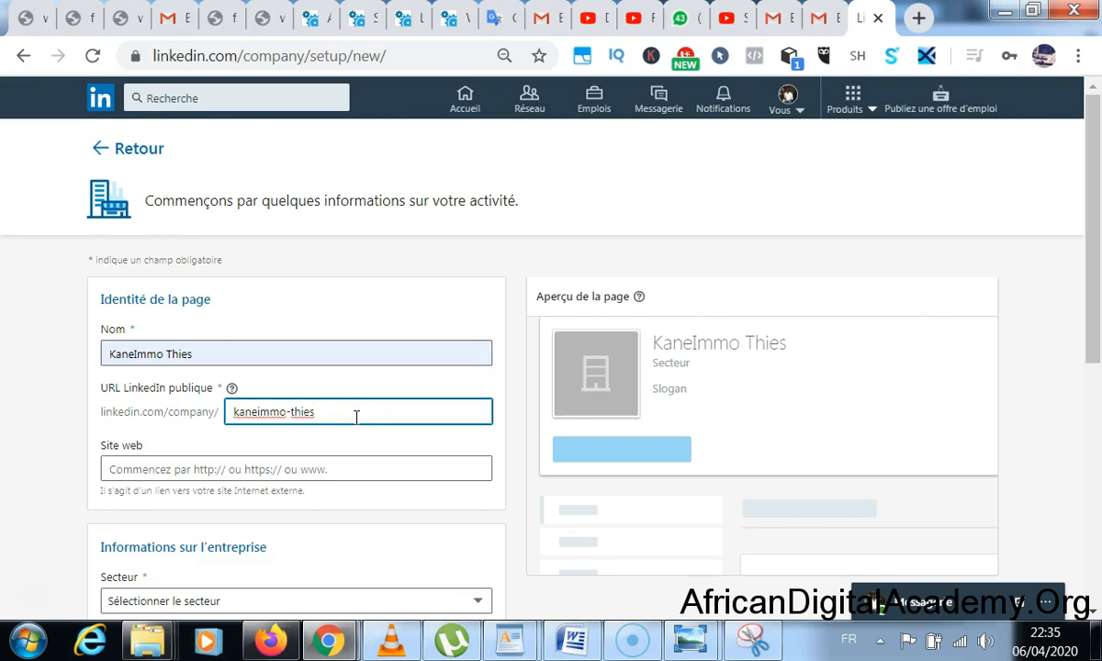
left_click_drag(357, 416, 247, 412)
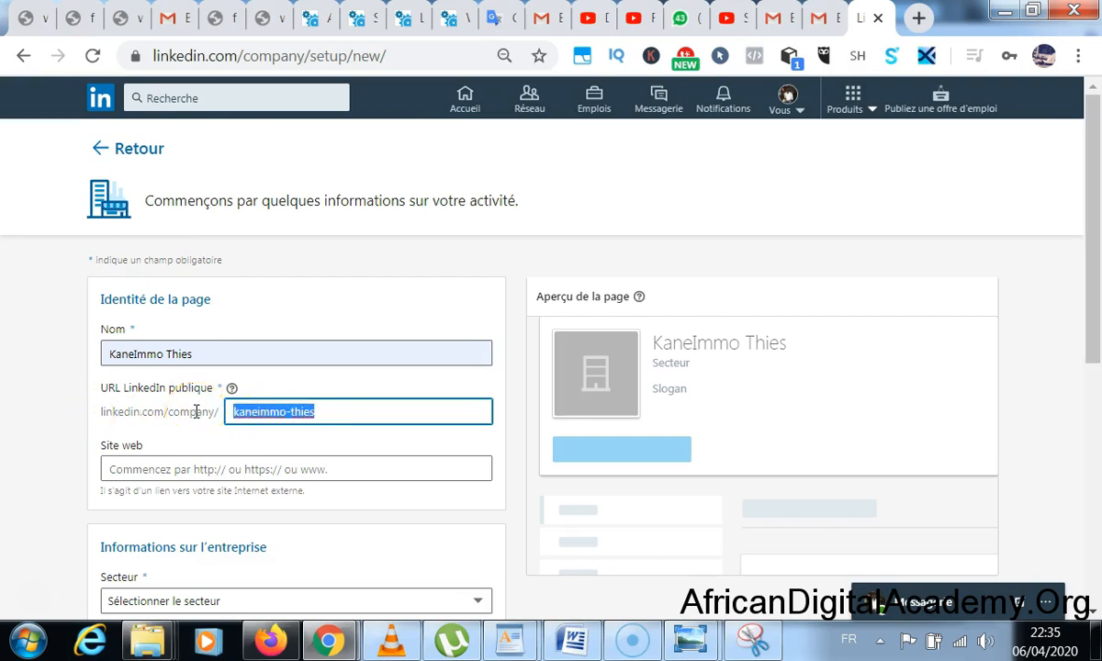
left_click(292, 407)
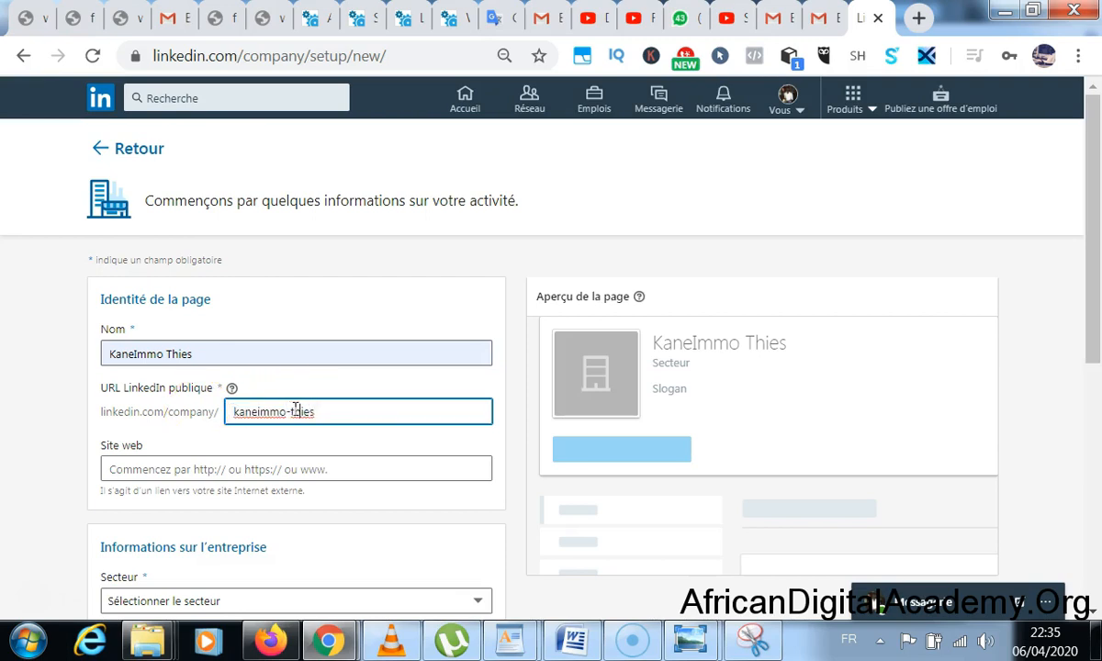
left_click(292, 410)
key("BackSpace")
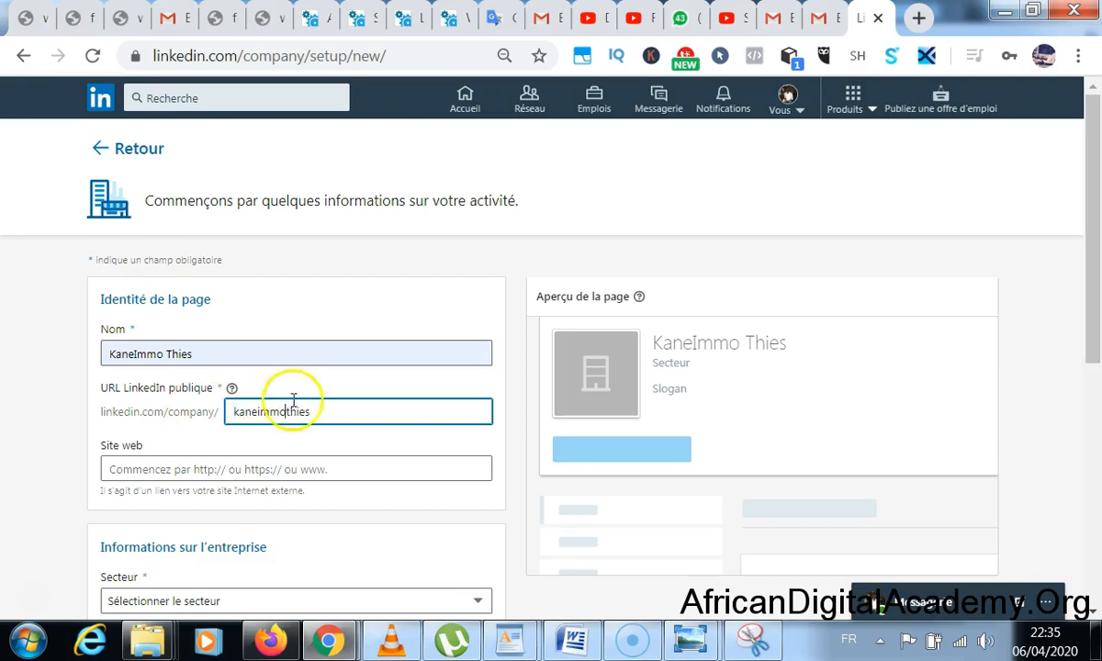
scroll(296, 368, "down", 3)
- Set the company's sector to Immobilier
scroll(291, 275, "down", 2)
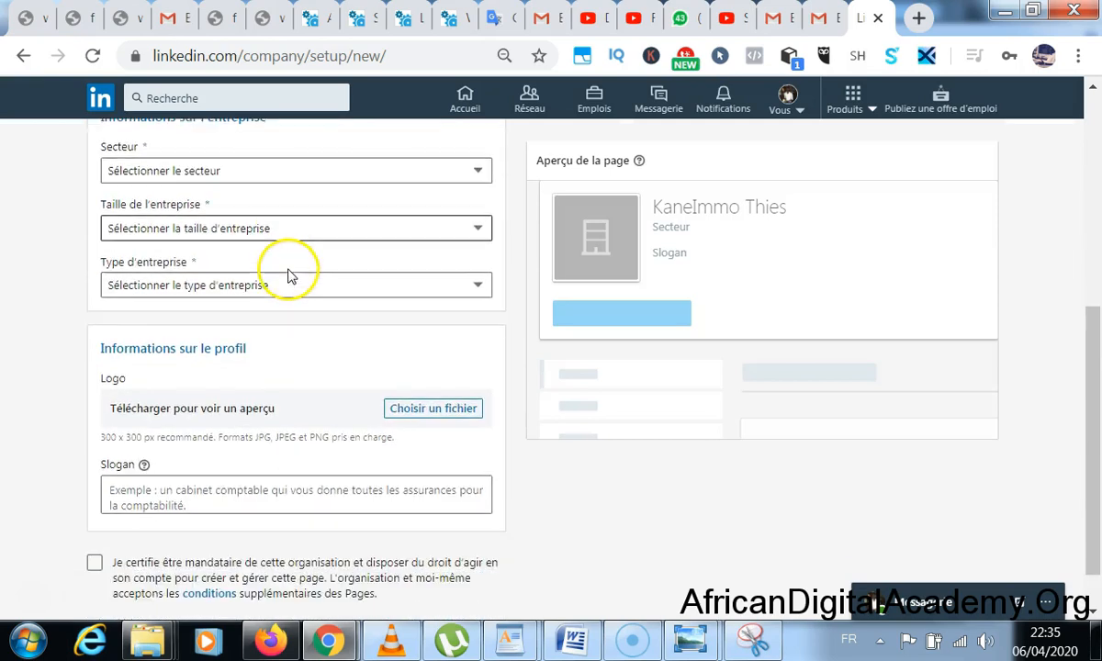
scroll(288, 255, "up", 1)
left_click(260, 282)
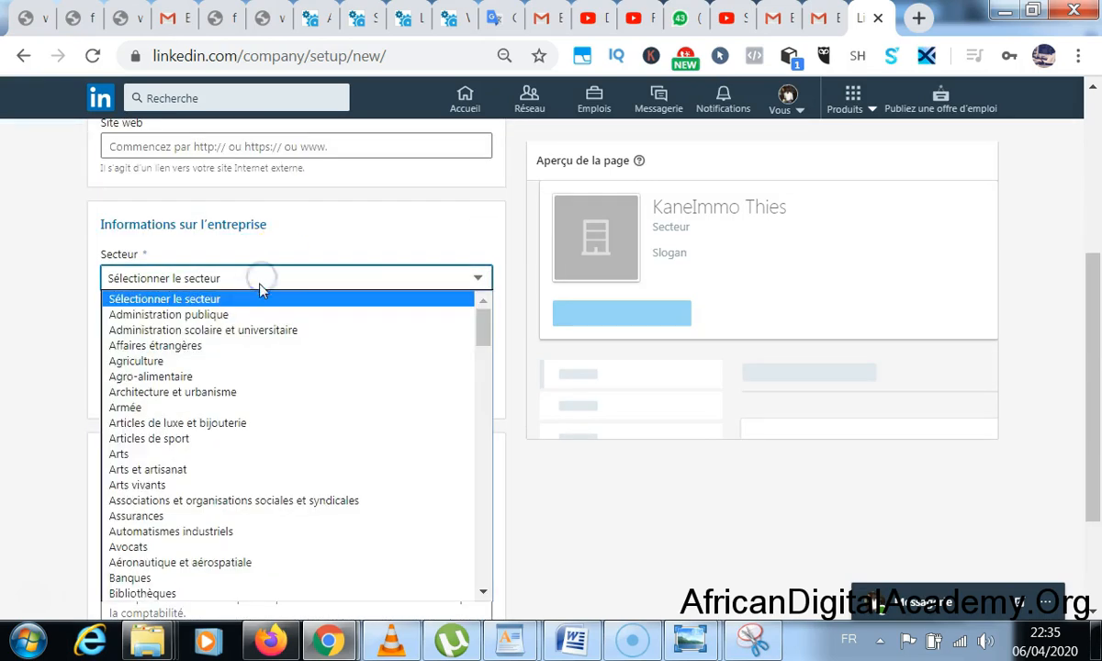
scroll(245, 381, "down", 6)
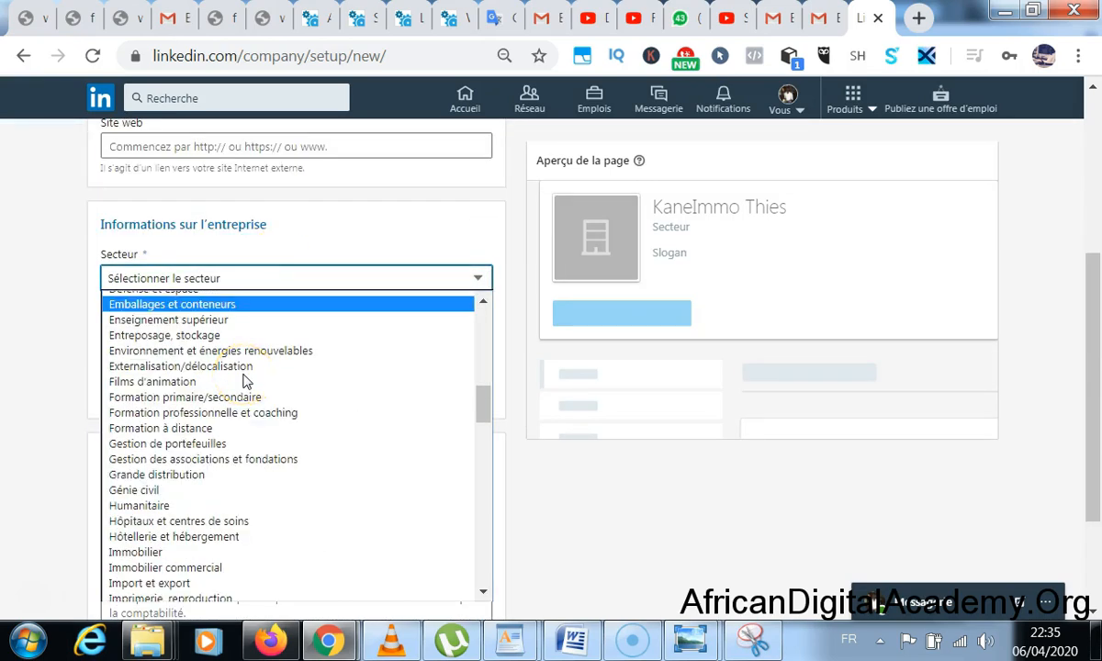
scroll(245, 381, "down", 7)
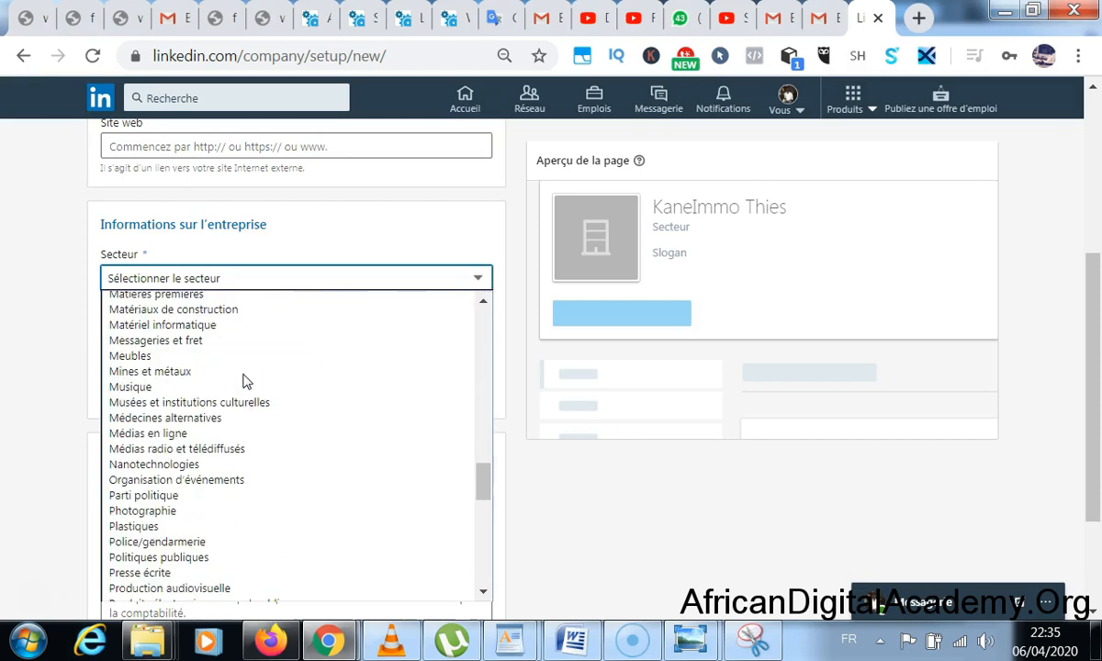
scroll(245, 381, "up", 2)
scroll(246, 381, "up", 2)
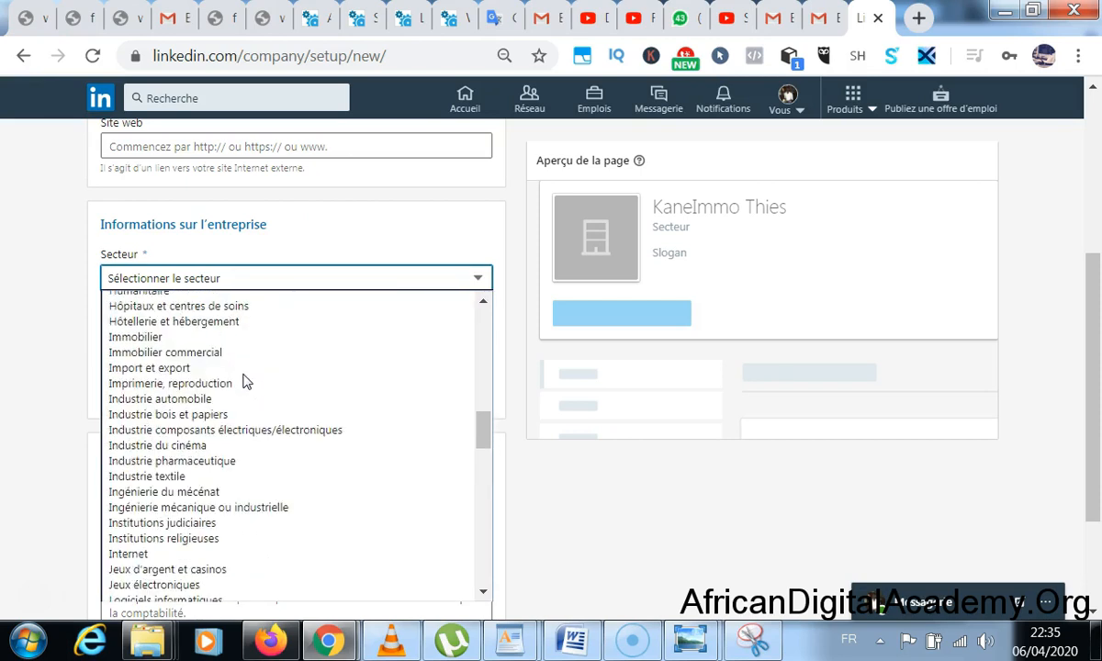
left_click(148, 337)
- Set company size to 2 - 10 employés and type to Société de personnes (associés)
left_click(161, 336)
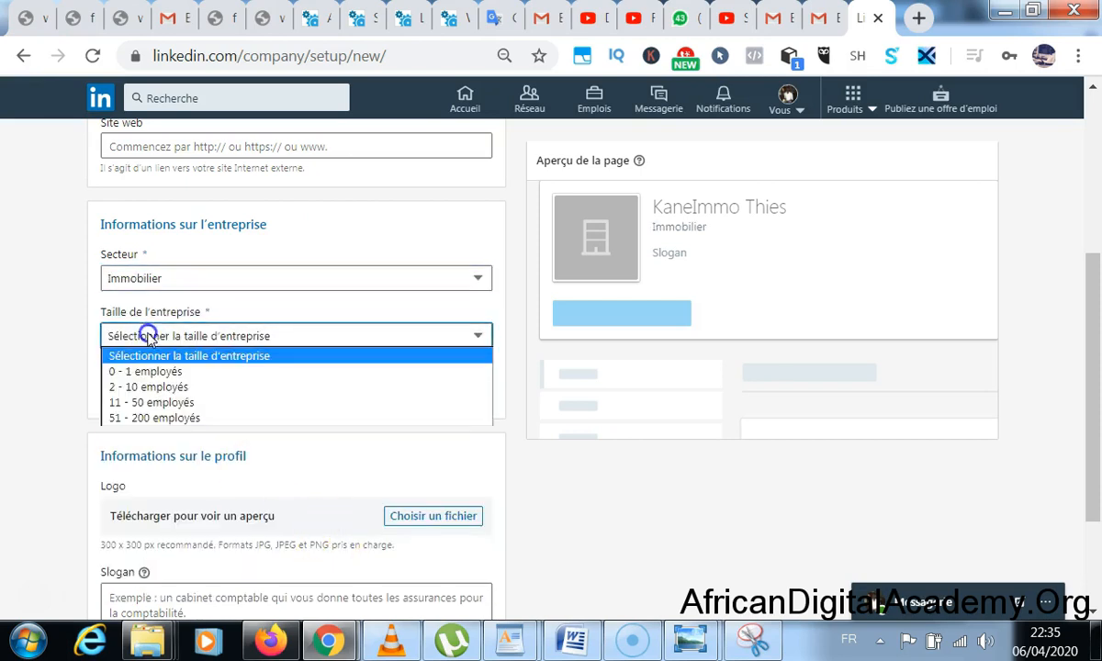
left_click(161, 387)
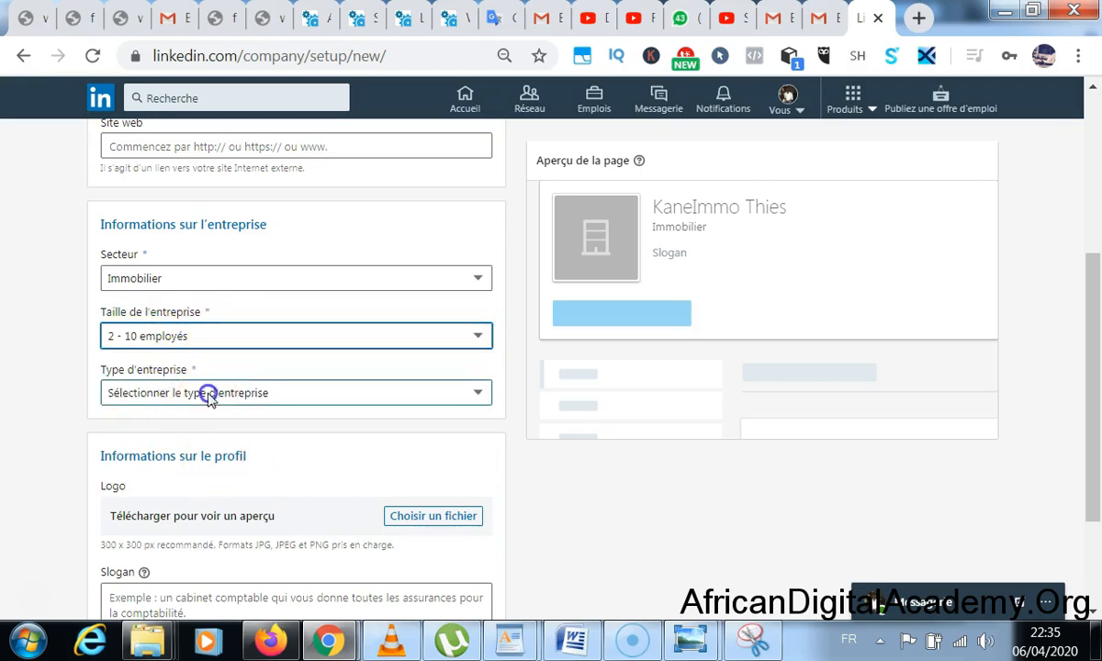
left_click(209, 393)
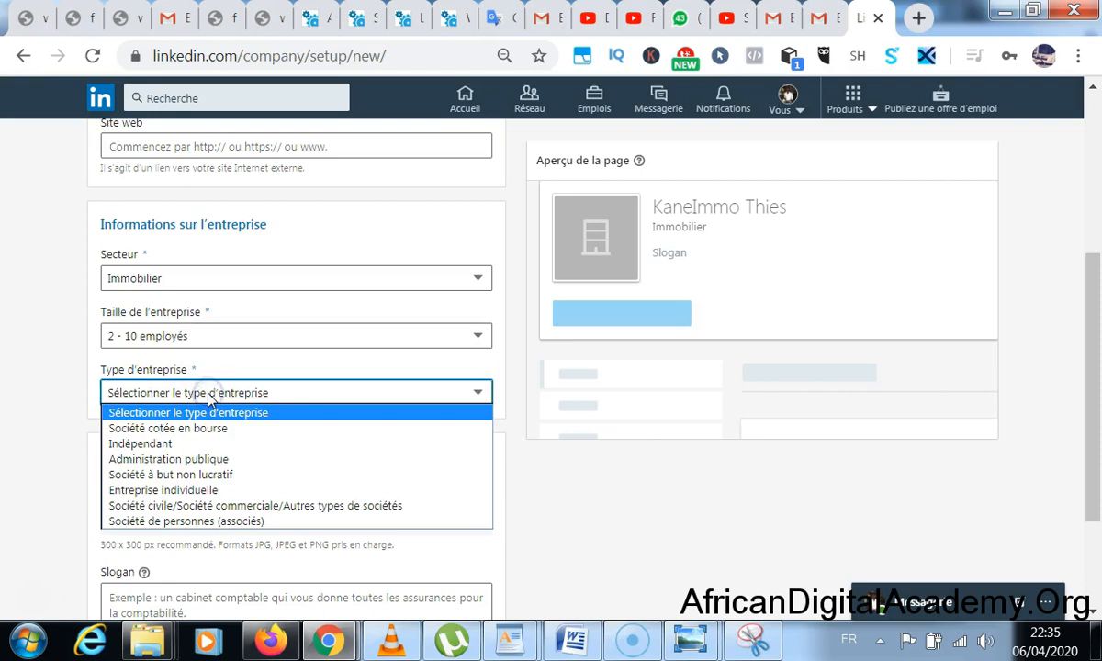
left_click(218, 522)
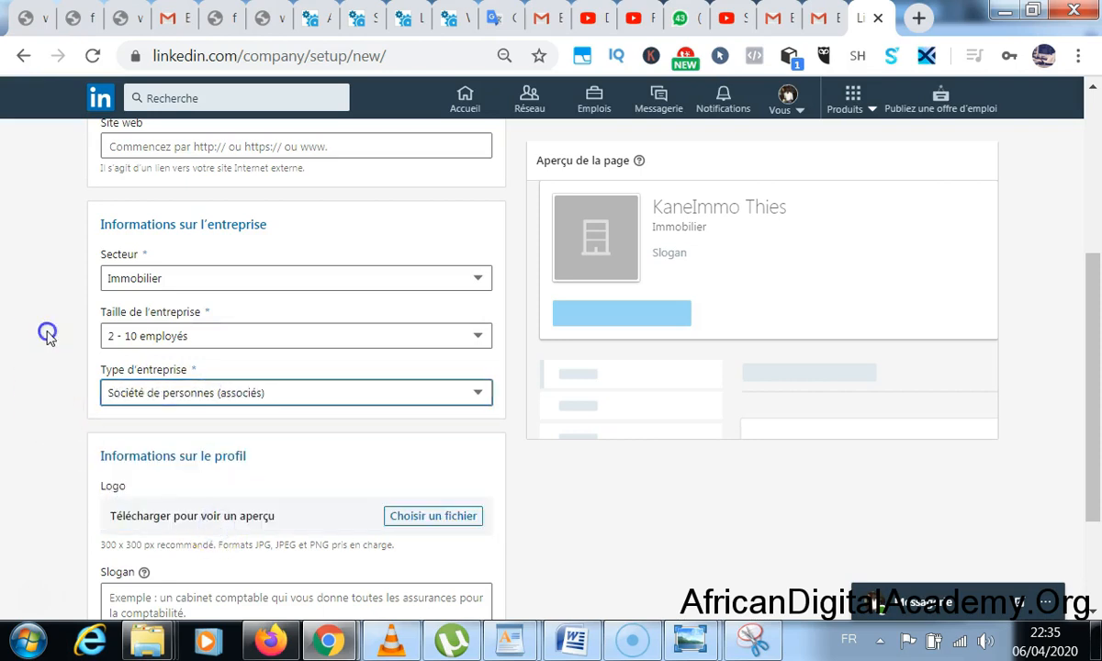
scroll(48, 335, "down", 1)
scroll(48, 335, "down", 2)
left_click(422, 358)
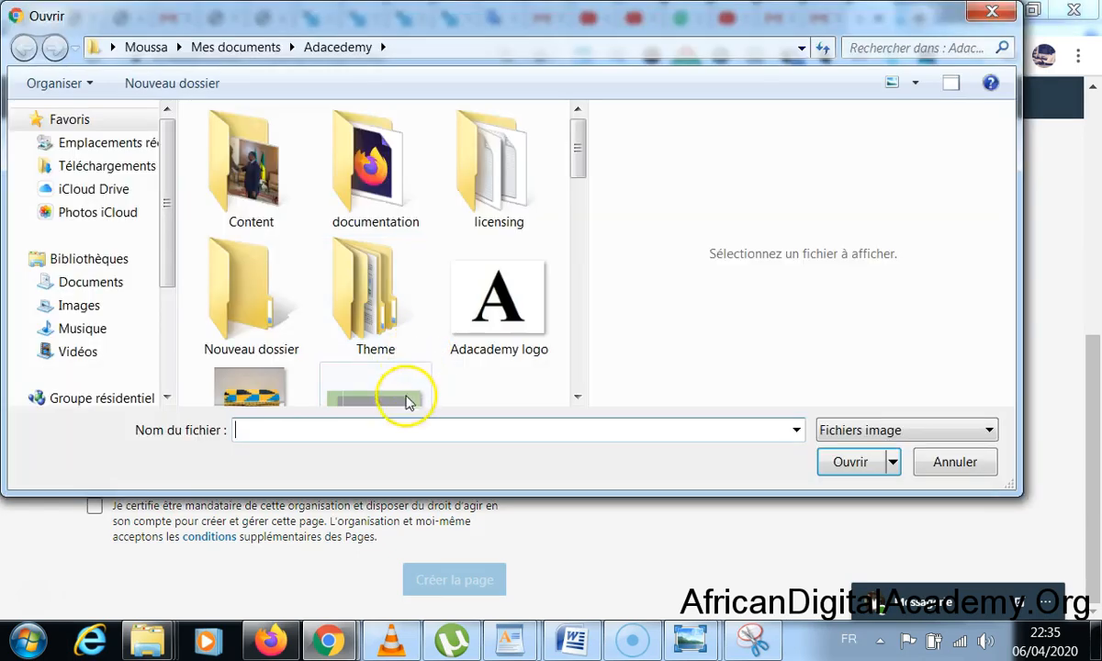
- Upload logo-kane.jpg as the page logo
left_click(396, 432)
type("kan")
key("BackSpace")
key("BackSpace")
key("BackSpace")
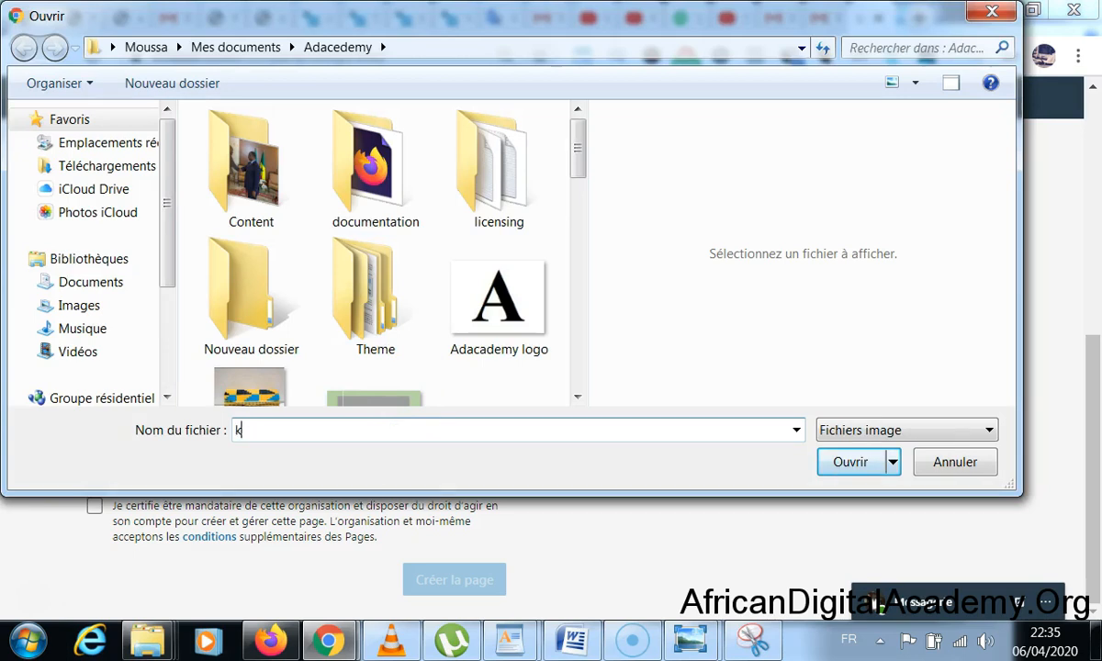
type("logo")
key("Down")
key("Return")
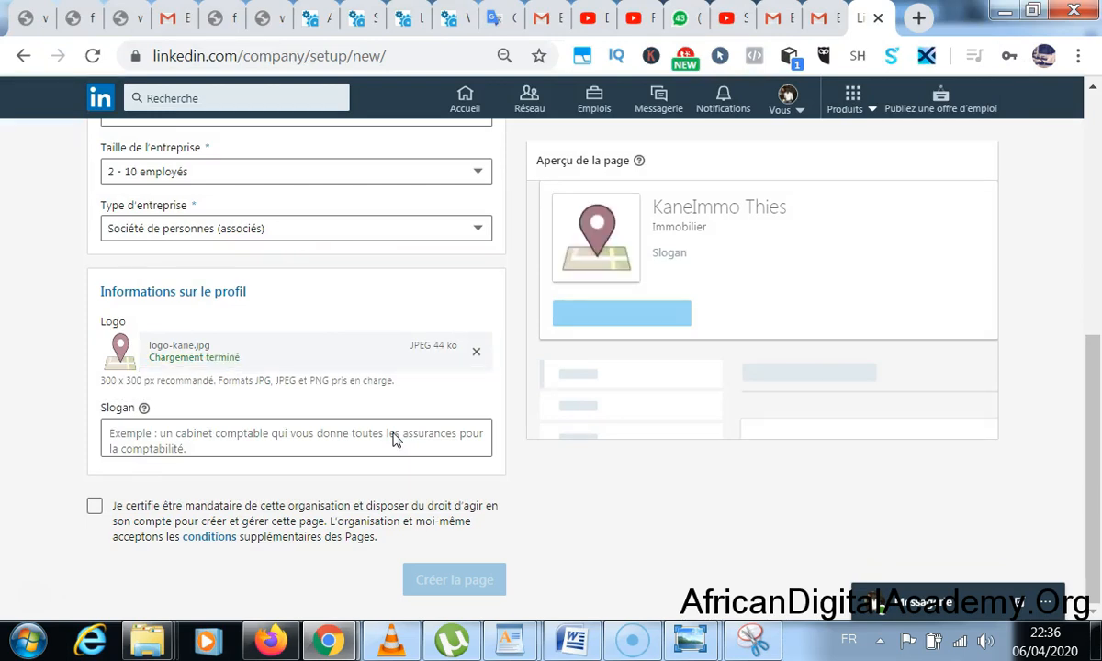
- Enter the slogan 'Bienvenue à Thies.', certify authority, and create the page
left_click(357, 439)
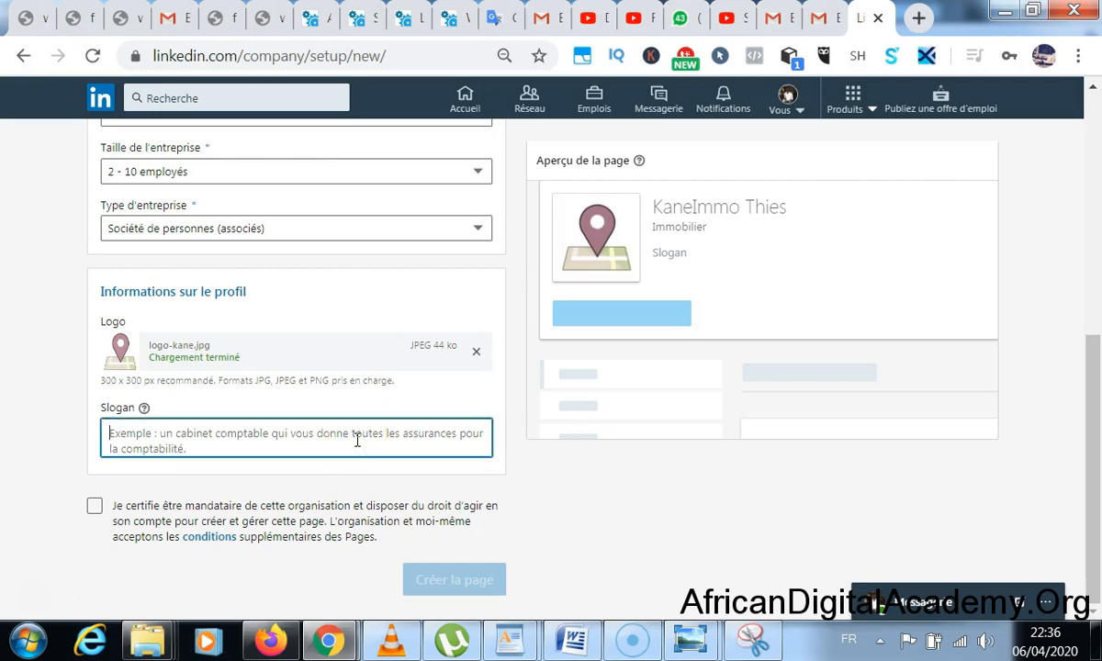
type("B")
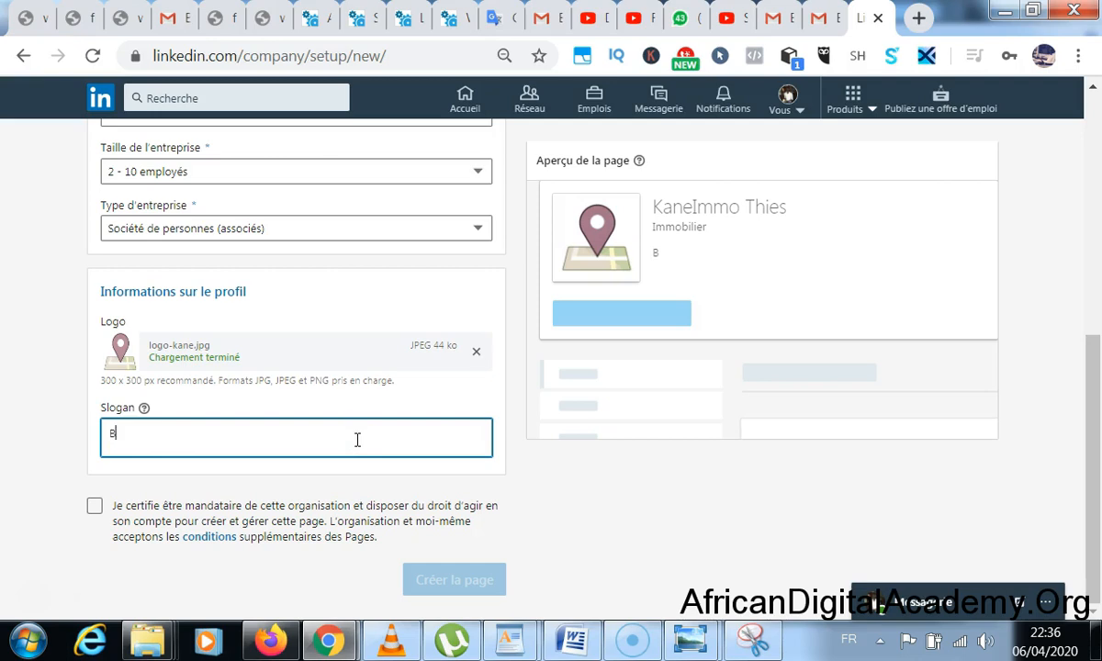
type("ienvenue ")
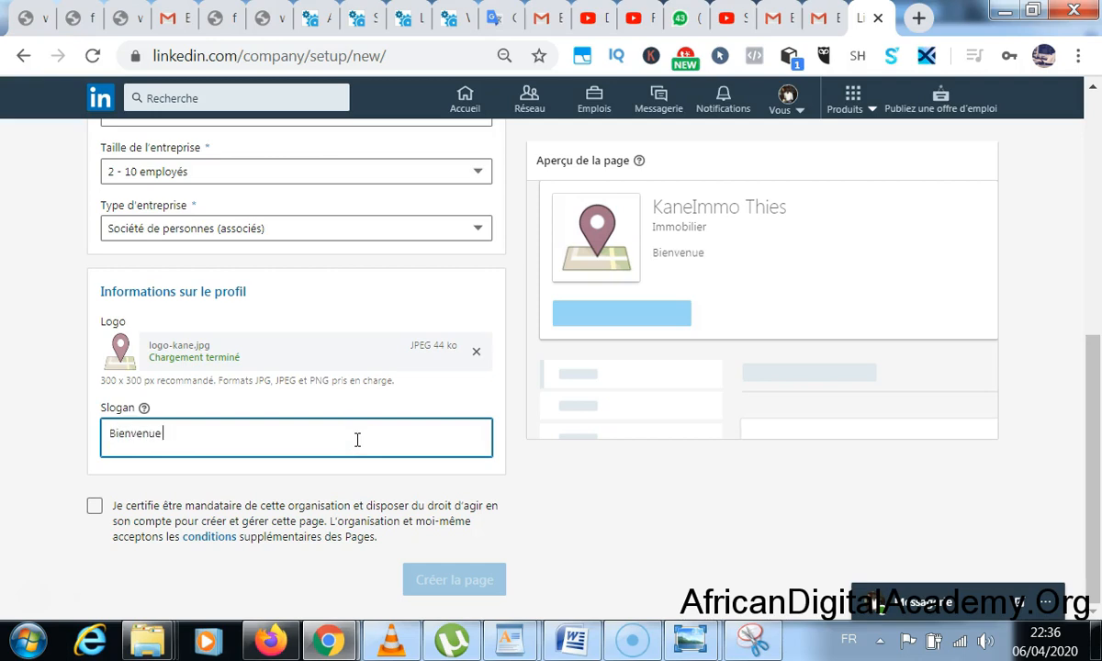
type("chez nou")
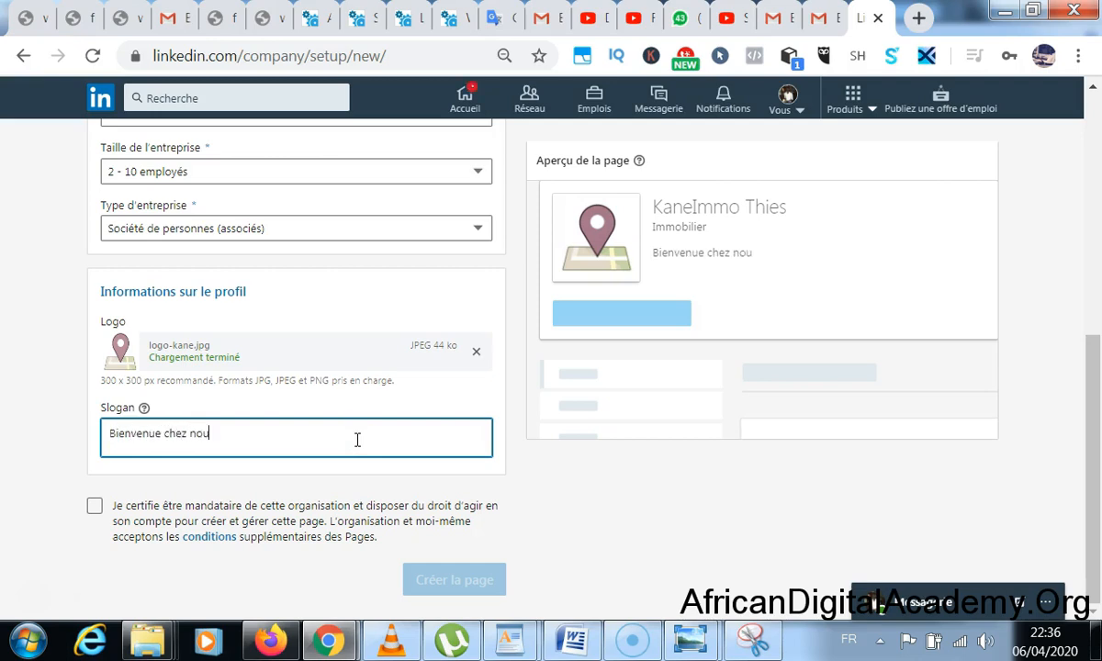
type("s à Thie")
key("BackSpace")
key("BackSpace")
key("BackSpace")
key("BackSpace")
key("BackSpace")
key("BackSpace")
key("BackSpace")
key("BackSpace")
key("BackSpace")
key("BackSpace")
key("BackSpace")
key("BackSpace")
key("BackSpace")
key("BackSpace")
key("BackSpace")
key("BackSpace")
key("BackSpace")
type("à Thie")
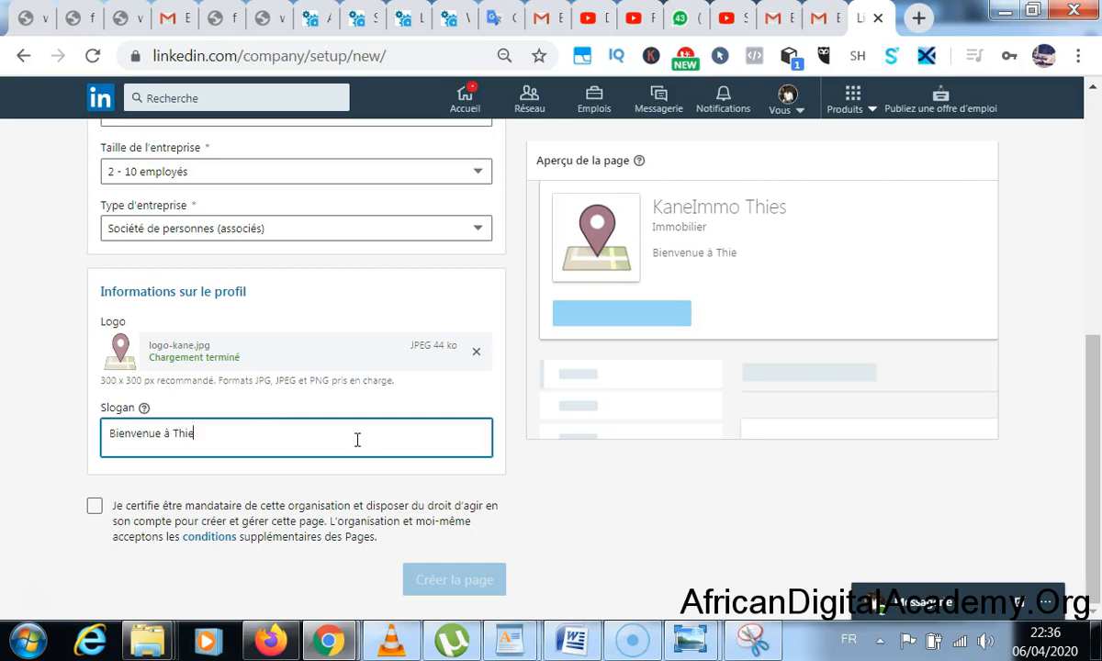
type("s.")
left_click(26, 347)
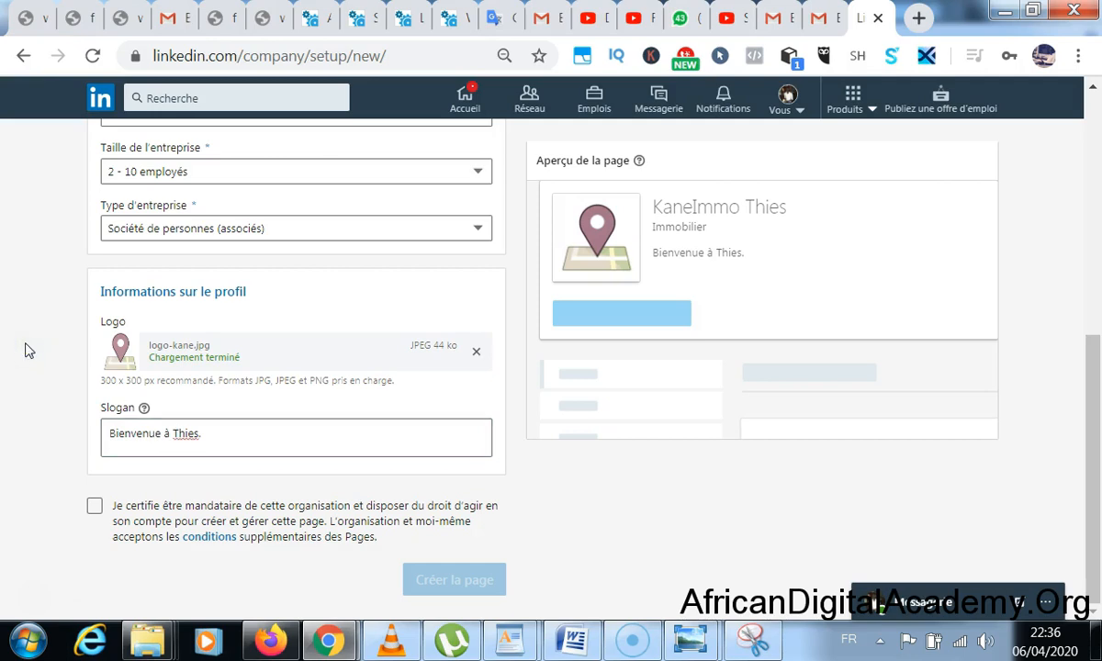
left_click(93, 510)
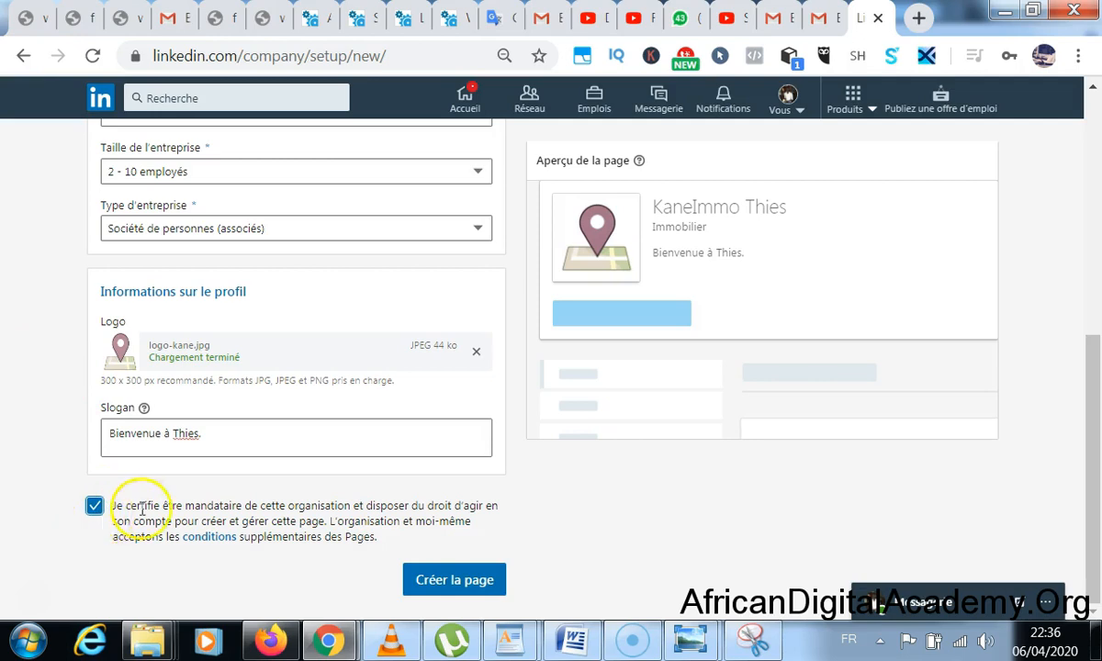
left_click(452, 582)
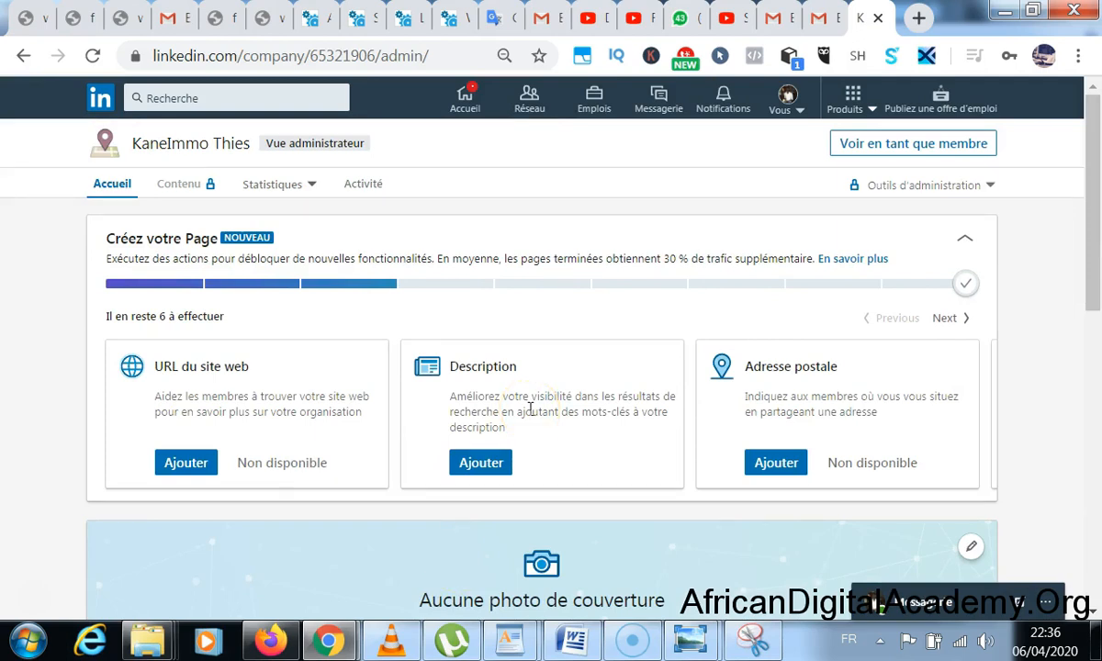
- Scroll through the KaneImmo Thies admin view, then open the page's description editor
scroll(530, 409, "down", 5)
scroll(530, 413, "up", 6)
scroll(530, 413, "down", 7)
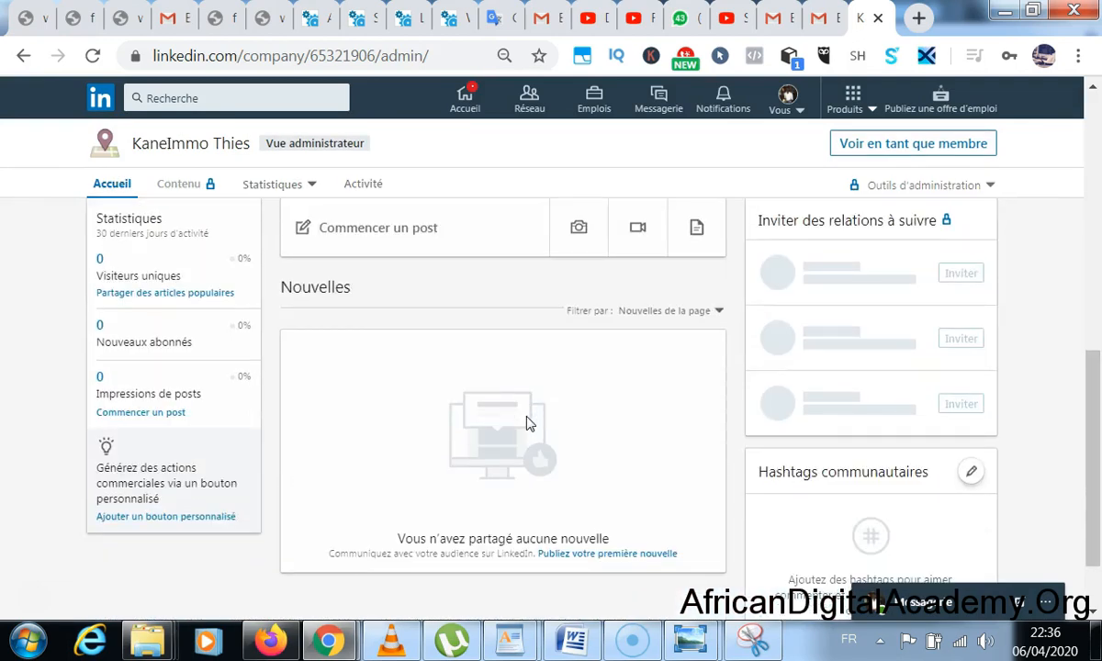
scroll(530, 418, "up", 2)
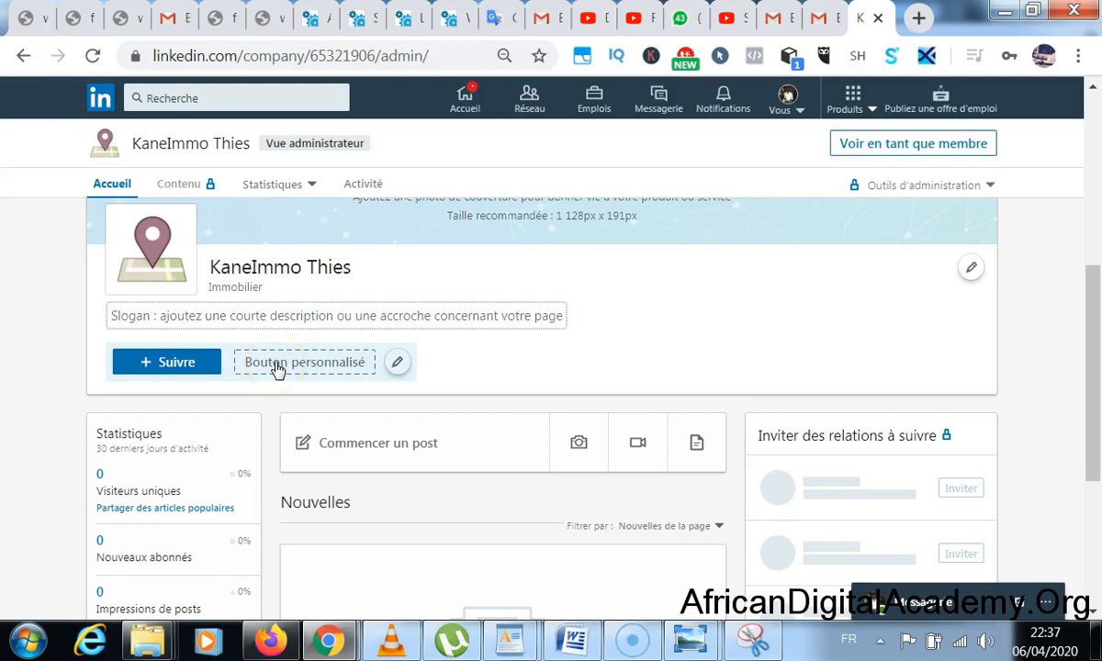
scroll(278, 368, "up", 4)
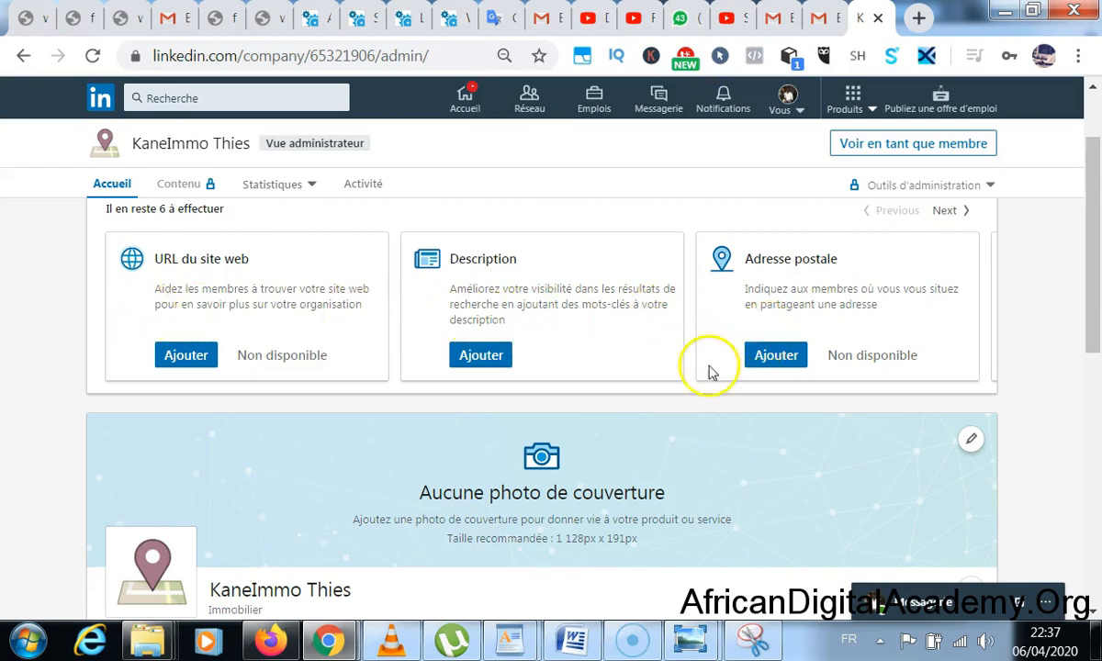
scroll(398, 367, "down", 5)
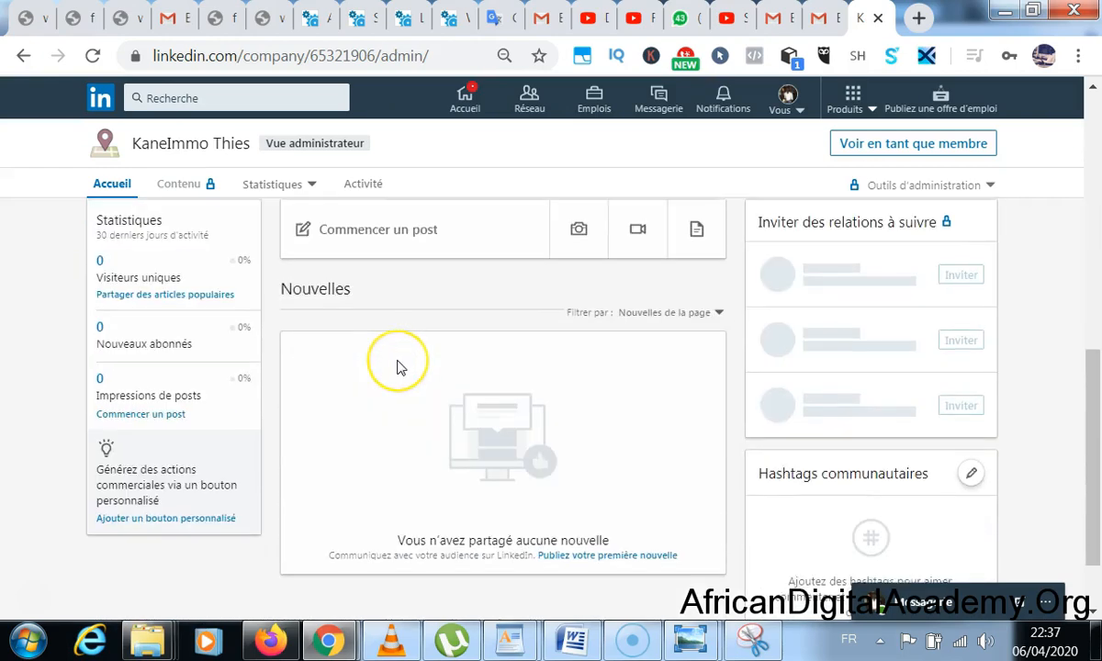
scroll(396, 367, "up", 5)
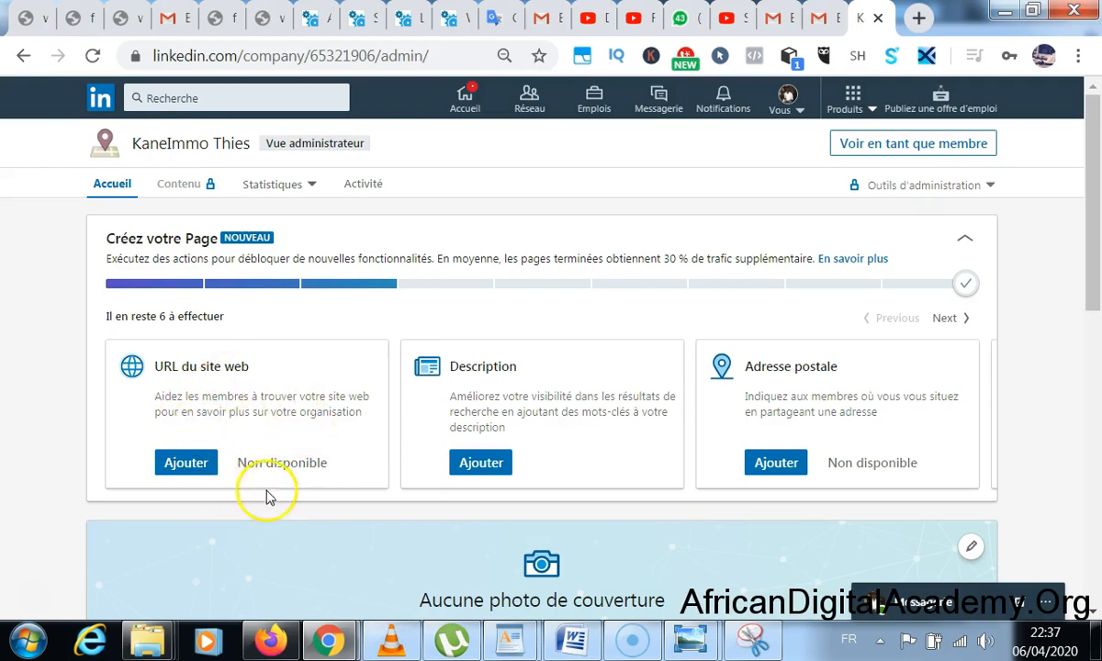
left_click(482, 463)
- Write the description about acquiring real estate in Thies, with its advantages and drawbacks
left_click(475, 248)
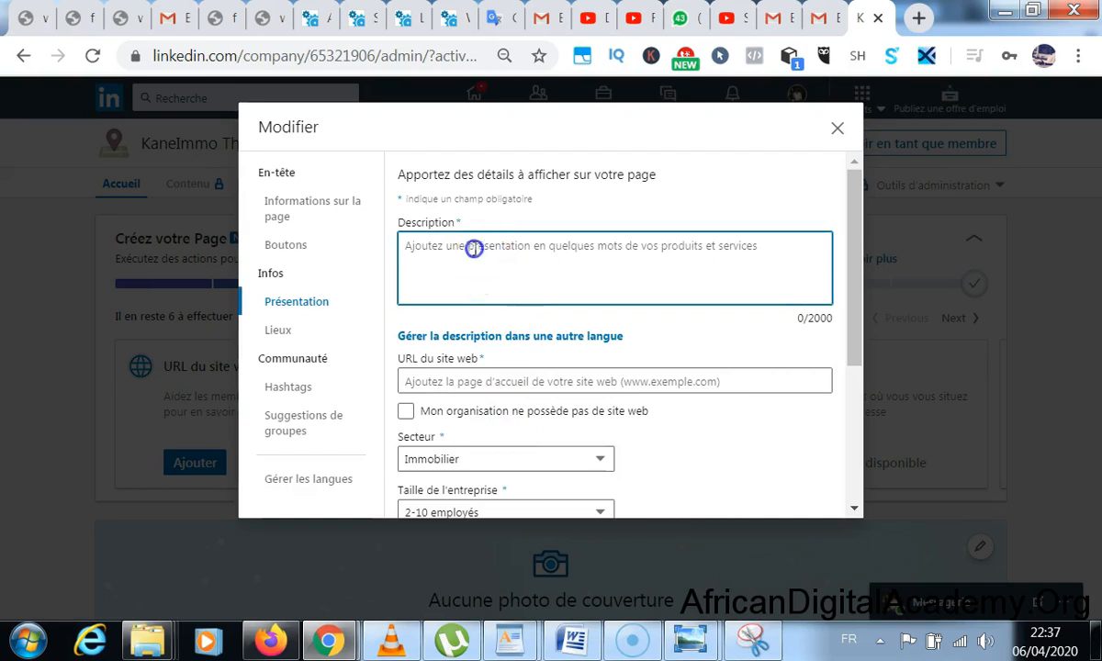
type("S")
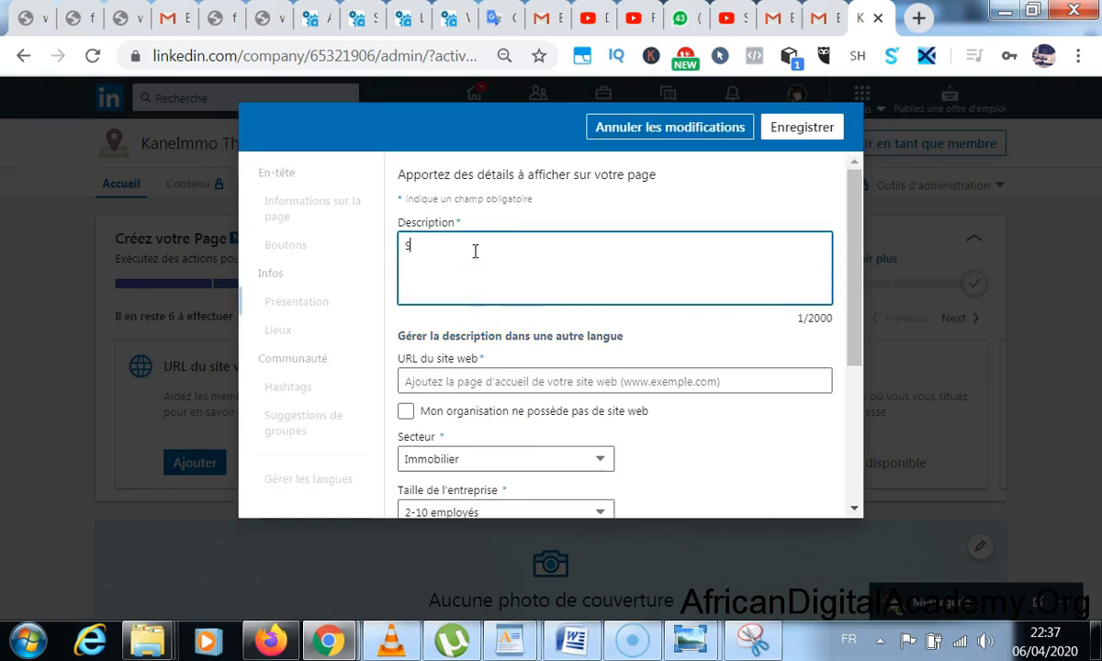
type("uivez nous po")
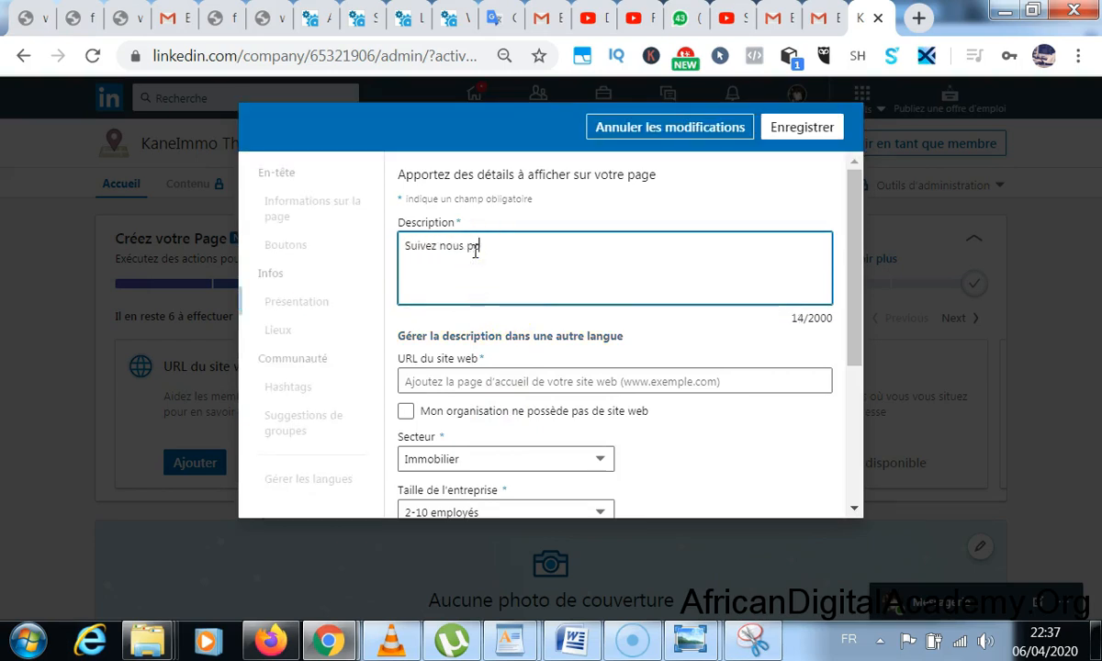
type("ur obtenir toutes les c")
key("BackSpace")
type("information s concernant l'acquisition de biens immobli")
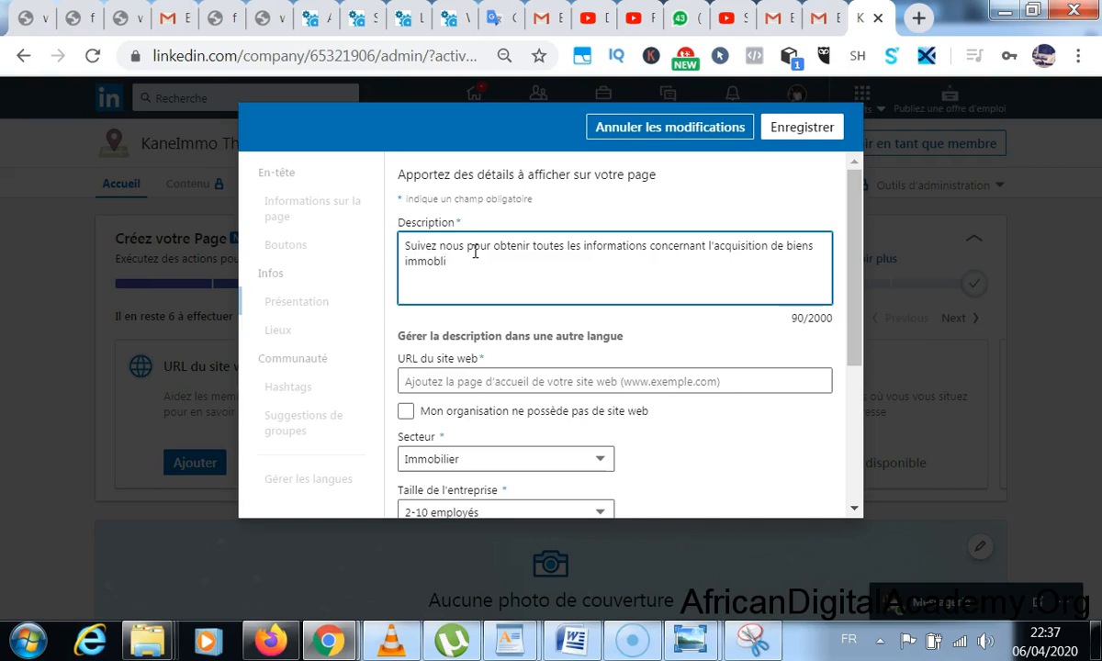
type("liers à thies. Le")
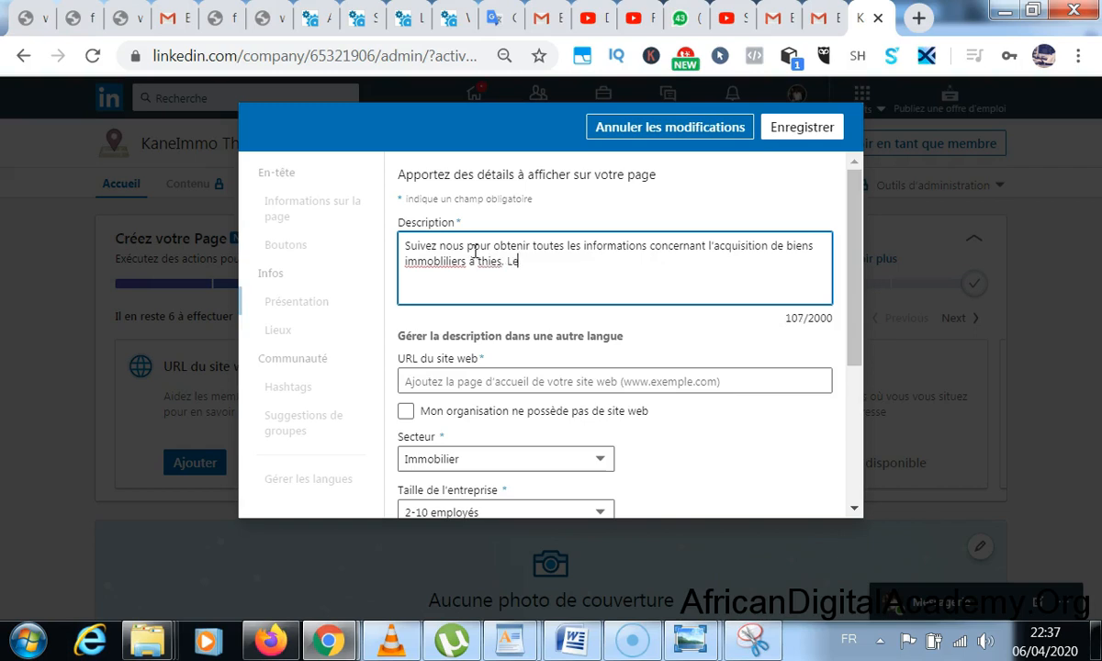
type("s avantages, les ")
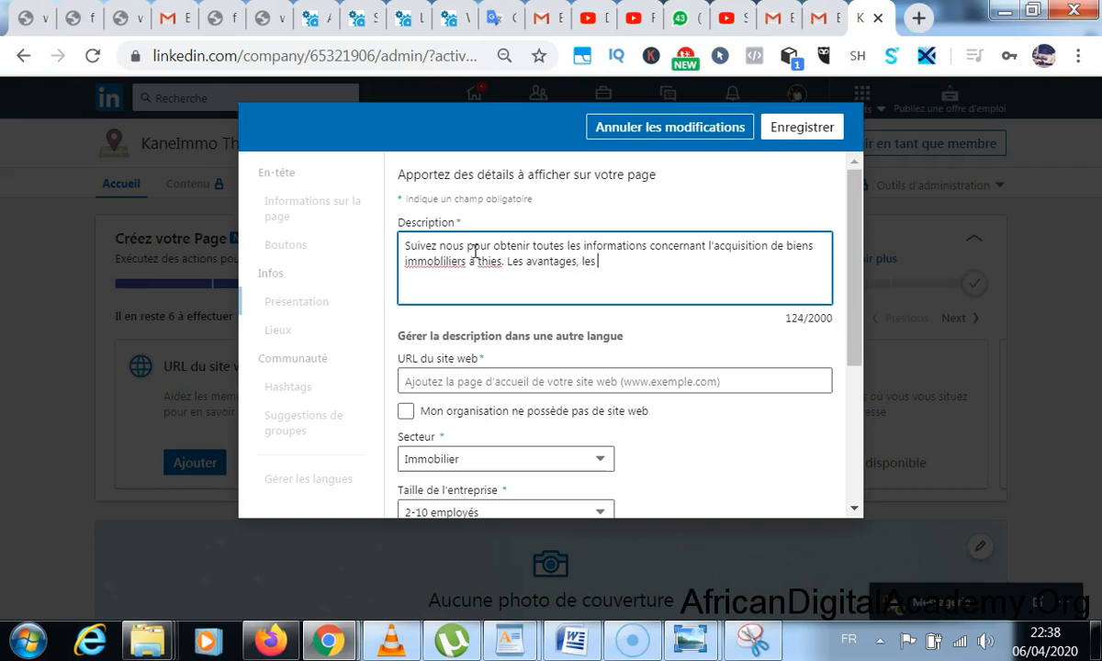
type("inconv")
type("e")
type("nients")
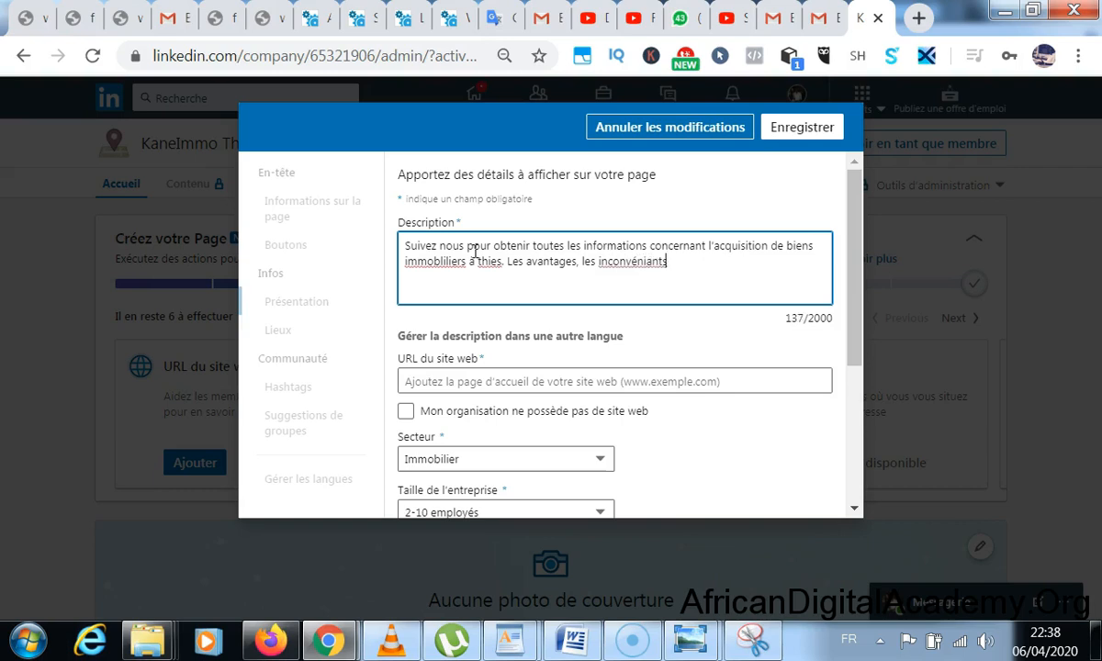
- Correct 'immobliliers' to 'immobiliers' and capitalise 'thies' to 'Thies'
left_click(458, 263)
right_click(460, 266)
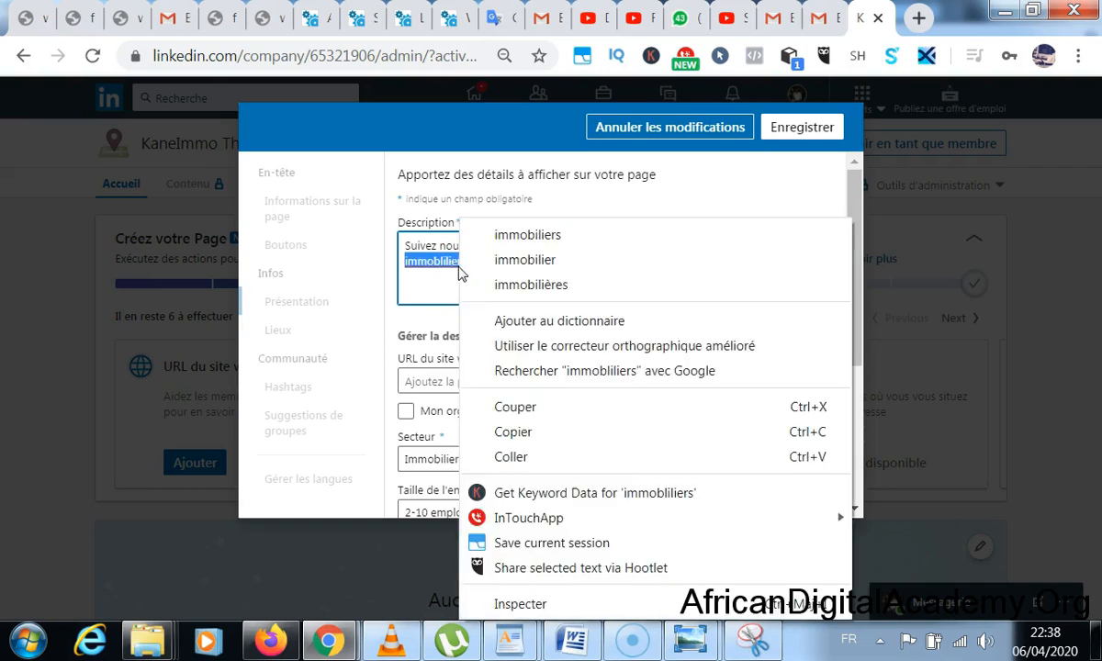
left_click(486, 236)
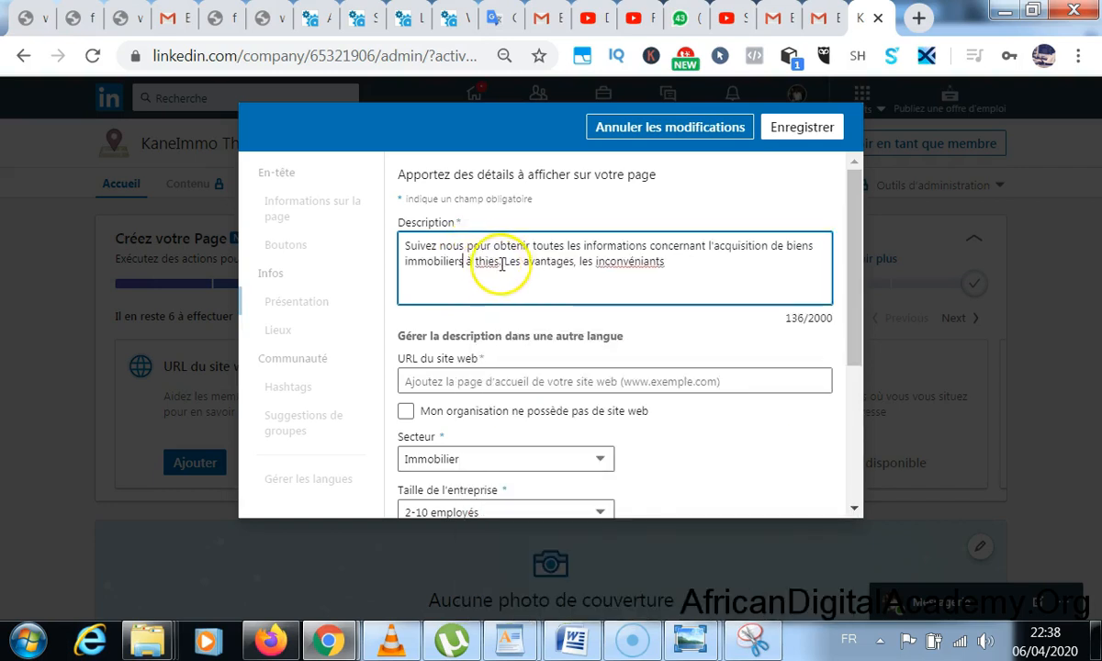
left_click(482, 260)
key("BackSpace")
type("T")
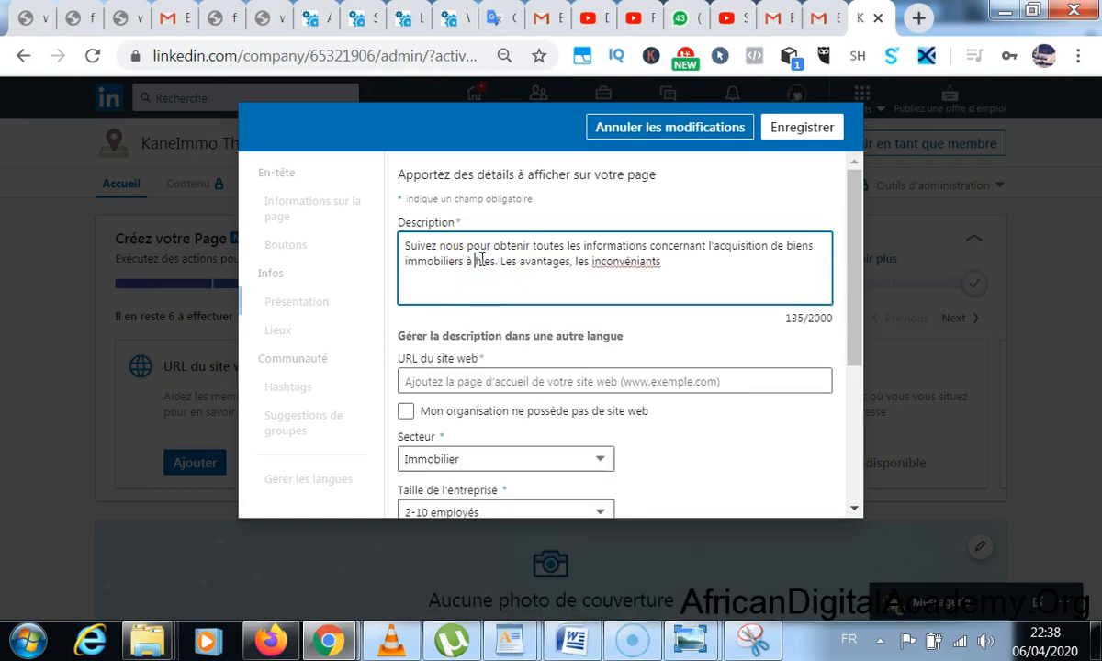
double_click(482, 260)
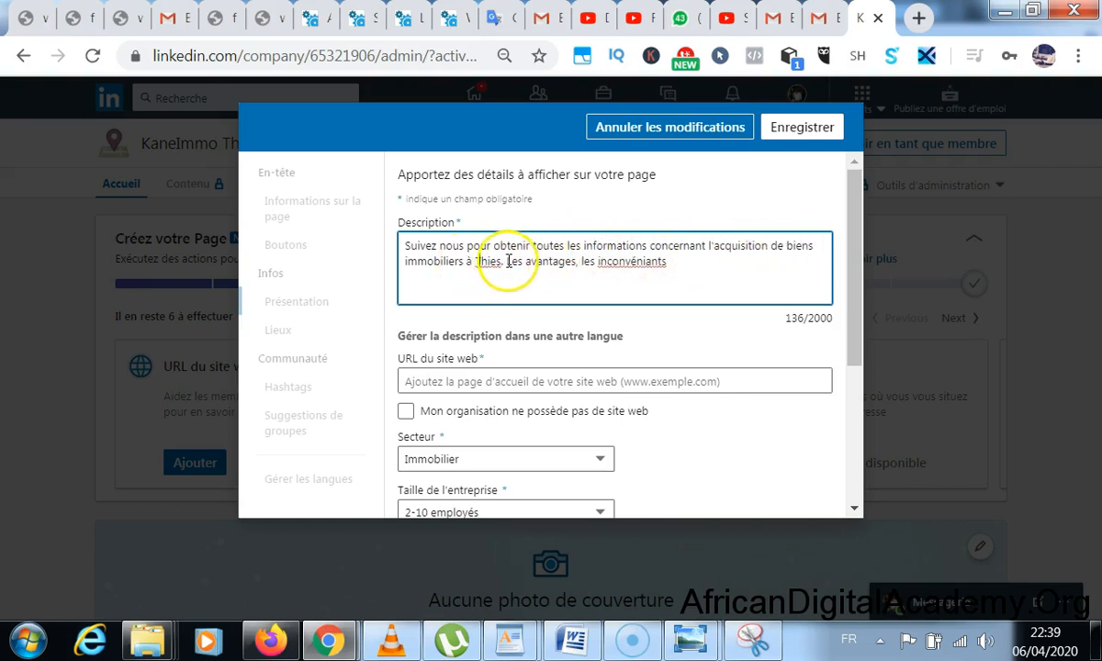
- Append 'et secrets.' and replace 'inconvéniants' with 'bonnes pratiques' in the description
left_click(668, 262)
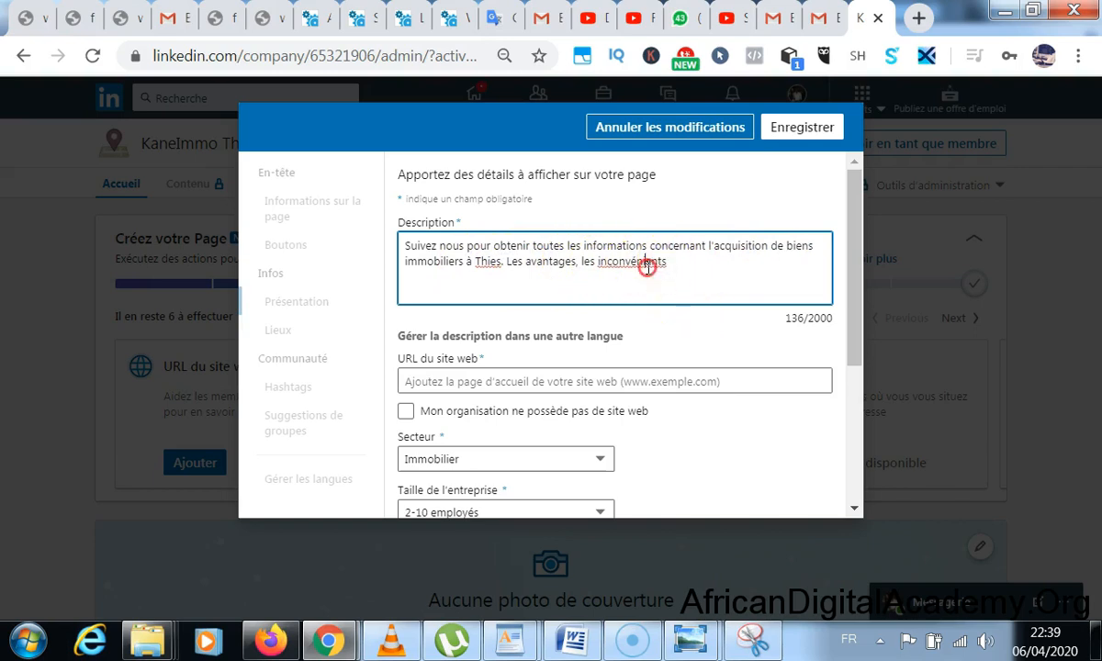
right_click(648, 266)
left_click(684, 235)
type("et.secrets.")
left_click(657, 265)
left_click_drag(657, 266, 597, 264)
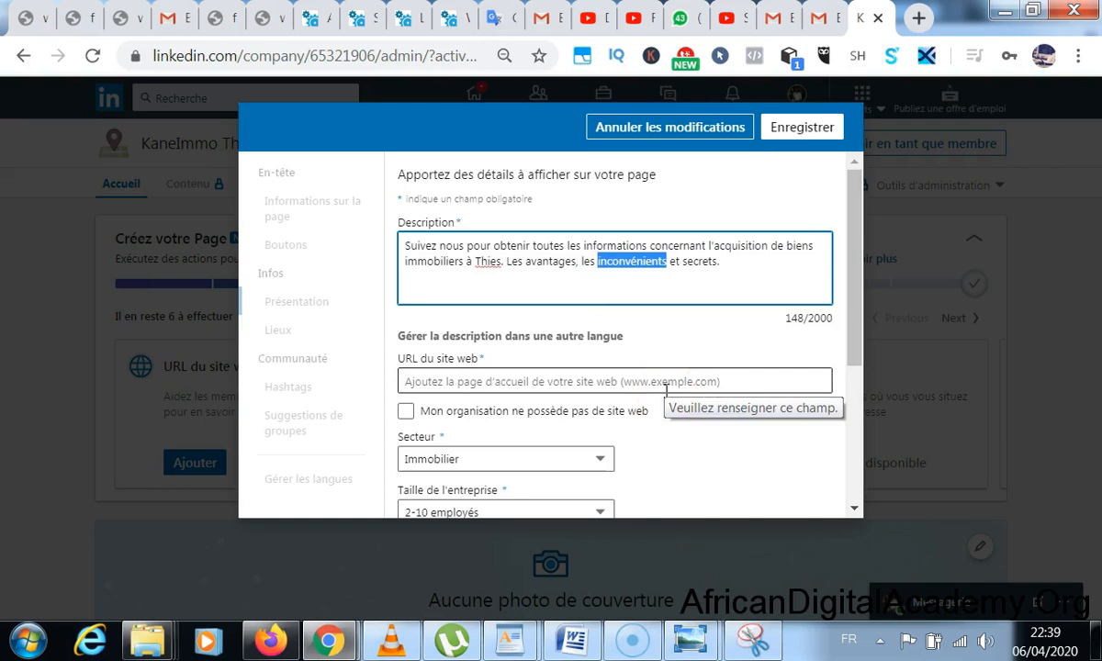
type("bo")
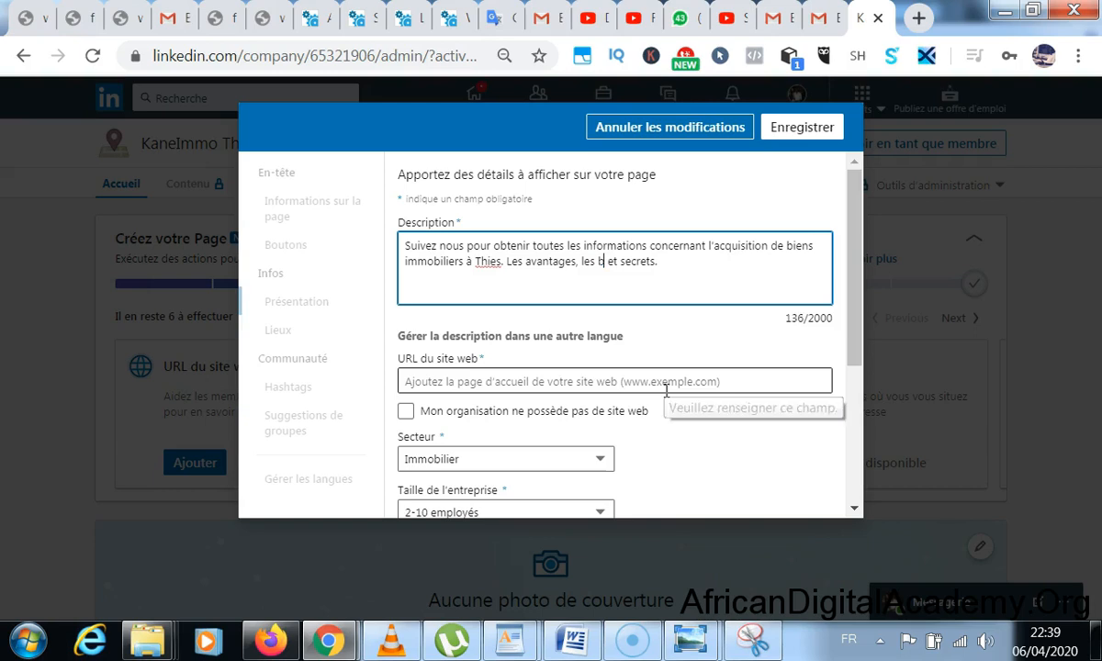
type("nnes pra")
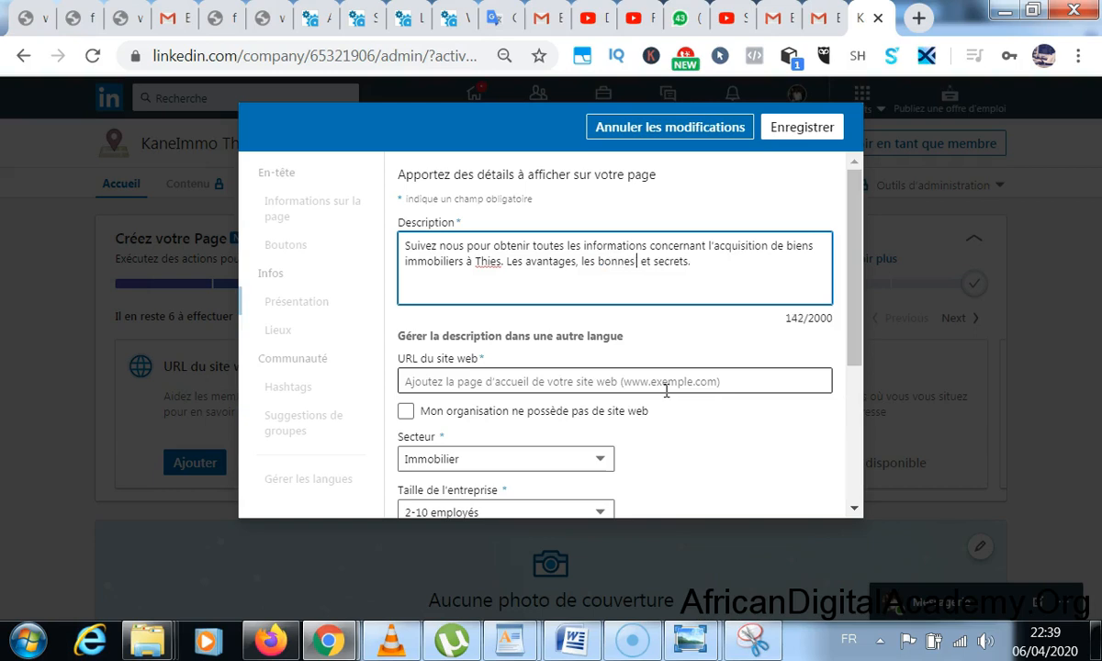
type("tiques")
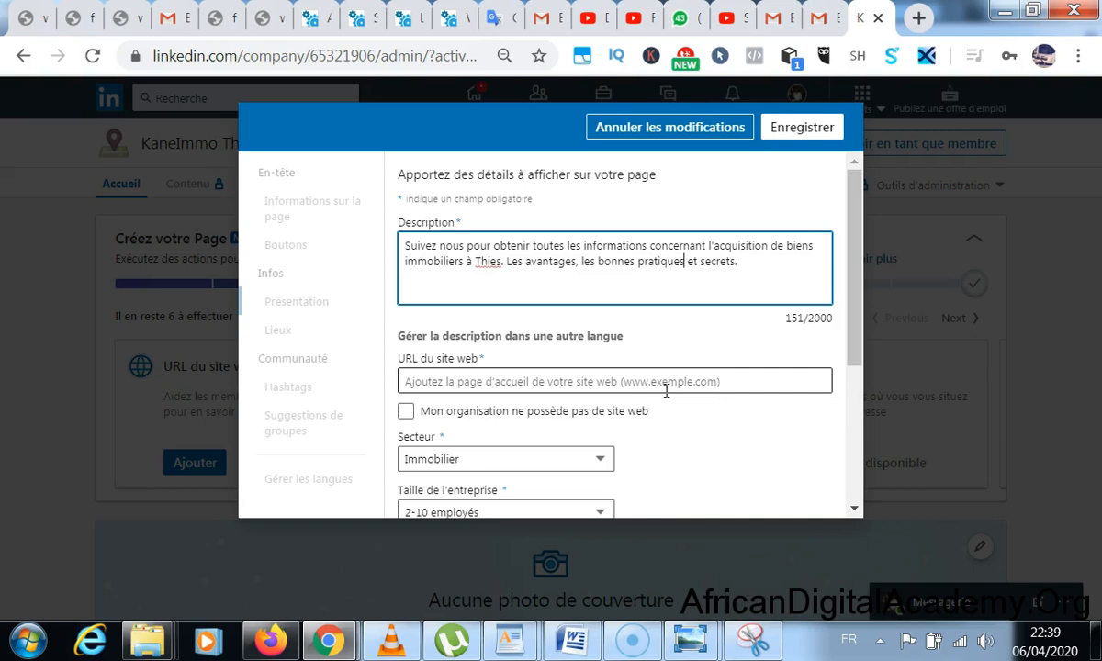
scroll(510, 345, "down", 1)
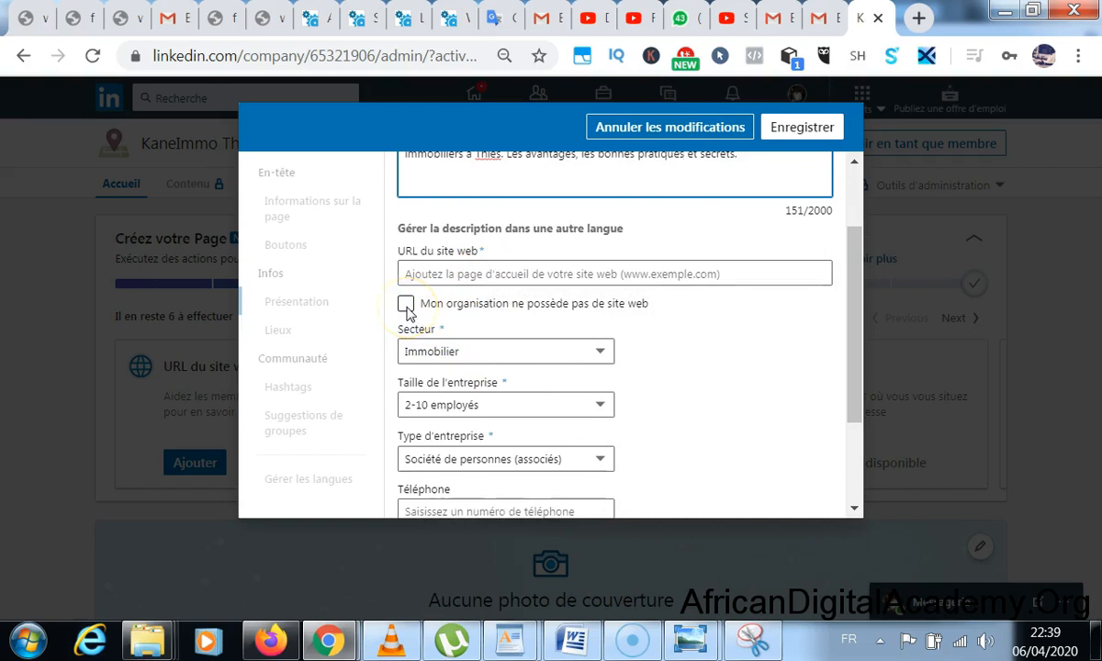
- Clear the Téléphone field so the phone number stays empty
scroll(439, 307, "down", 2)
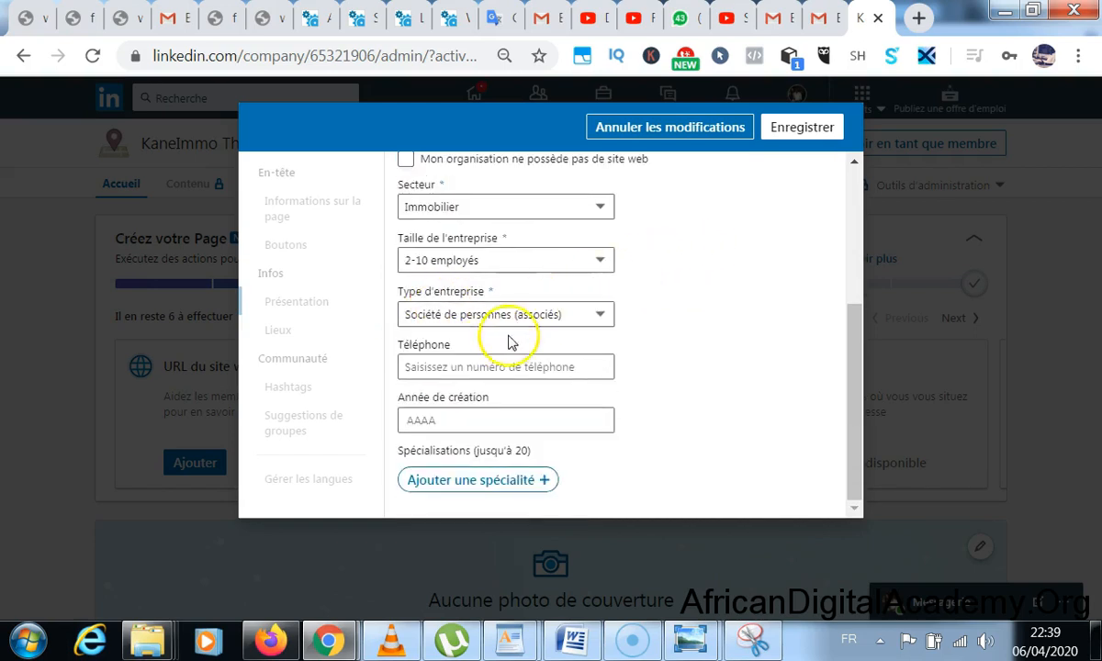
left_click(497, 369)
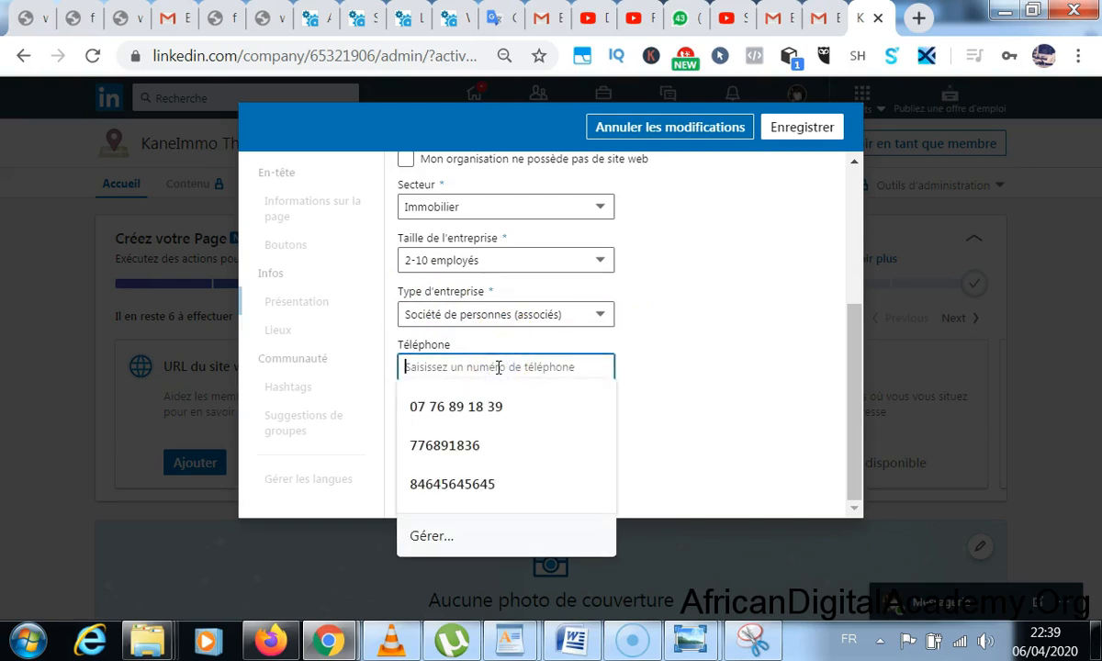
left_click(449, 446)
left_click(447, 419)
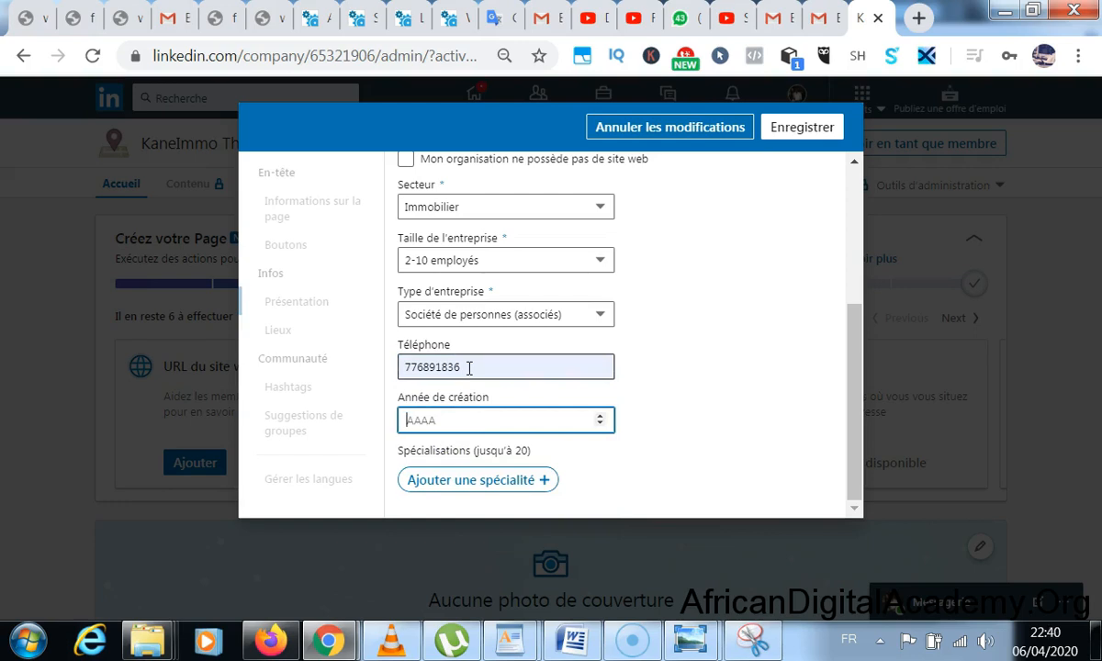
left_click(468, 367)
left_click_drag(470, 368, 387, 370)
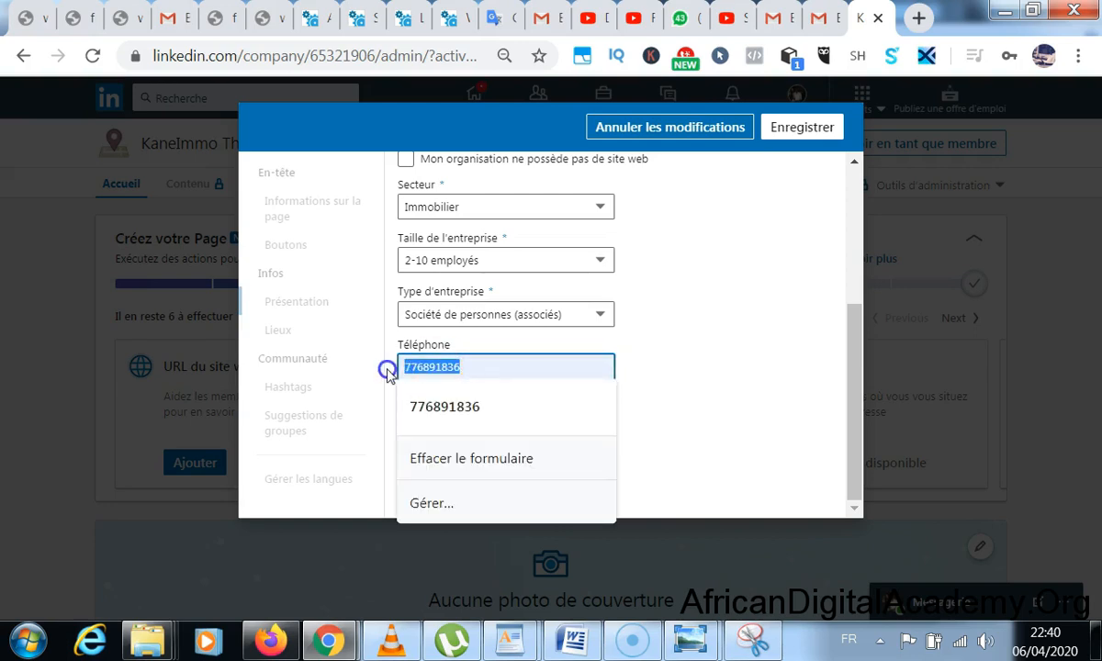
key("BackSpace")
- Tick 'Mon organisation ne possède pas de site web' and save the overview details
scroll(496, 274, "up", 3)
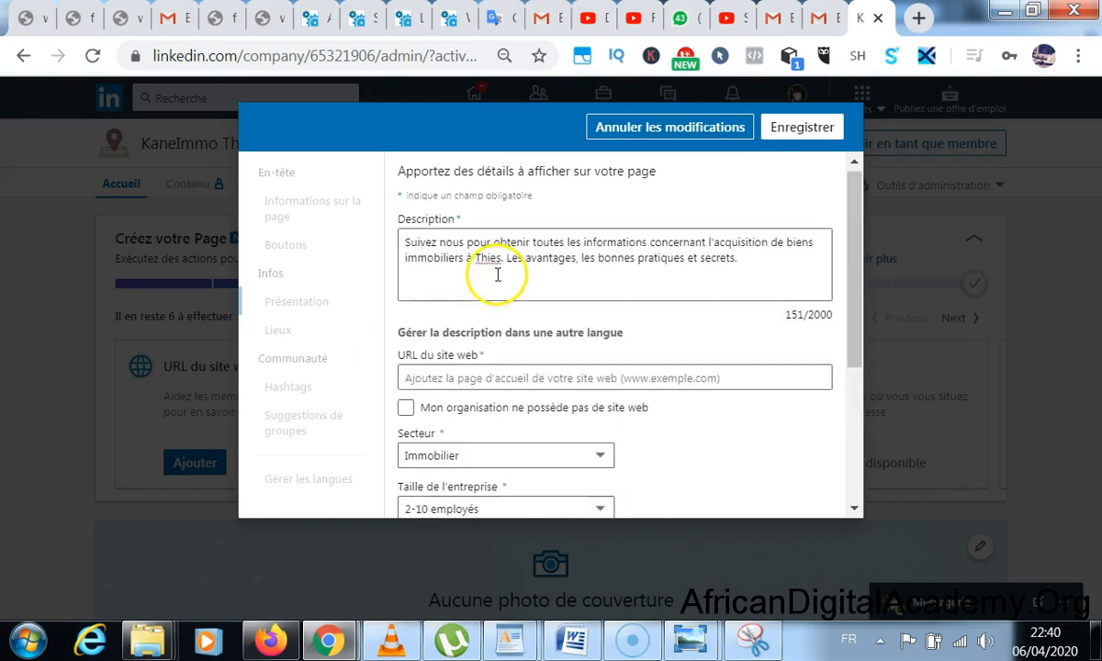
left_click(793, 133)
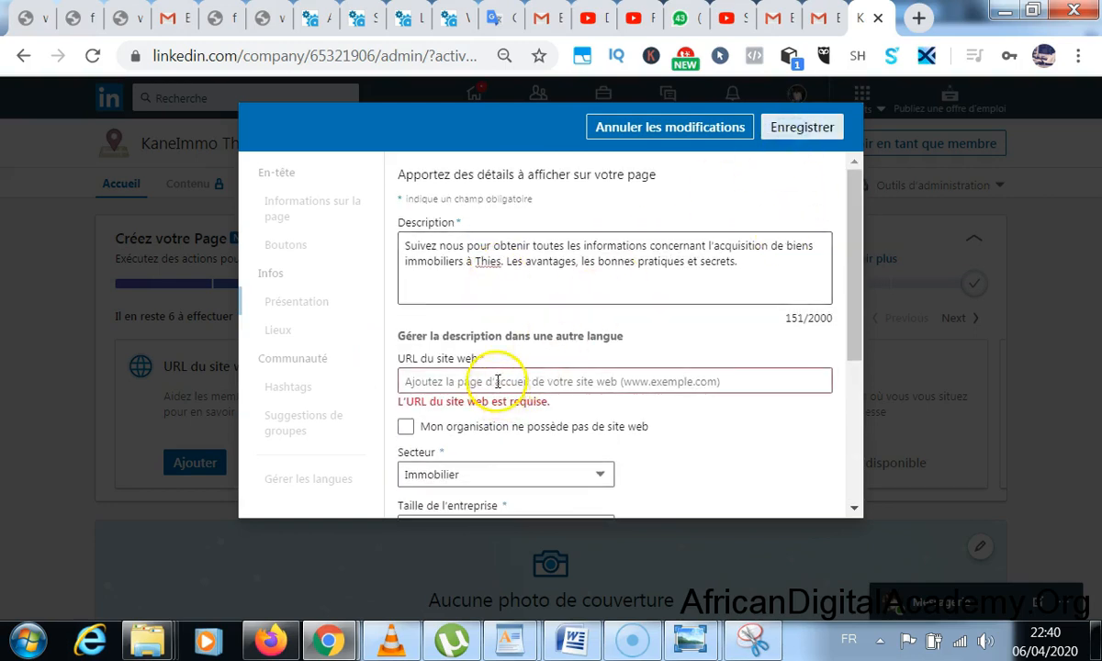
left_click(405, 426)
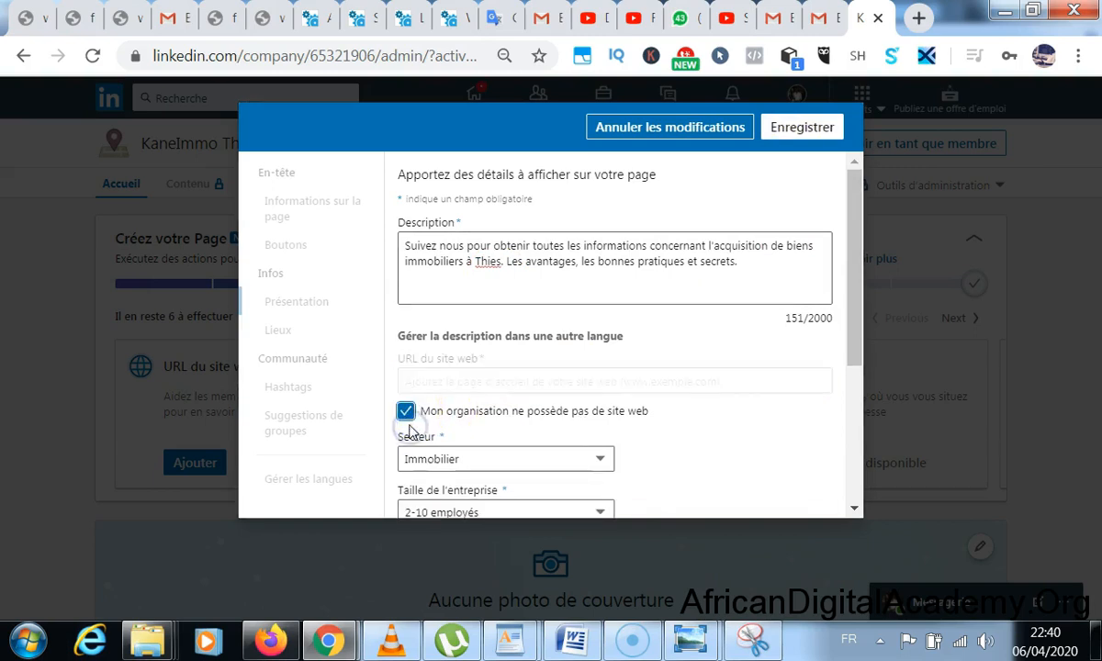
left_click(806, 127)
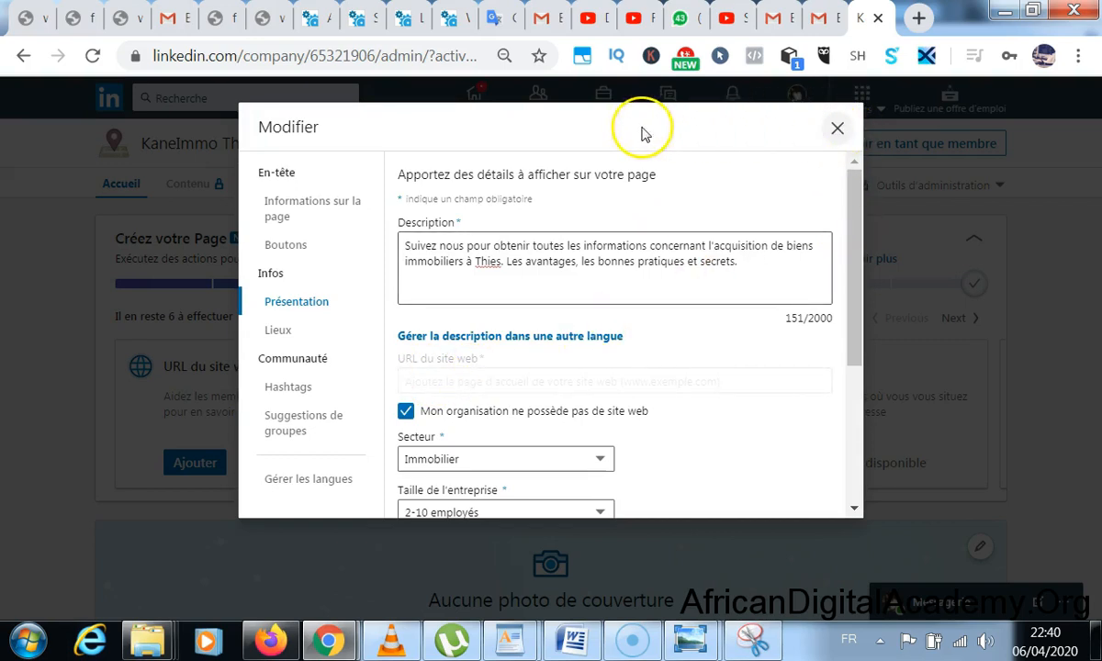
- Save the slogan 'Vous rassurer sur le parcours client qui n'est pas sans embûches.', then open Boutons
left_click(340, 207)
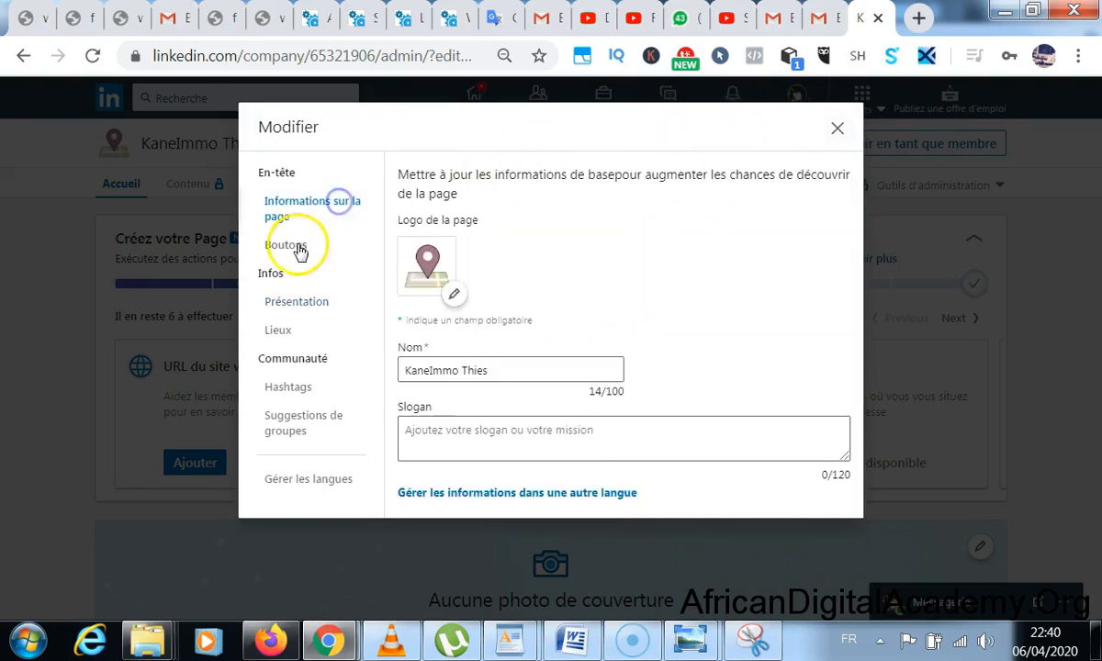
left_click(500, 428)
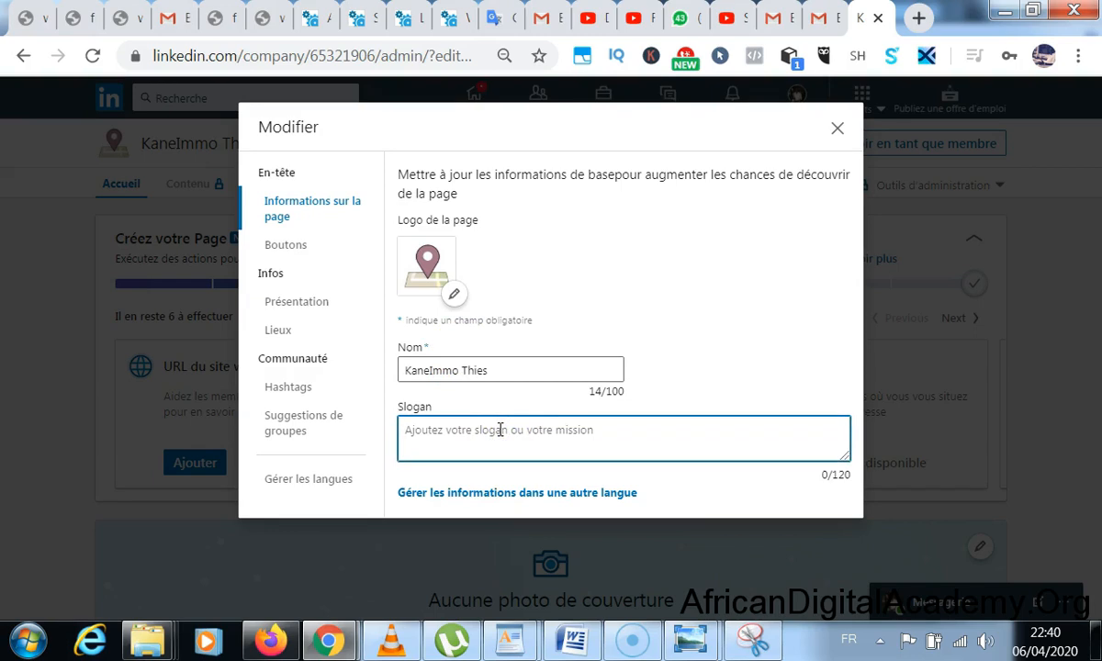
type("V")
type("rassur")
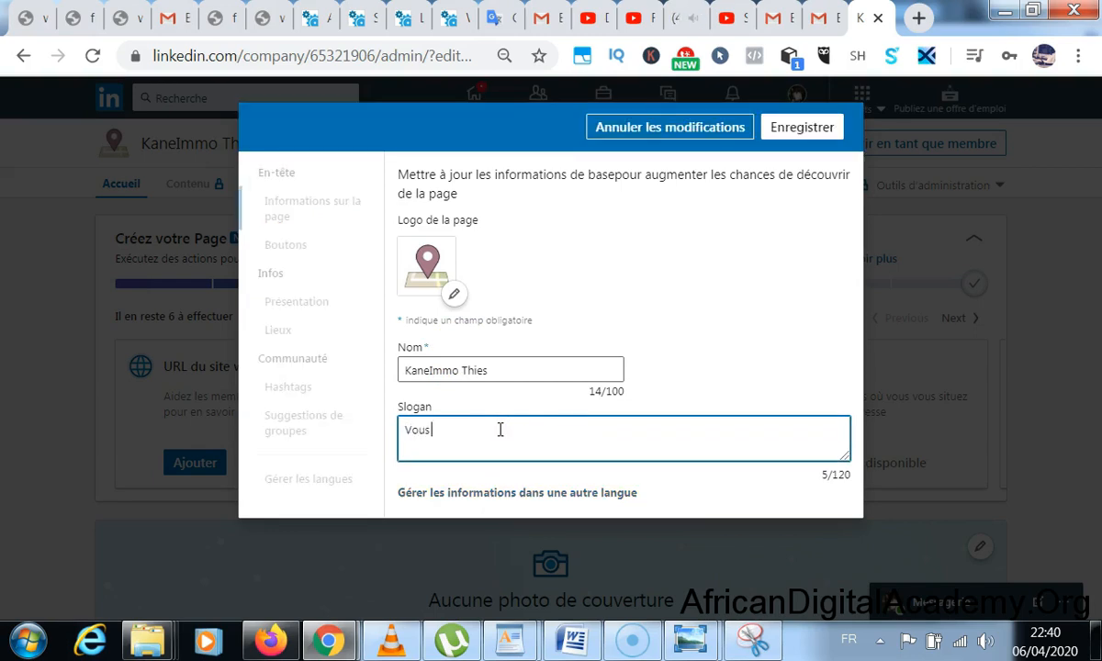
type("er ")
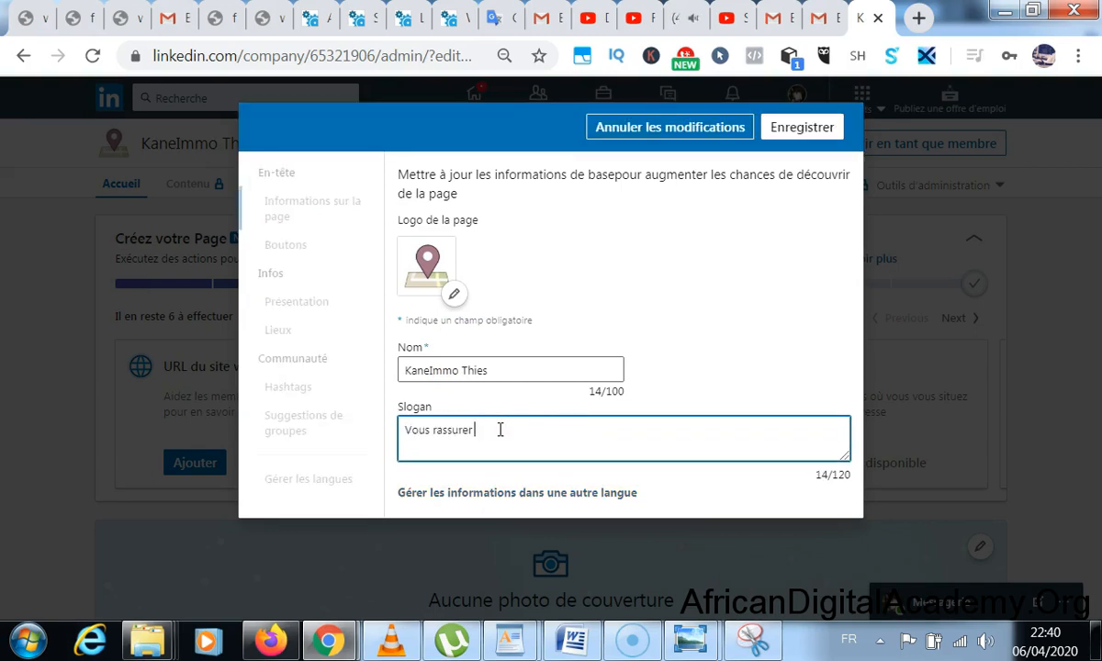
type("sur le parcours client qui ")
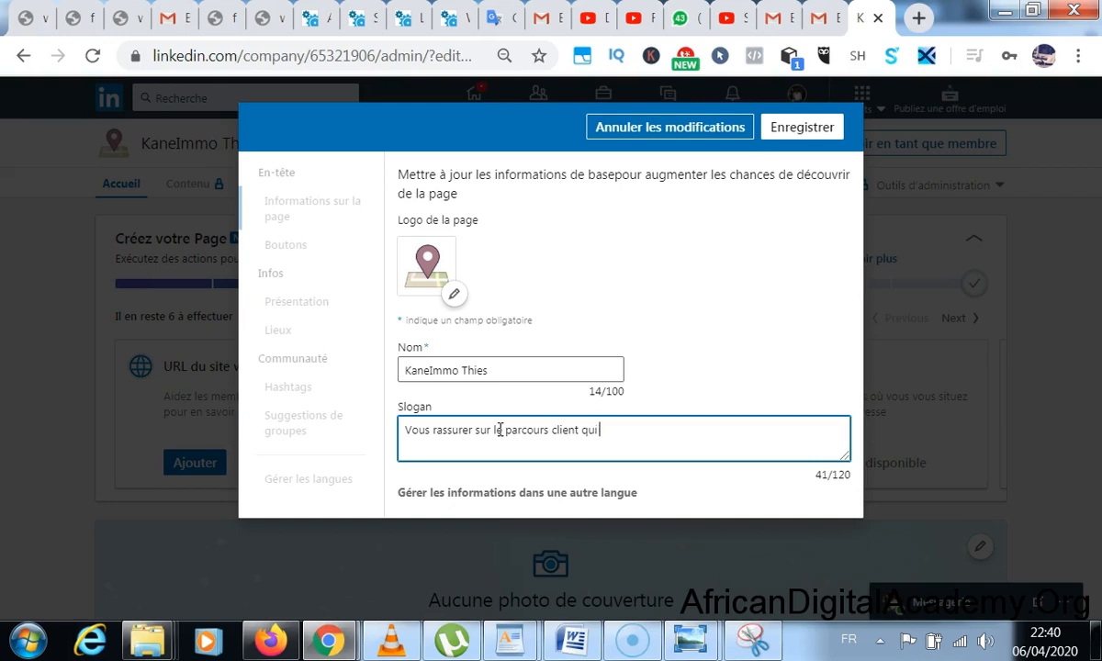
type("n'est pas sans emb")
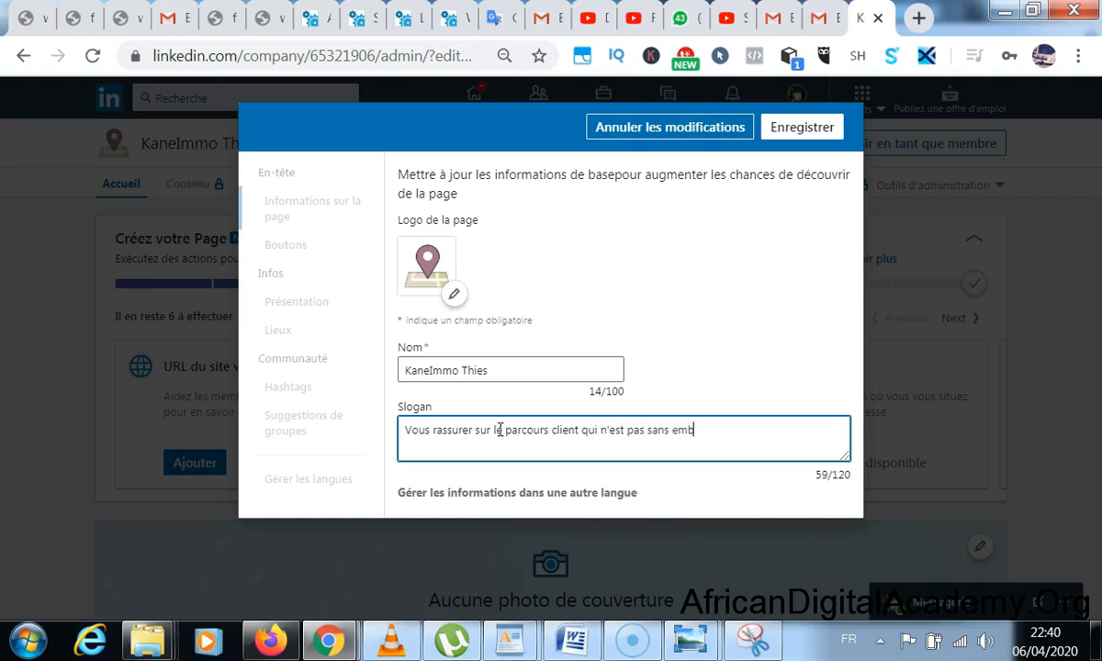
type("uches.")
right_click(689, 432)
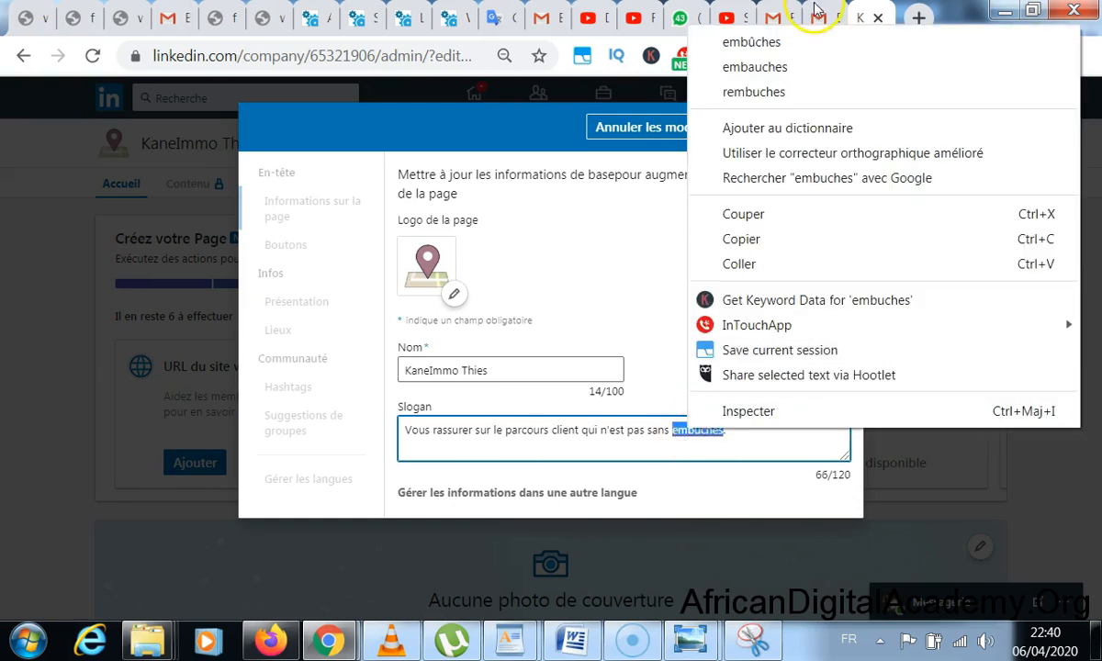
left_click(771, 41)
left_click(794, 127)
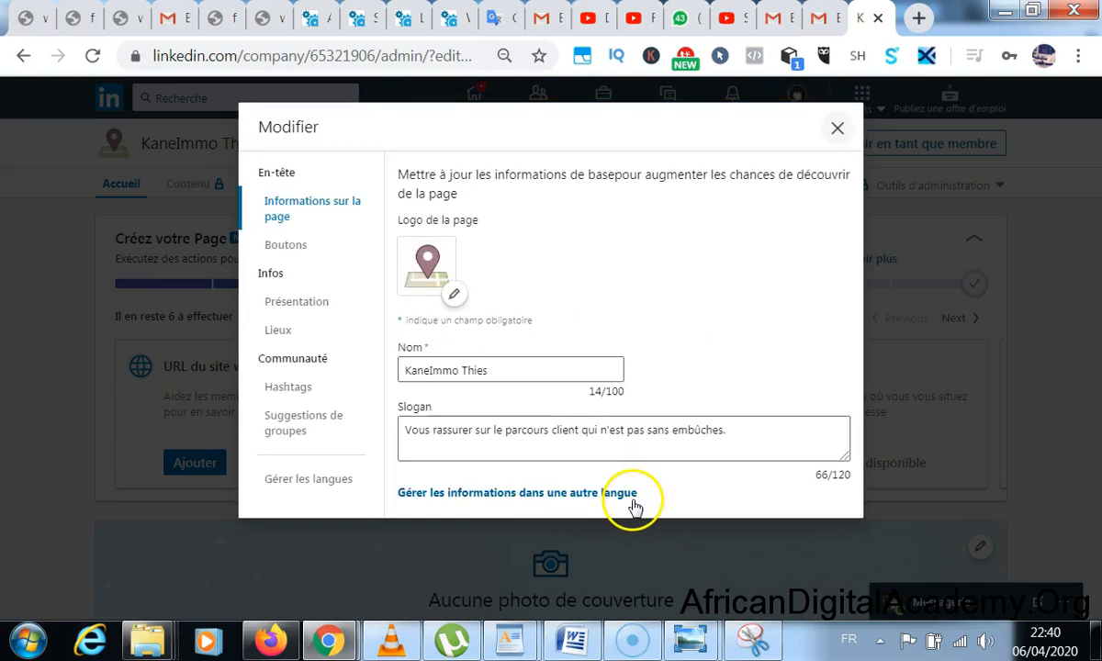
left_click(292, 242)
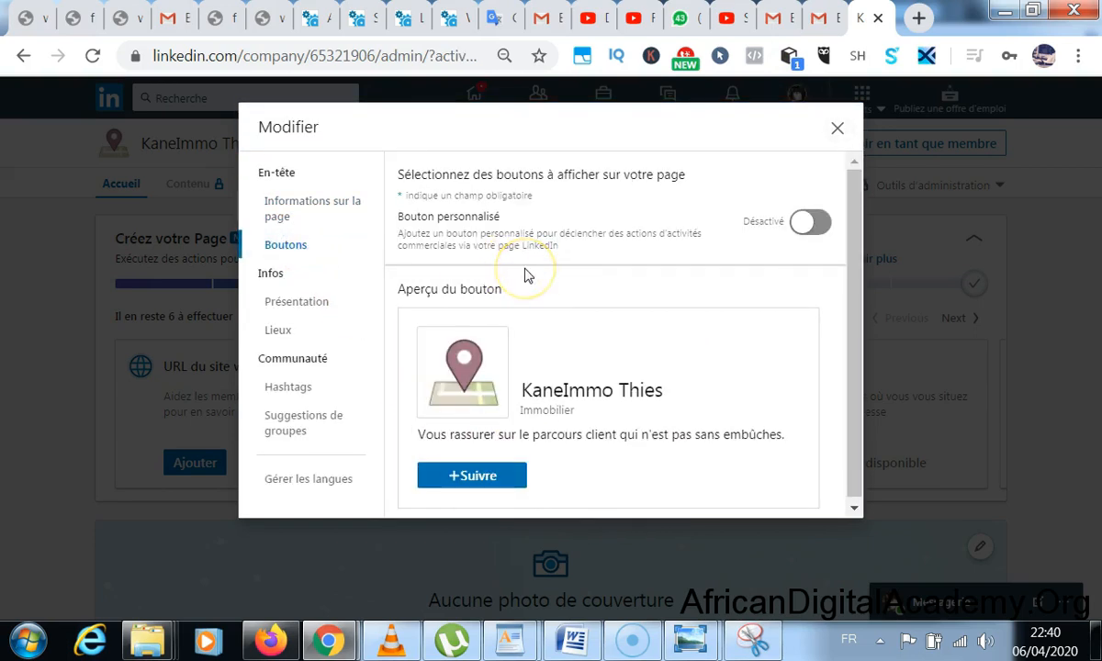
- Return to the Présentation overview, then open the page's Lieux settings
scroll(528, 279, "down", 1)
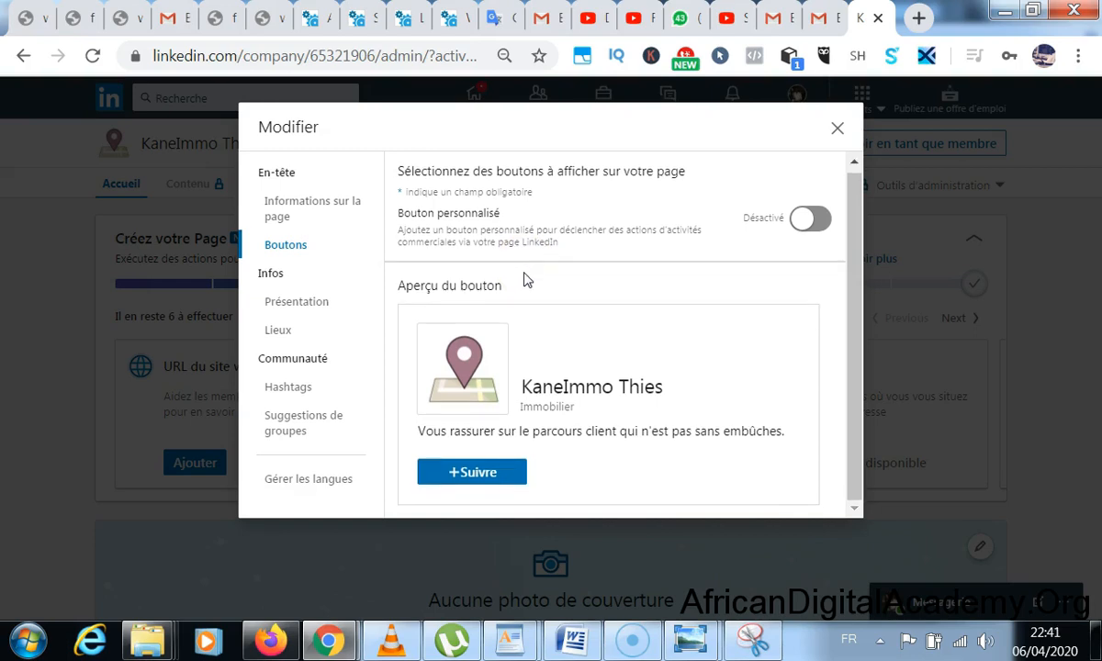
left_click(498, 476)
left_click(295, 299)
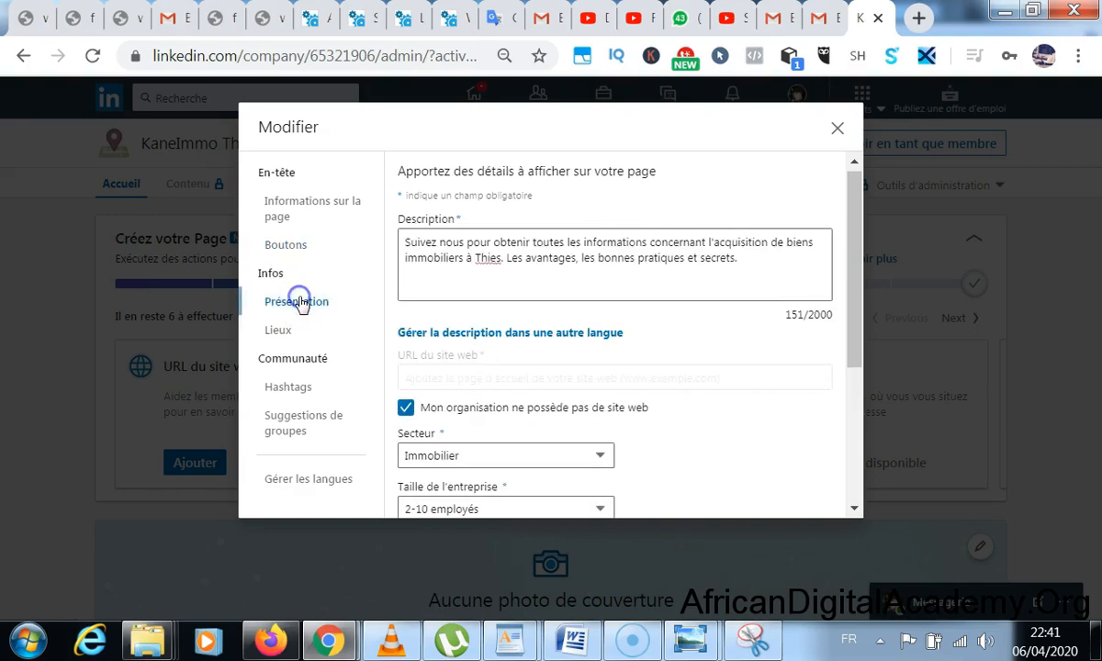
scroll(504, 294, "down", 2)
scroll(503, 295, "down", 2)
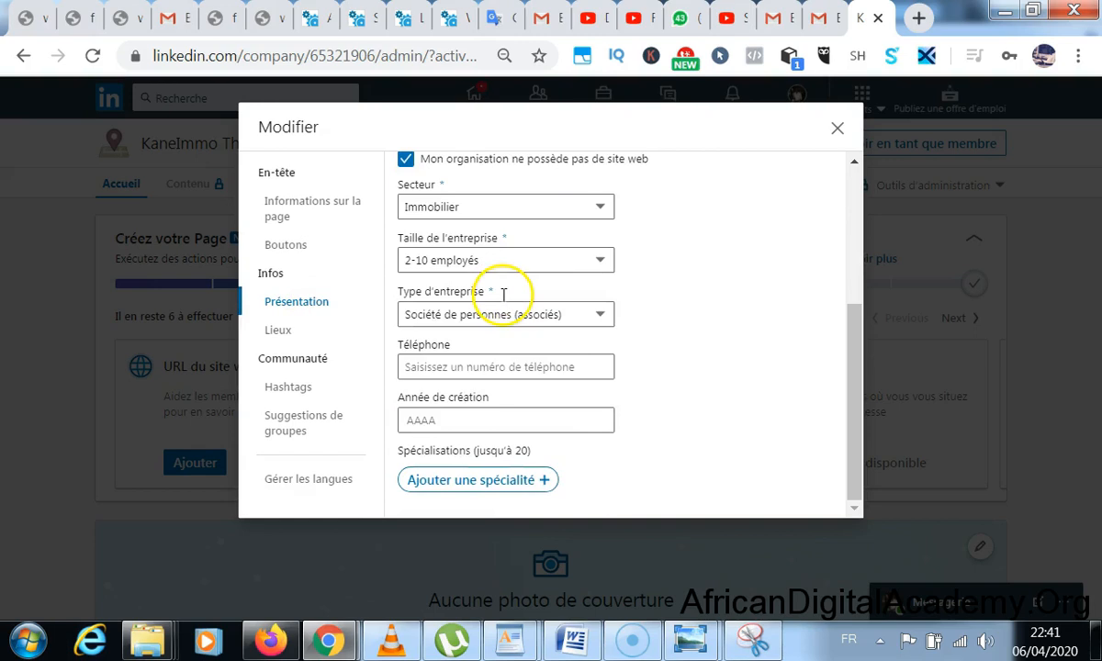
left_click(278, 329)
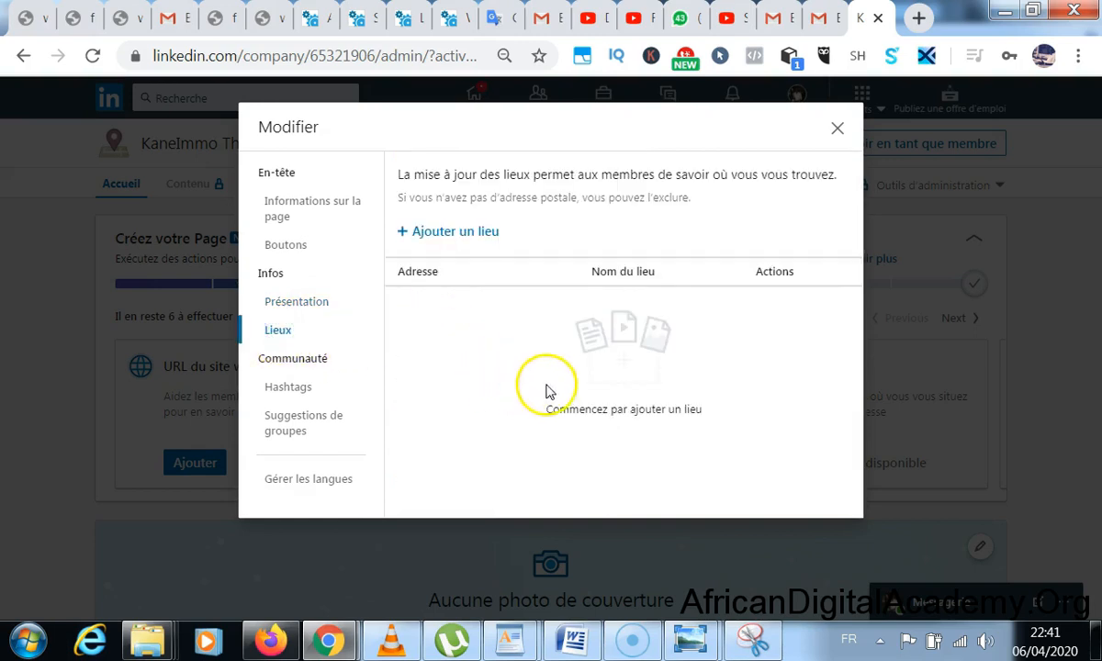
- Add a new location with the street address 'Cité Malick Sy'
left_click(455, 231)
left_click(478, 365)
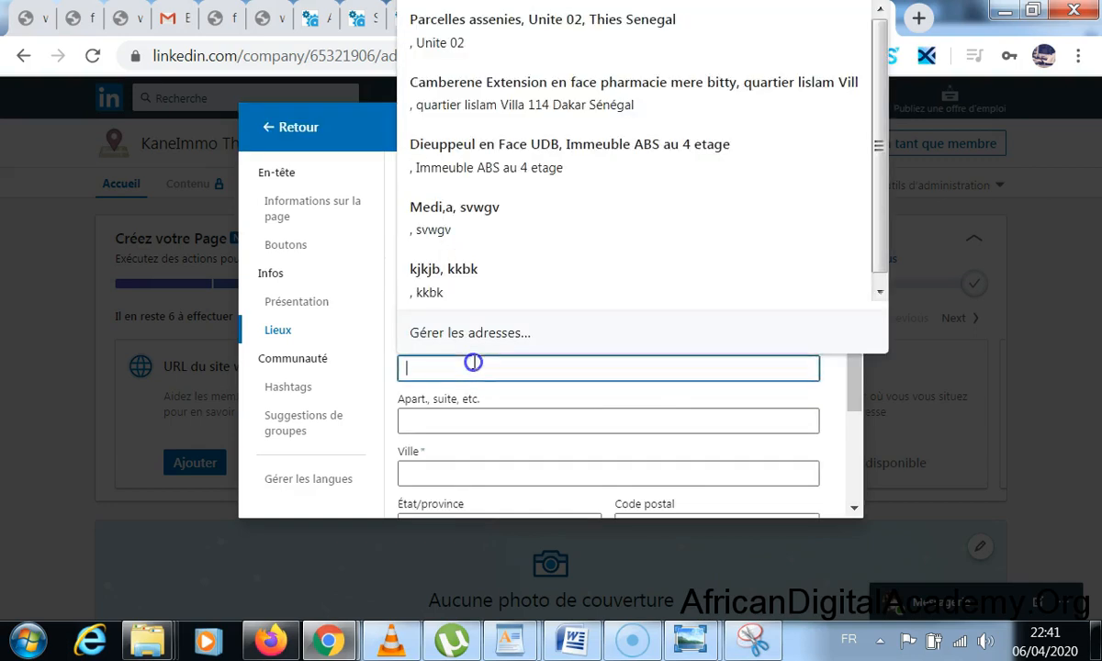
type("Th")
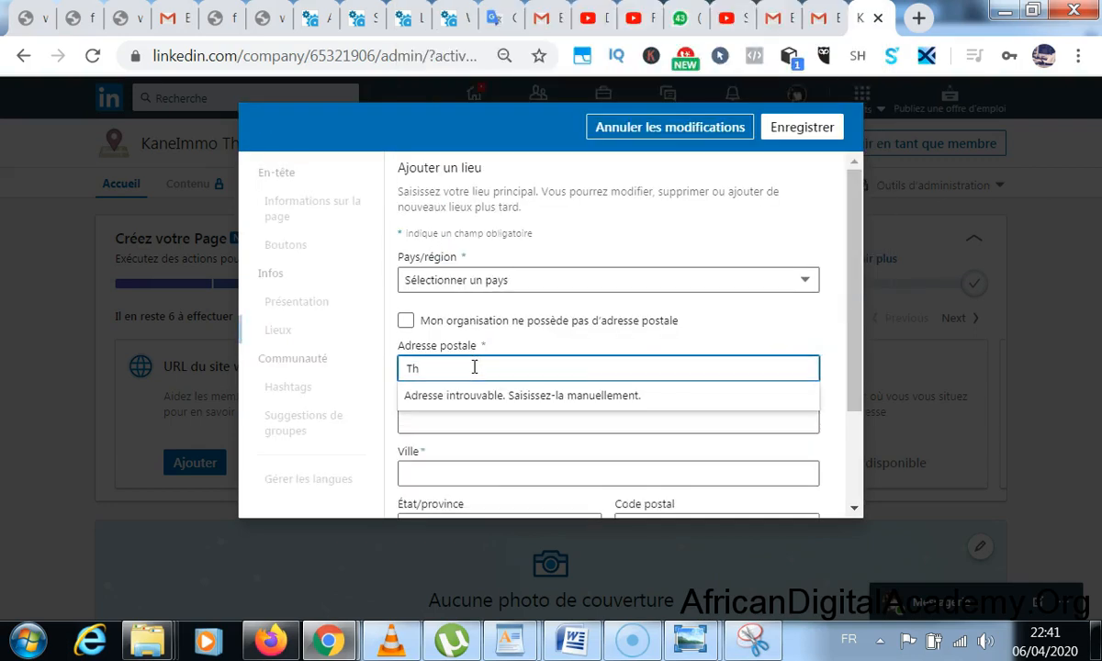
key("ctrl+a")
key("BackSpace")
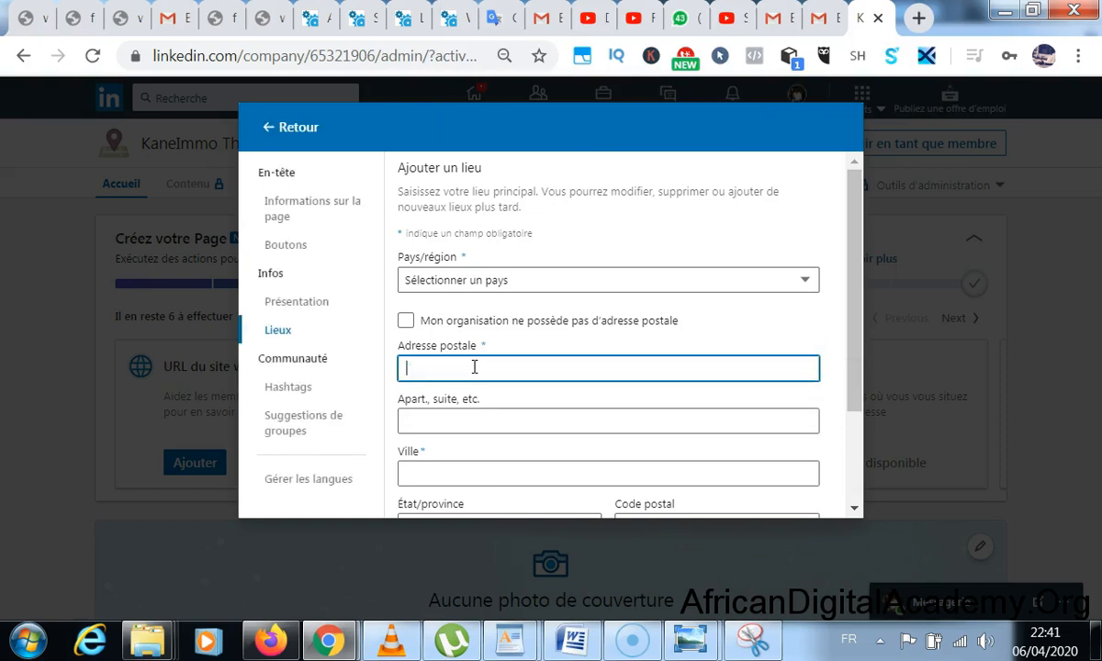
type("Cité Malick Sy")
key("Tab")
left_click(450, 413)
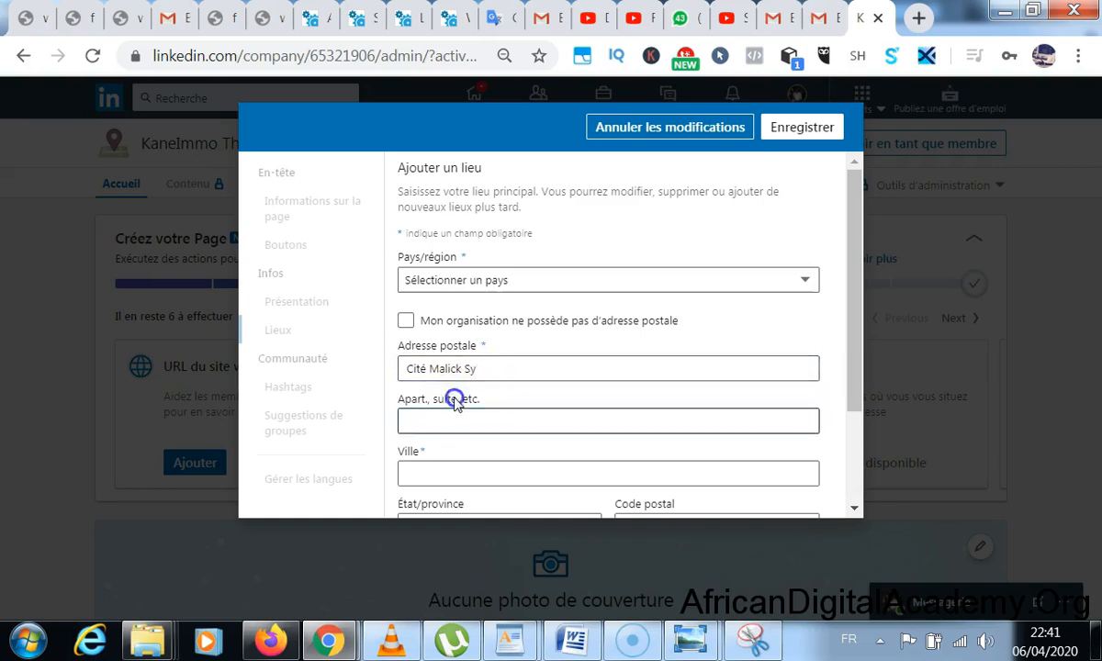
scroll(431, 370, "down", 2)
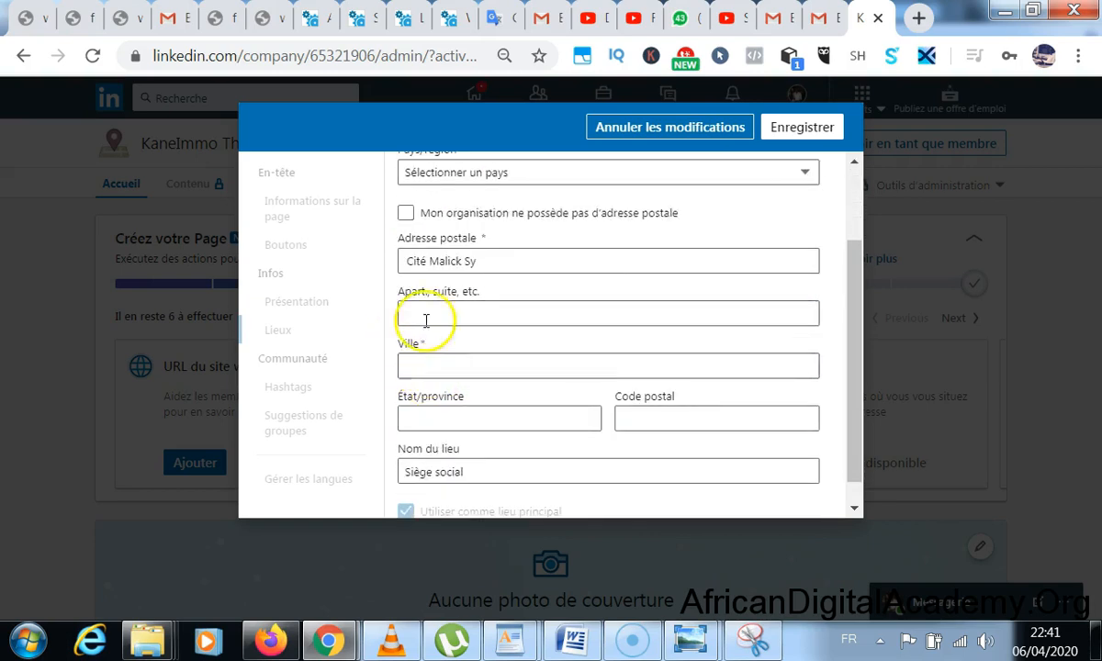
- Set city Thies and country Sénégal, and save the location as Siège social
left_click(428, 367)
type("Thies")
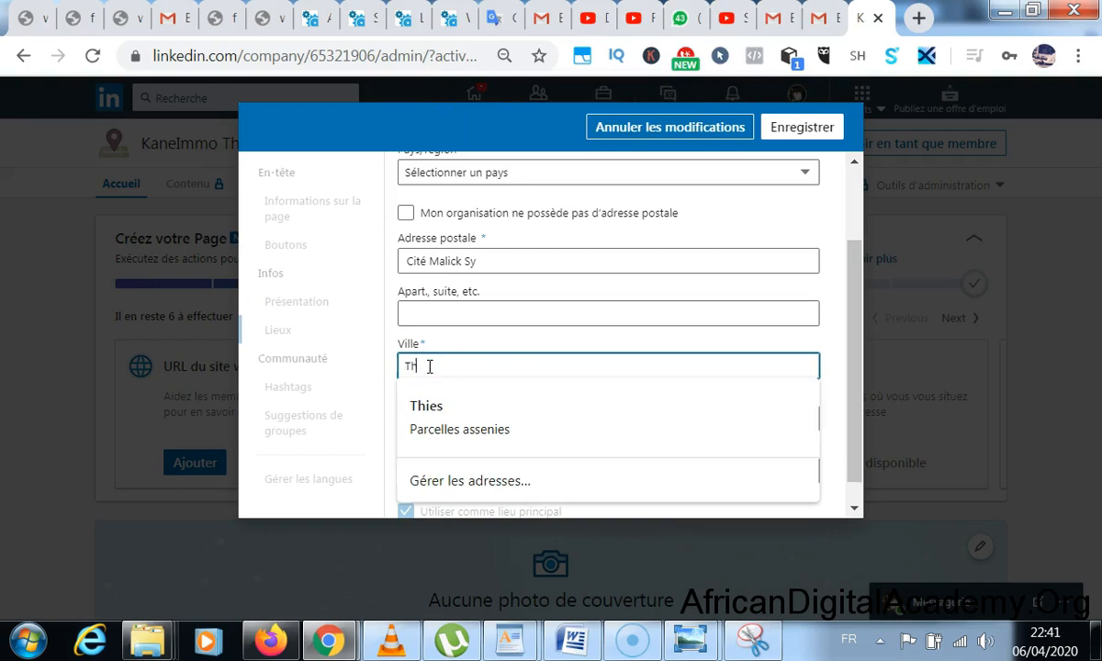
left_click(445, 312)
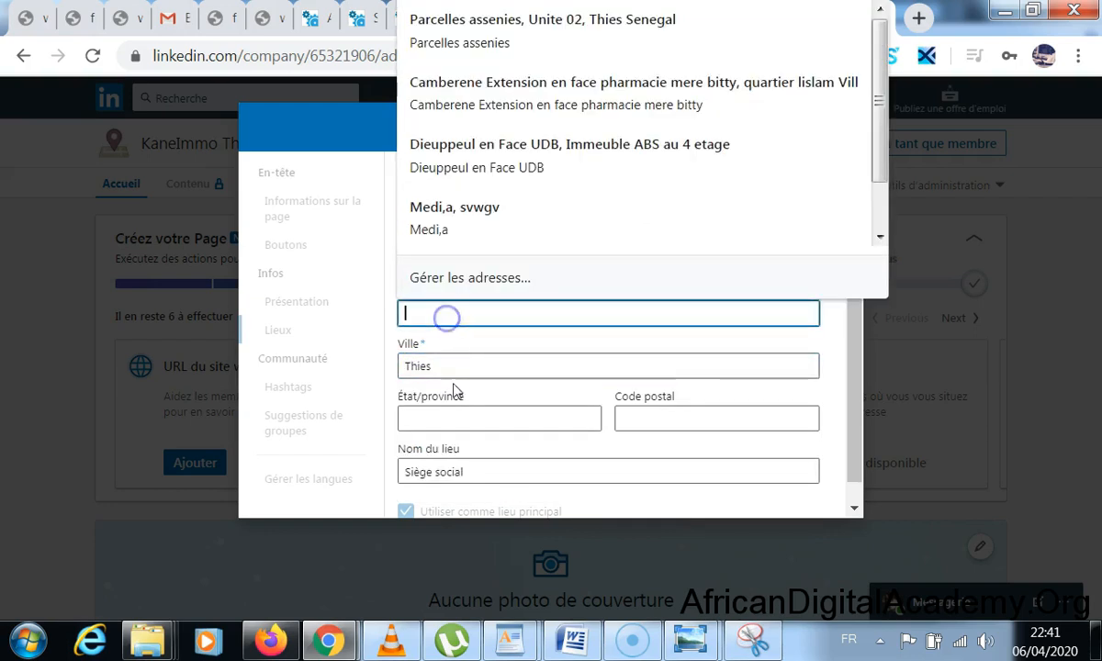
left_click(450, 413)
left_click(546, 469)
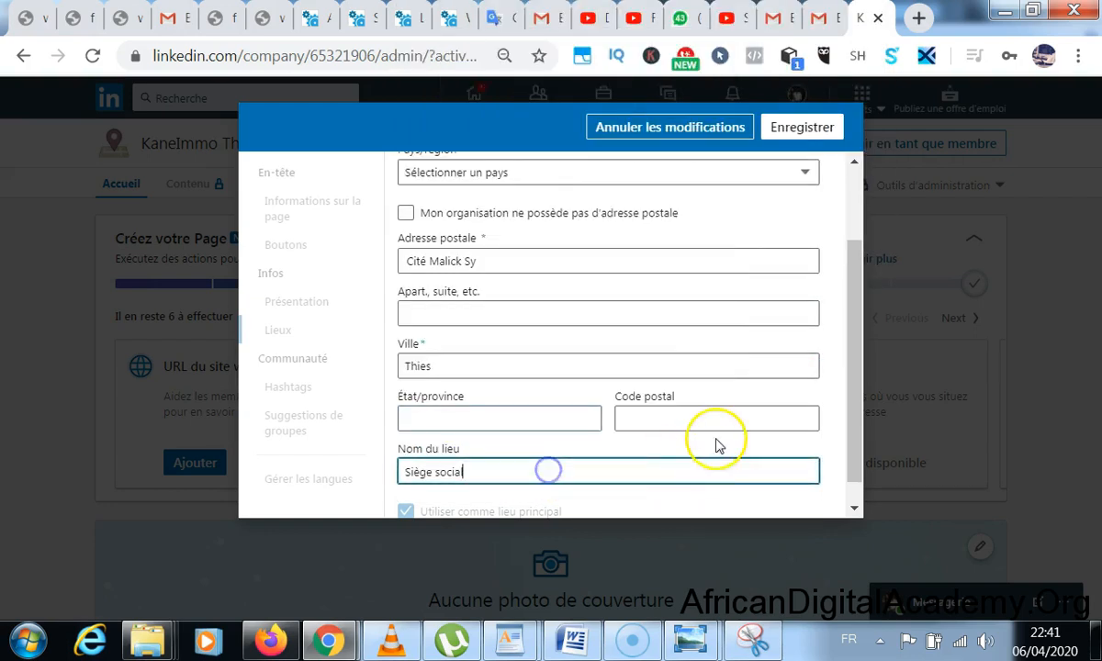
scroll(714, 442, "down", 1)
left_click(800, 127)
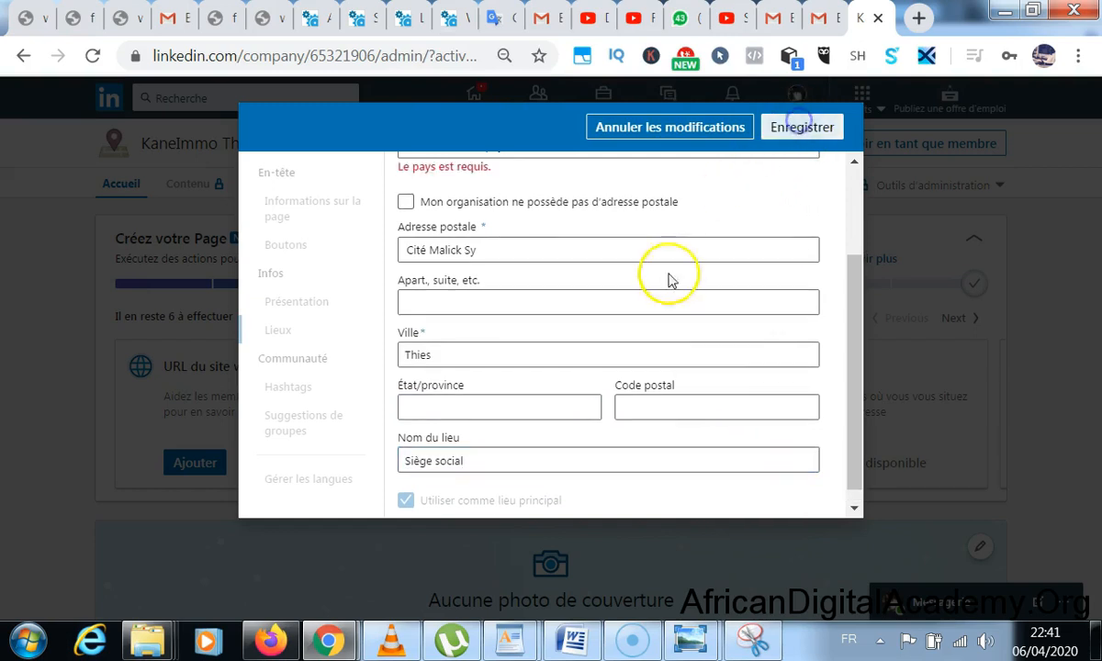
scroll(523, 262, "up", 2)
left_click(521, 274)
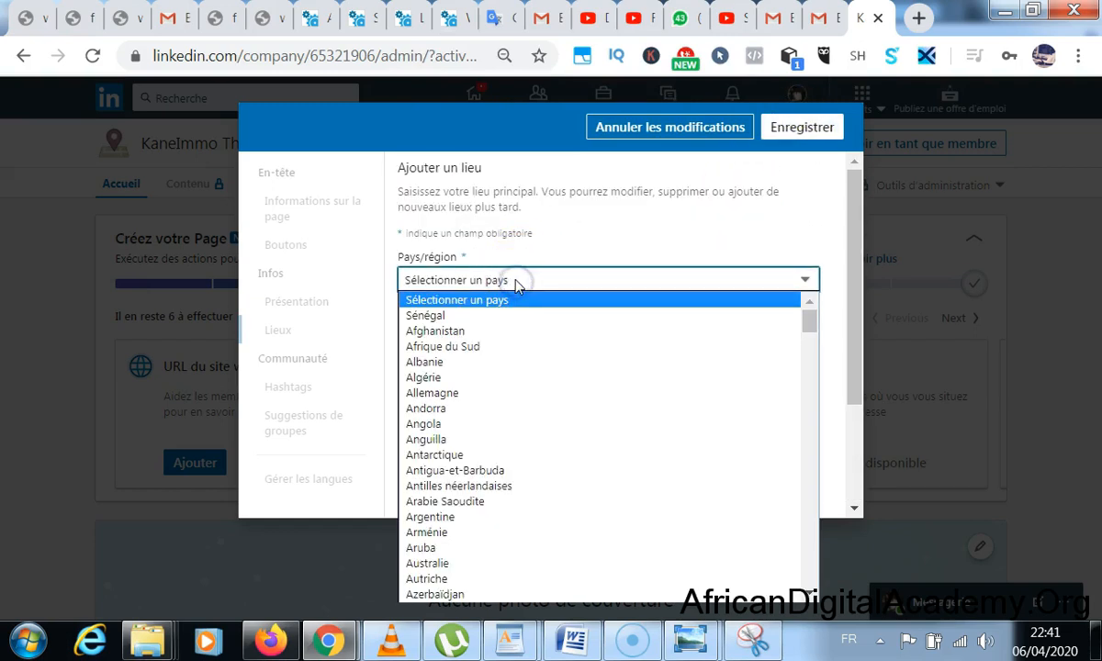
left_click(536, 317)
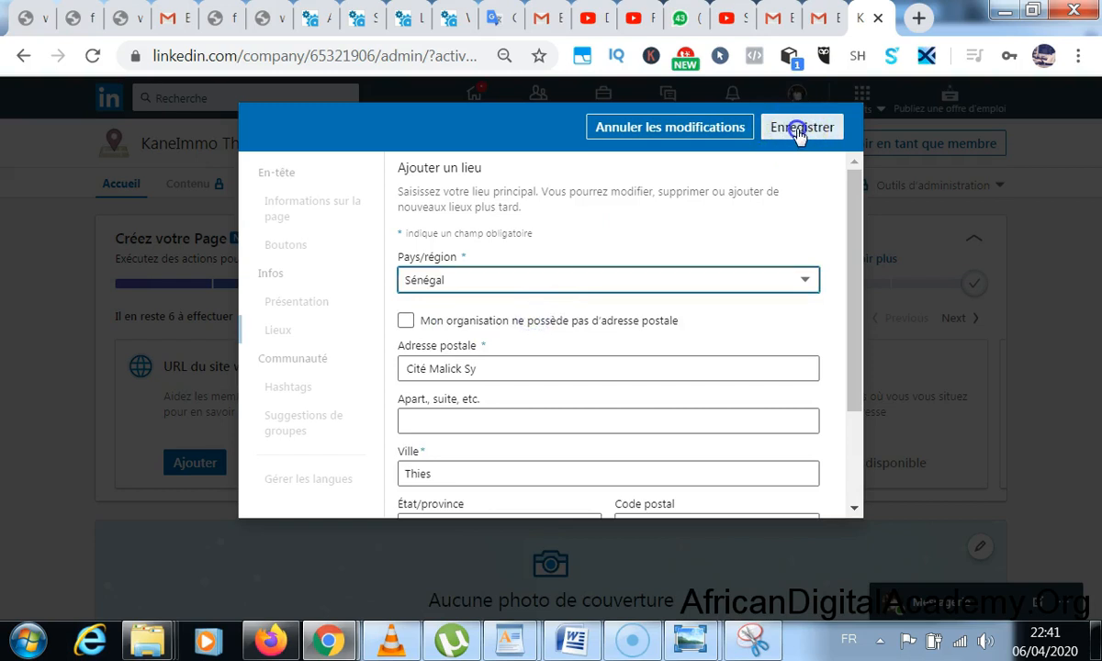
left_click(795, 127)
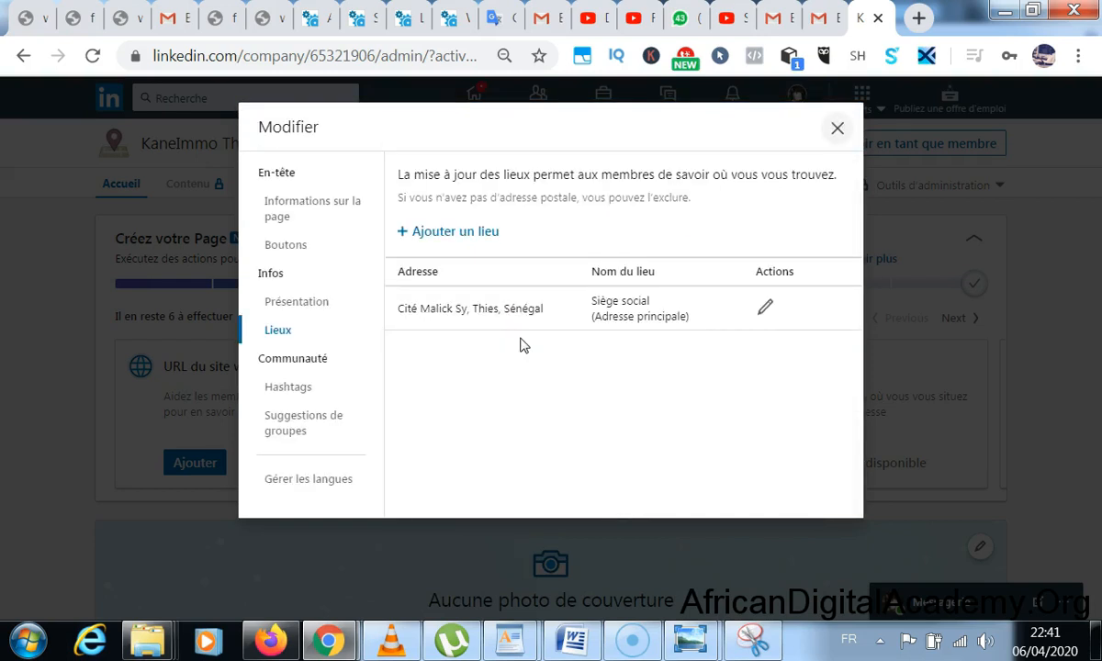
- Add #kaneimmothies from the suggestions to the page's Hashtags list
left_click(306, 390)
left_click(466, 243)
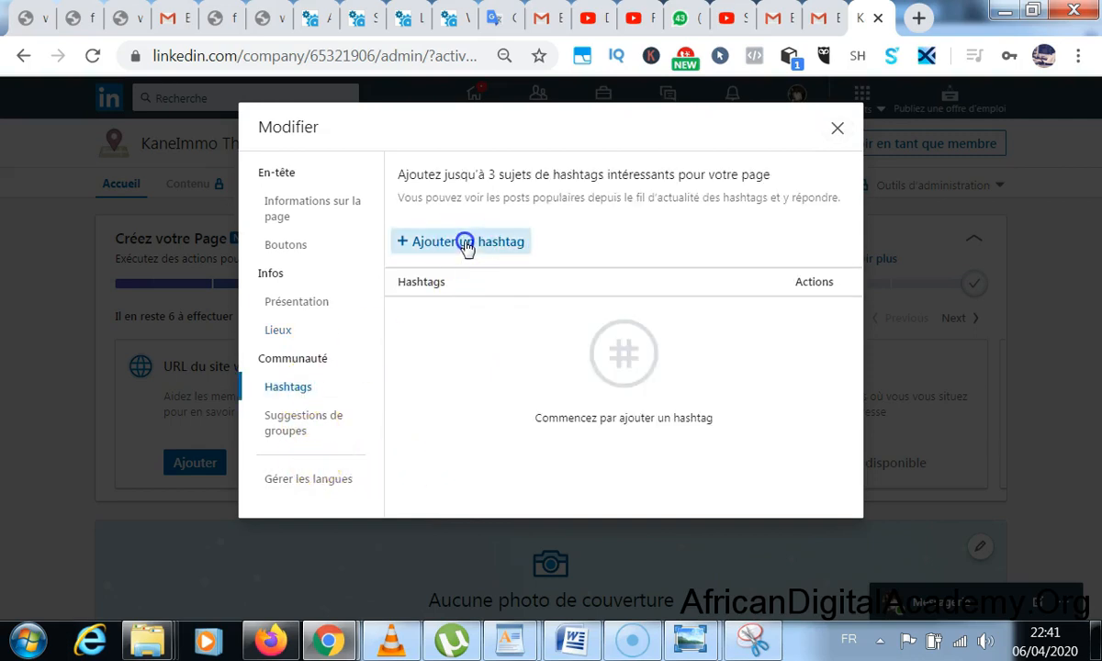
left_click(485, 239)
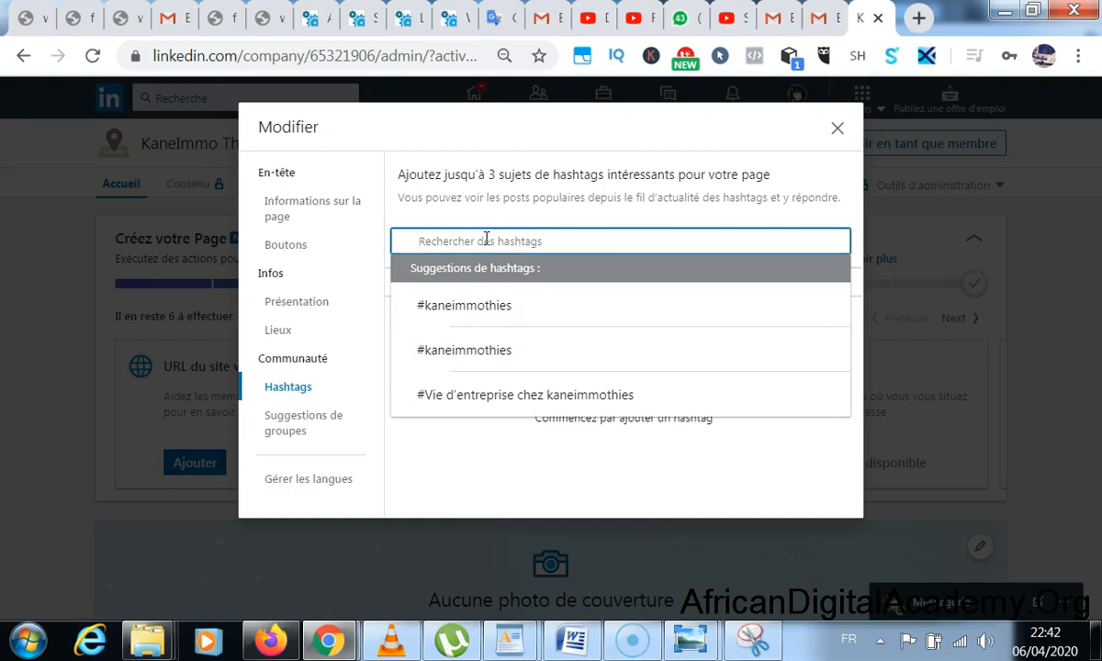
left_click(482, 299)
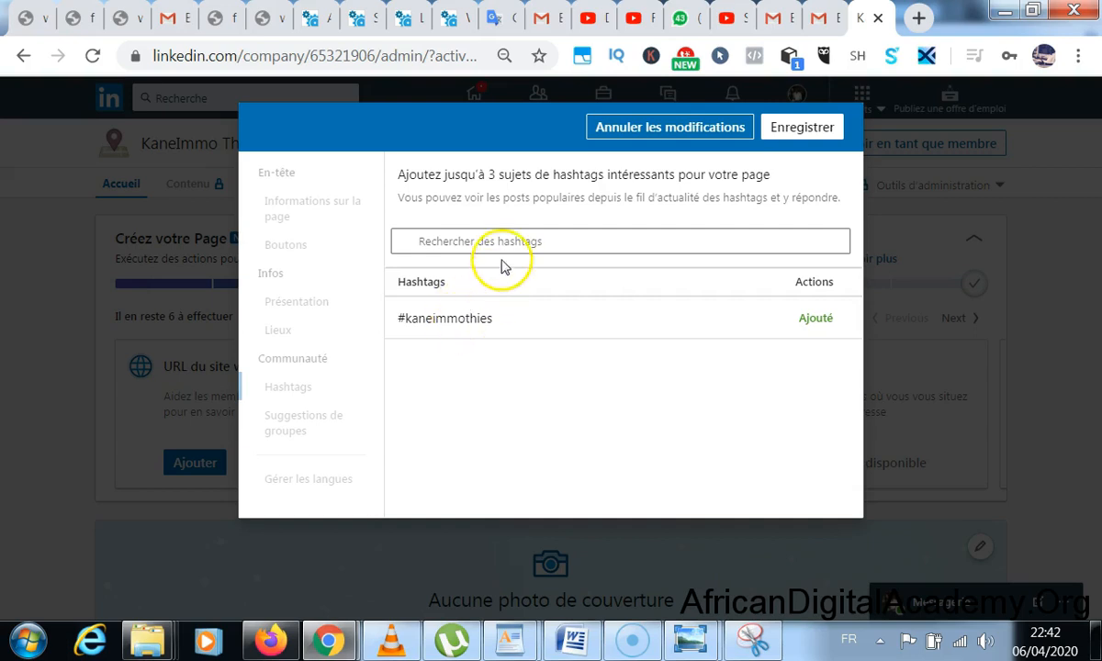
- Enter #thieslaadeukk, add it as the second hashtag, and save both hashtags
left_click_drag(406, 319, 395, 322)
key("ctrl+c")
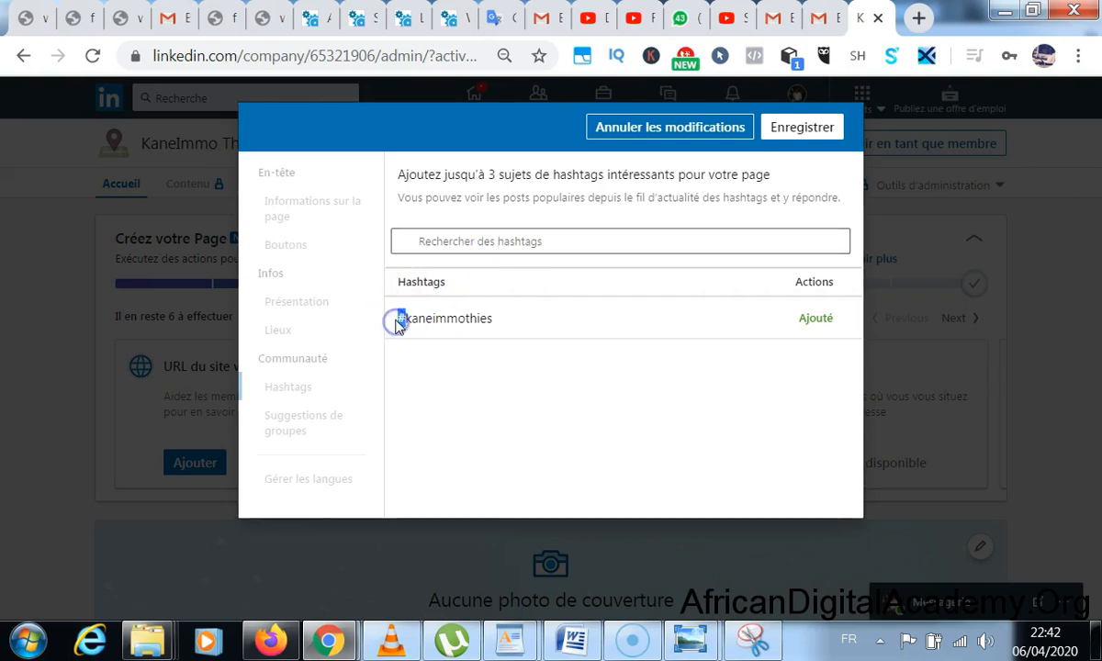
left_click(471, 242)
key("ctrl+v")
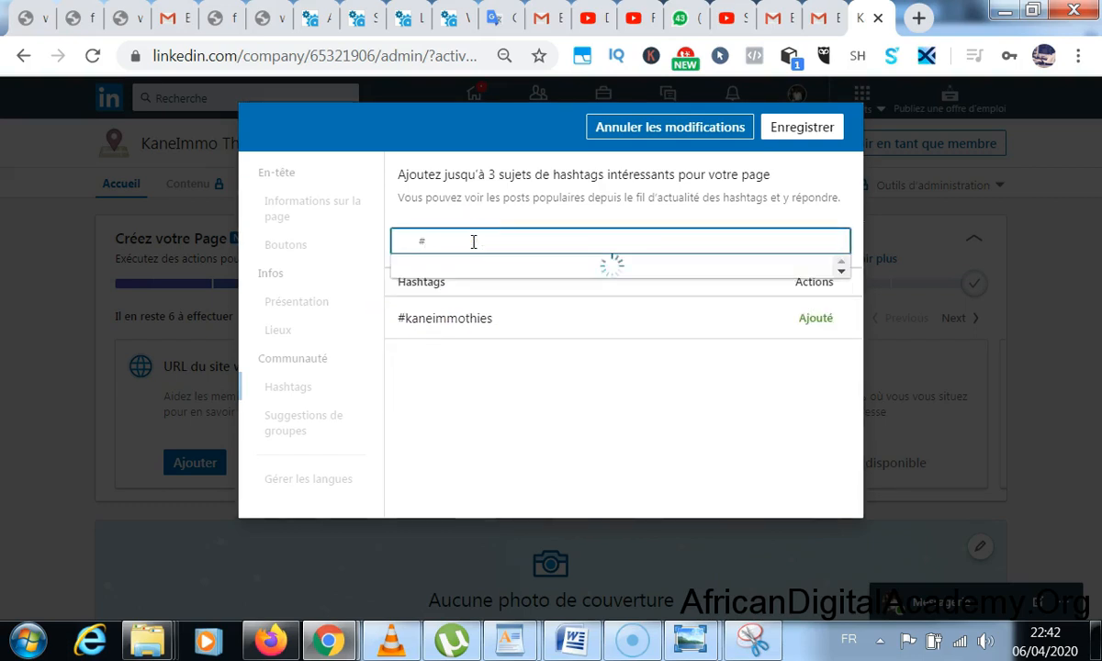
type("thiesladeuk")
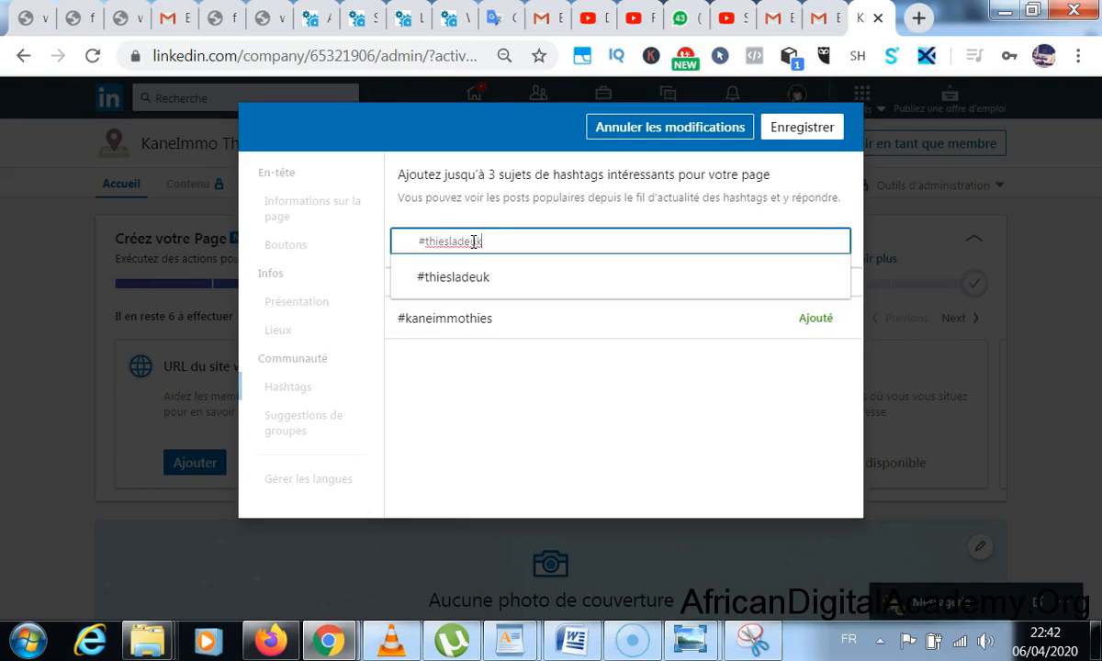
left_click(457, 242)
type("a")
left_click(509, 241)
type("k")
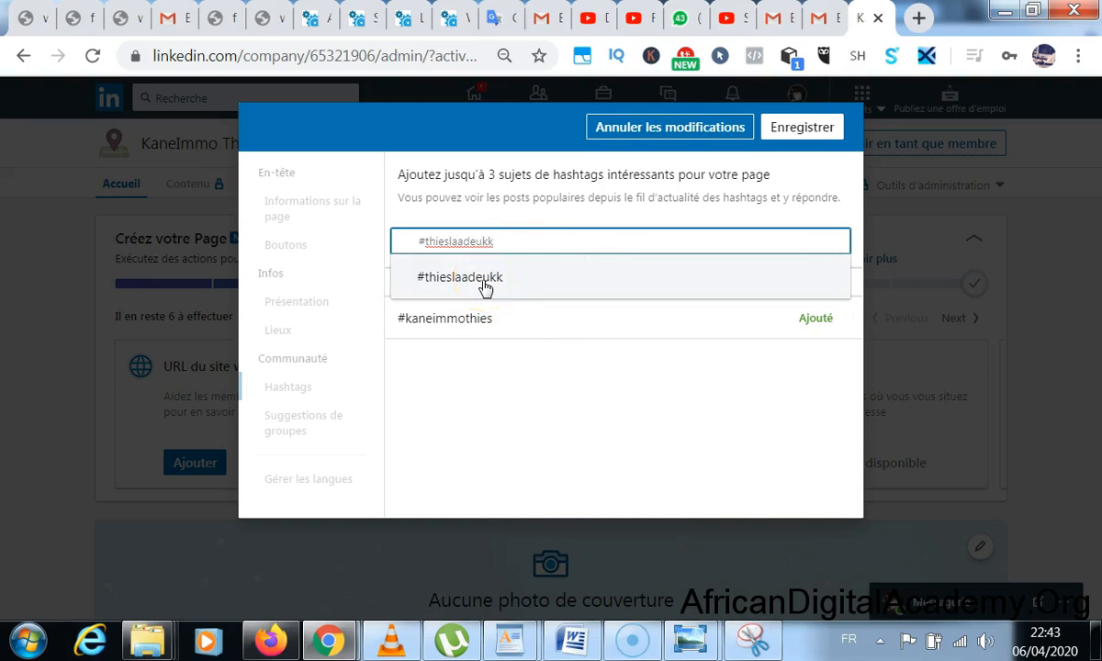
left_click(485, 289)
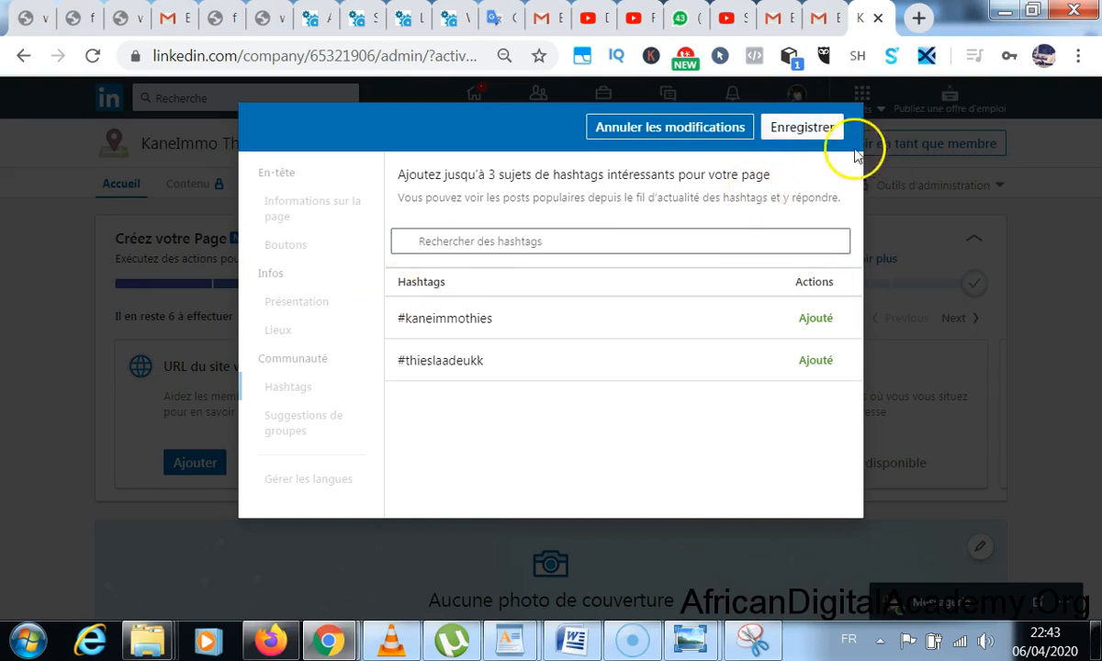
left_click(801, 129)
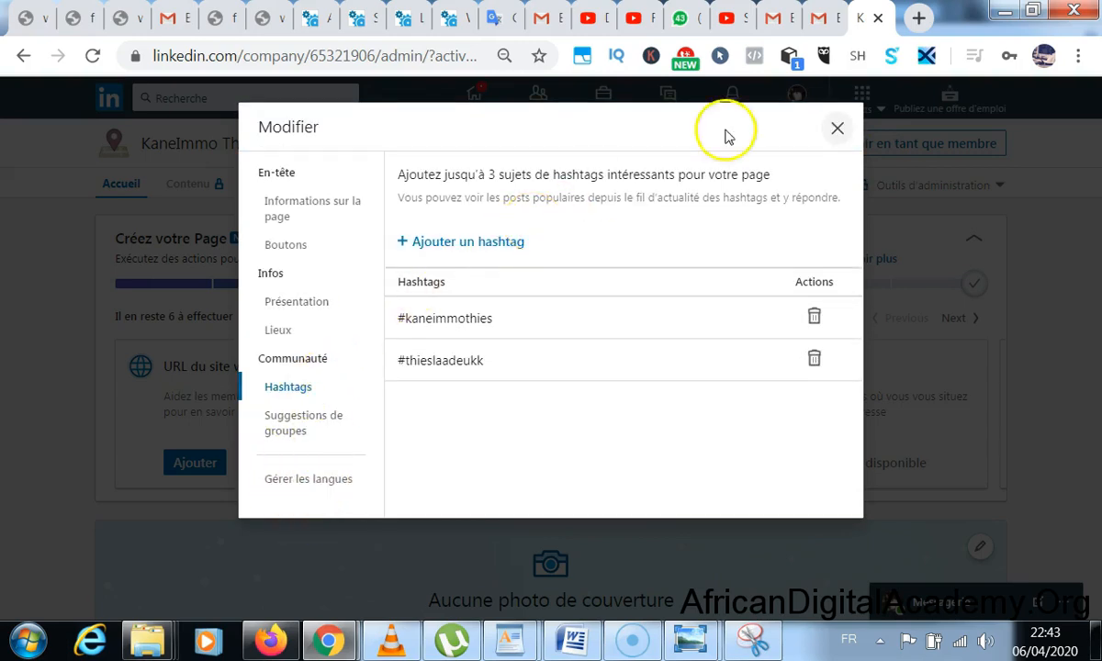
- Close the Modifier editor and the Suggestions de contenu popup to reach the admin home
left_click(837, 128)
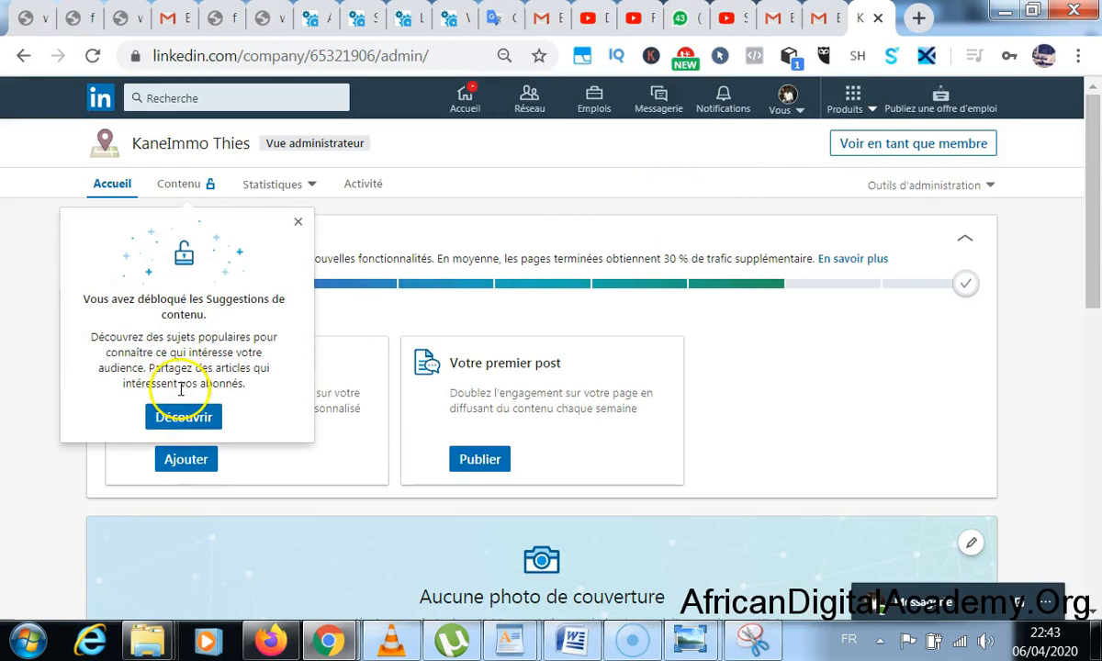
left_click(296, 222)
scroll(478, 292, "down", 3)
scroll(501, 275, "up", 3)
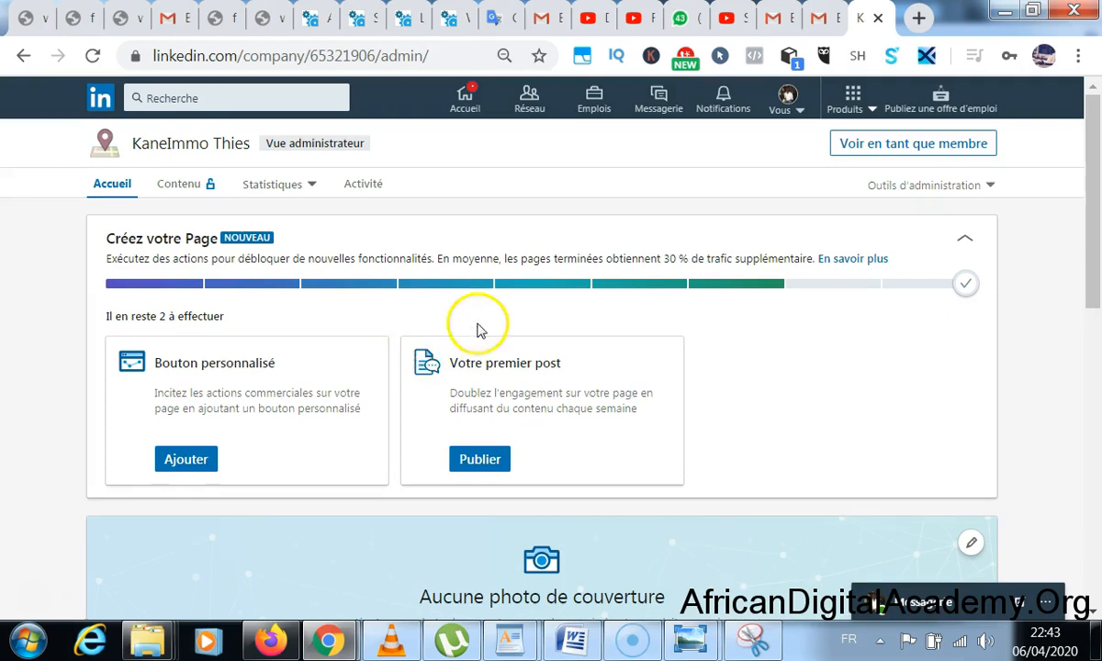
scroll(479, 319, "down", 5)
scroll(485, 303, "up", 4)
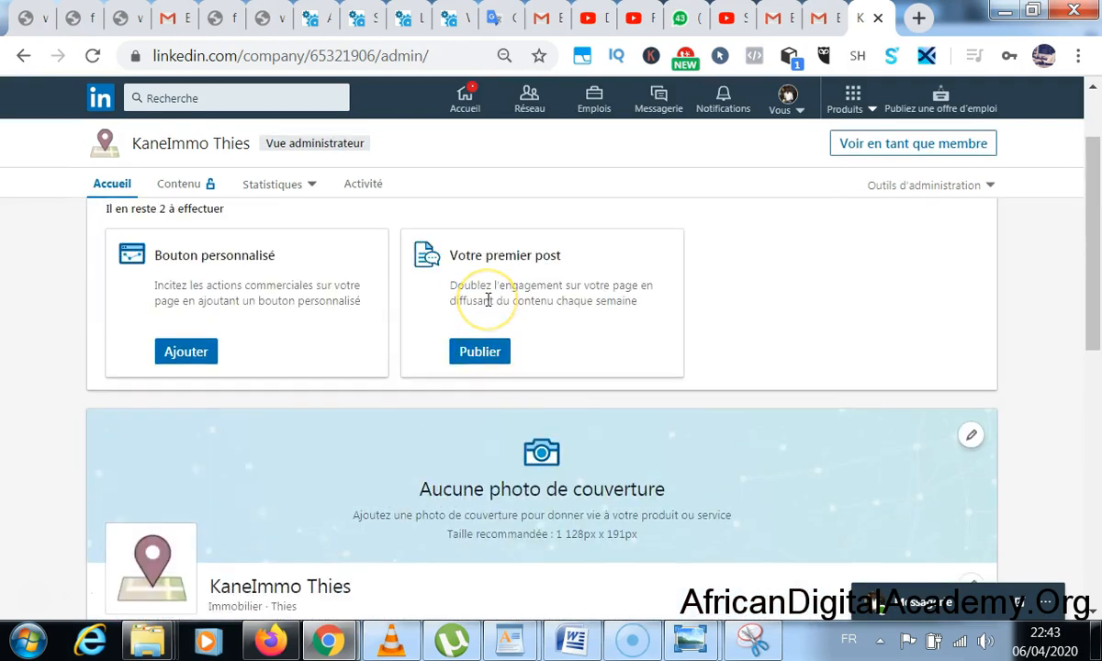
scroll(486, 300, "down", 2)
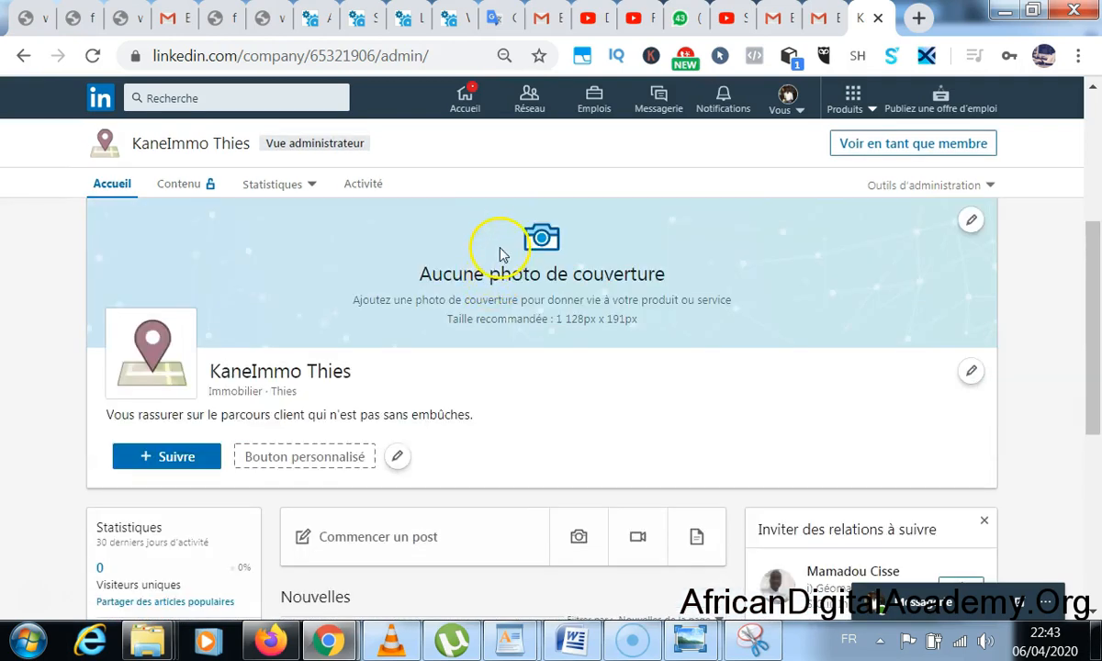
scroll(501, 254, "up", 2)
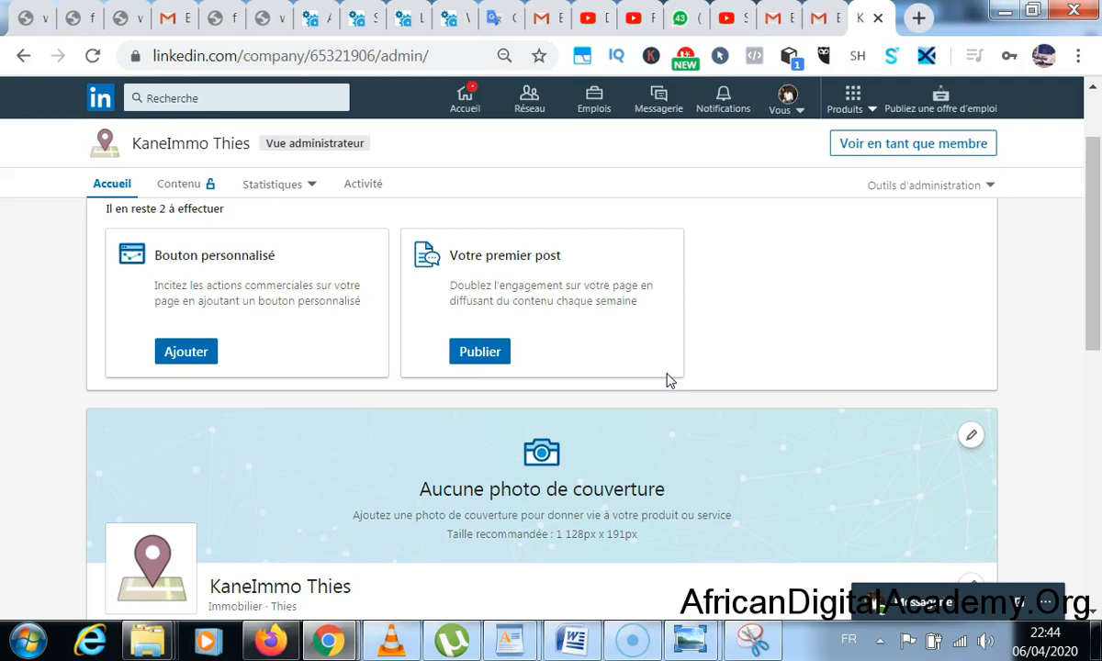
scroll(743, 301, "down", 8)
scroll(746, 301, "up", 5)
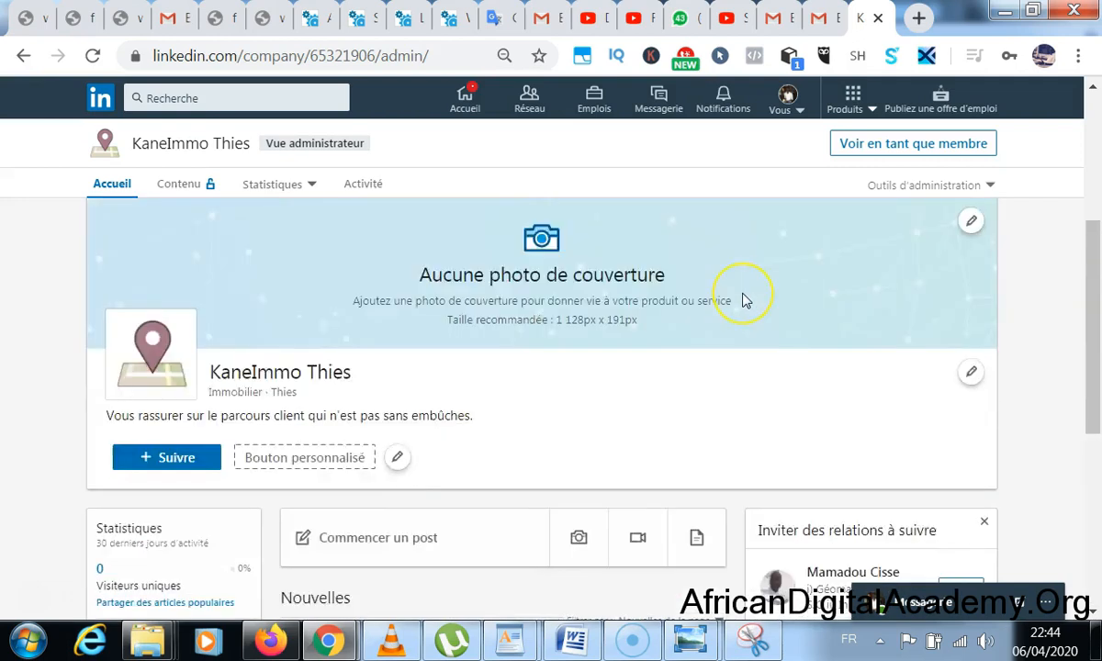
scroll(746, 301, "up", 3)
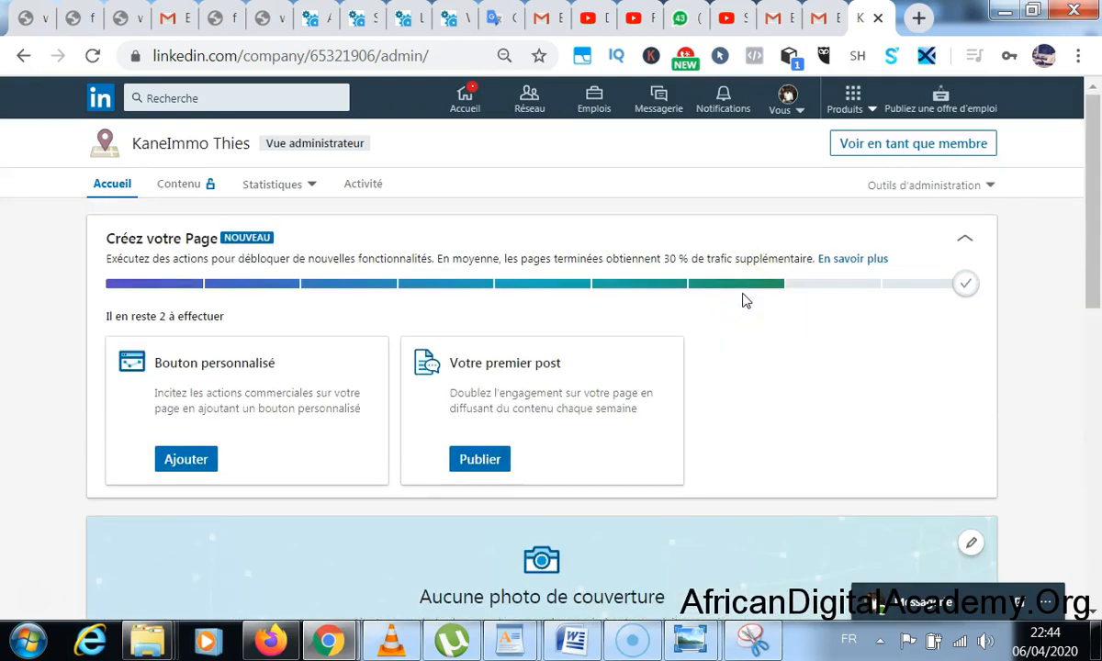
left_click(425, 52)
left_click(425, 55)
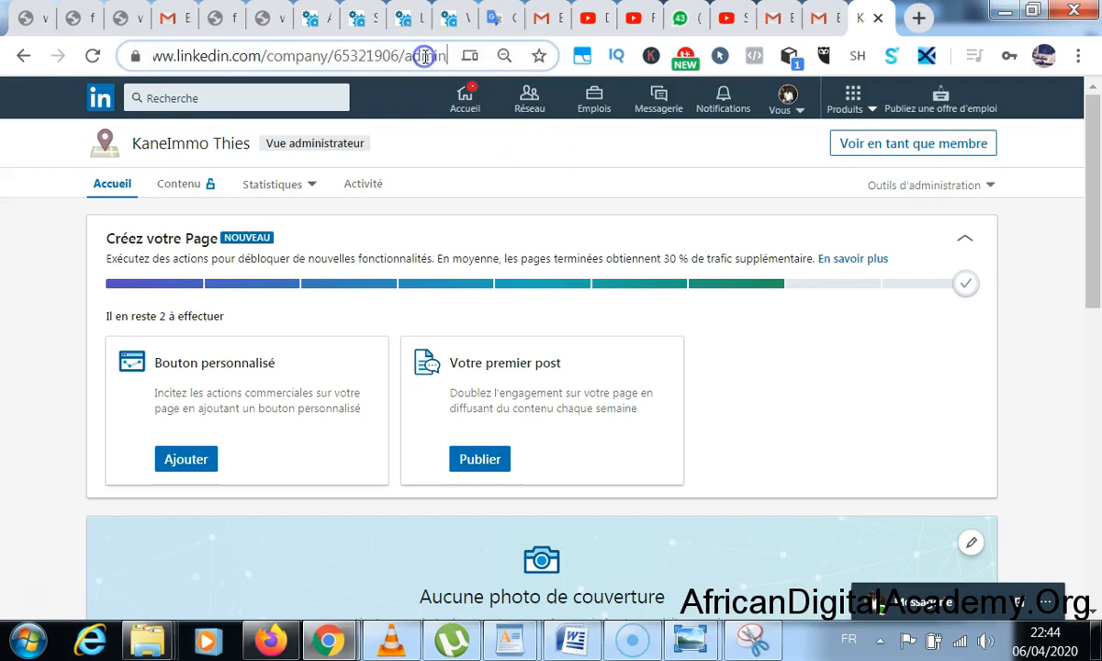